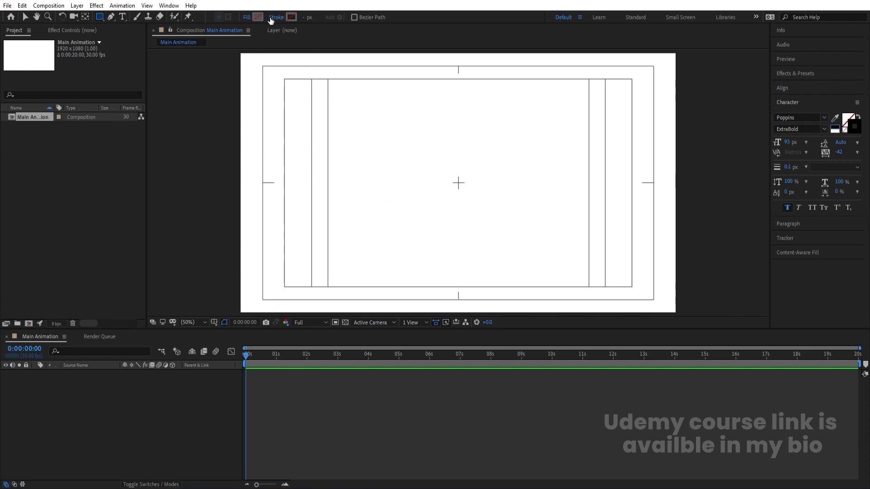
Start choosing the fill colour for new shapes in the empty Main Animation composition
{"action": "left_click", "coordinate": [258, 17]}
Set the shape fill to dark grey #353535 and draw a rectangle above the canvas centre
{"action": "left_click_drag", "start_coordinate": [216, 250], "coordinate": [136, 281]}
{"action": "left_click", "coordinate": [352, 187]}
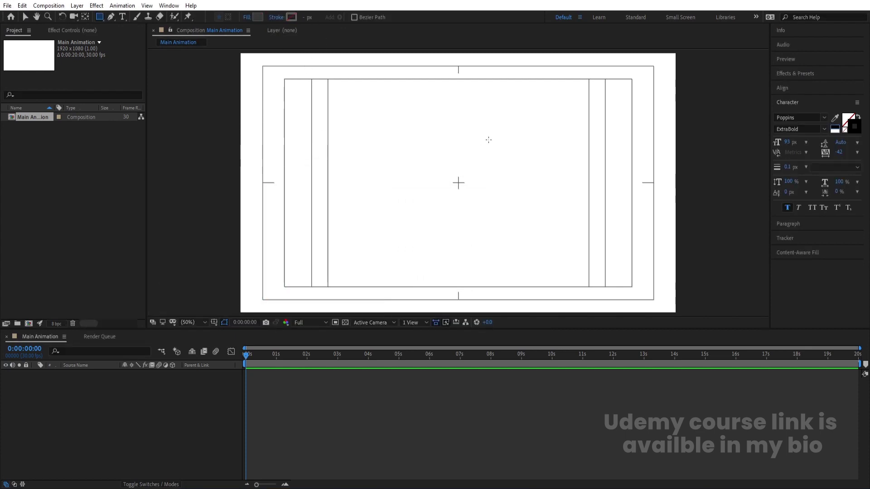
{"action": "mouse_move", "coordinate": [382, 149]}
{"action": "left_mouse_down"}
{"action": "mouse_move", "coordinate": [490, 181]}
{"action": "mouse_move", "coordinate": [536, 181]}
{"action": "left_mouse_up"}
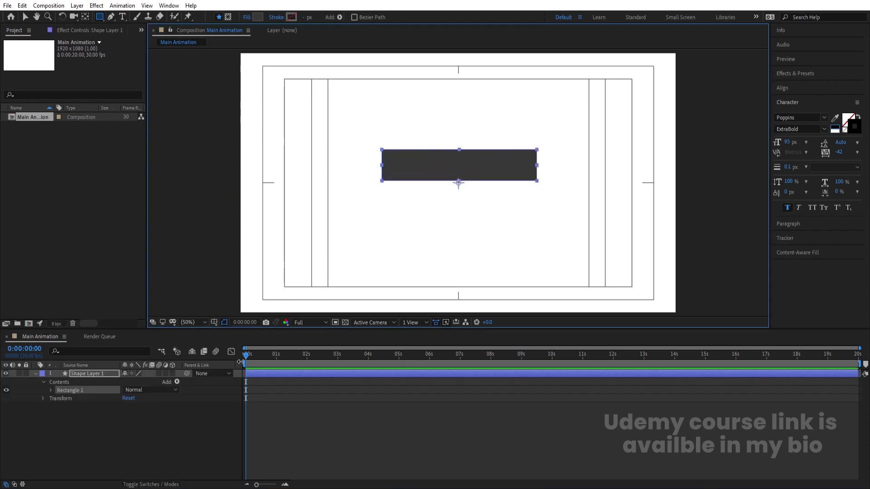
Centre Shape Layer 1 horizontally and vertically in the composition, then duplicate it with Ctrl+D
{"action": "left_click", "coordinate": [142, 428]}
{"action": "left_click", "coordinate": [91, 374]}
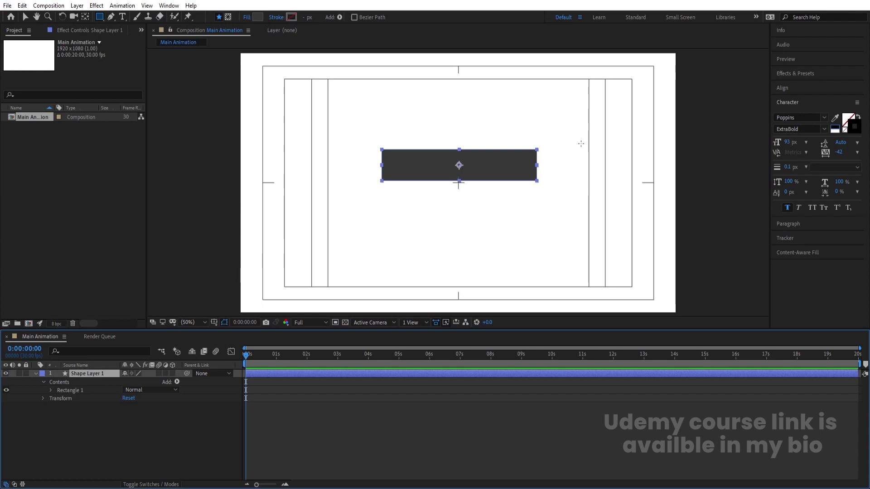
{"action": "left_click", "coordinate": [782, 88]}
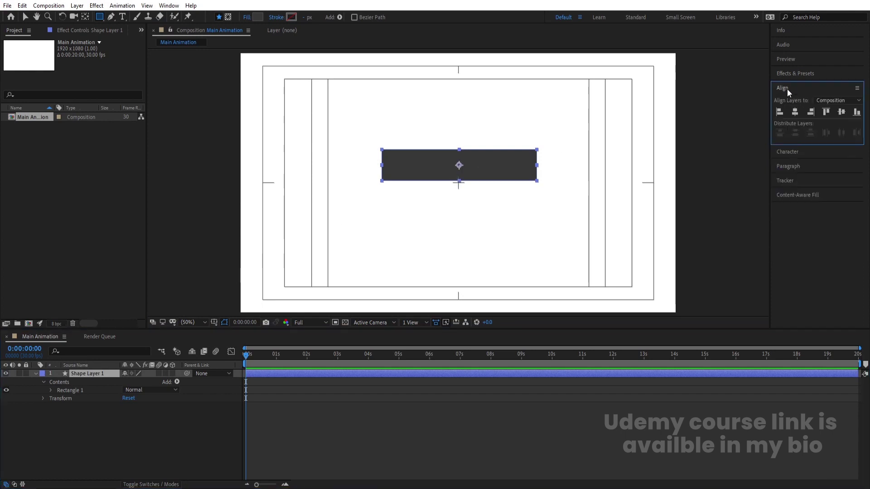
{"action": "left_click", "coordinate": [794, 115]}
{"action": "left_click", "coordinate": [841, 112]}
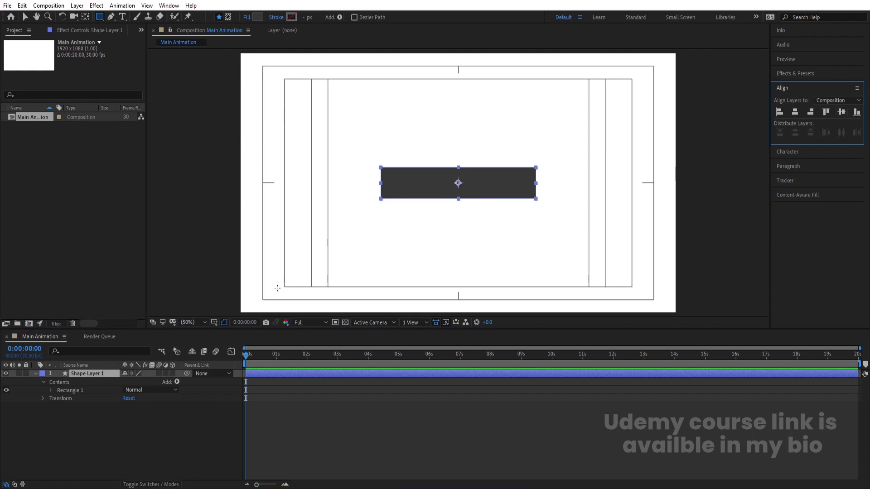
{"action": "left_click", "coordinate": [77, 444]}
{"action": "left_click", "coordinate": [80, 374]}
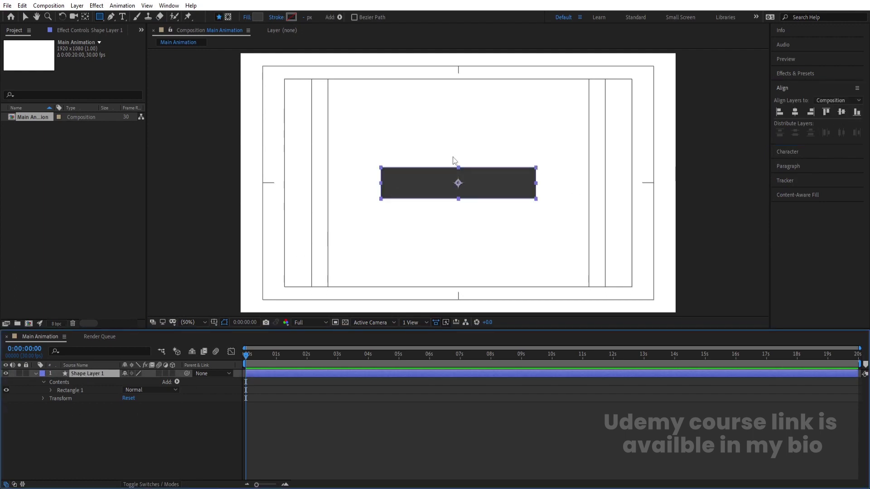
{"action": "key", "text": "ctrl+d"}
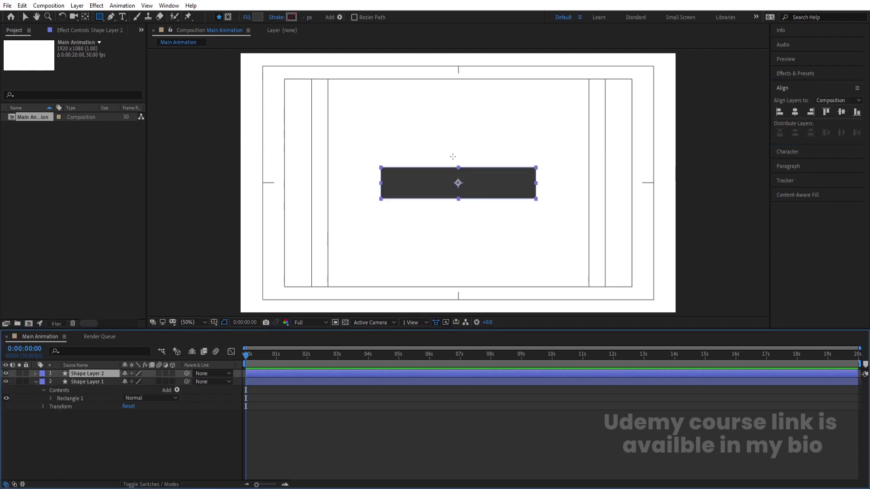
With snapping on, move the duplicate bar beneath the original and fill it red #FF0000
{"action": "left_click", "coordinate": [26, 16]}
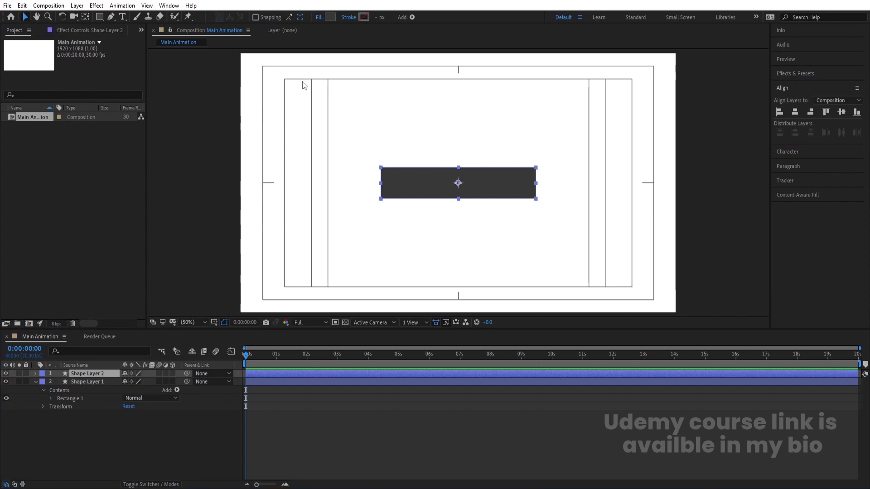
{"action": "left_click", "coordinate": [256, 17]}
{"action": "scroll", "coordinate": [423, 168], "scroll_direction": "up", "scroll_amount": 2}
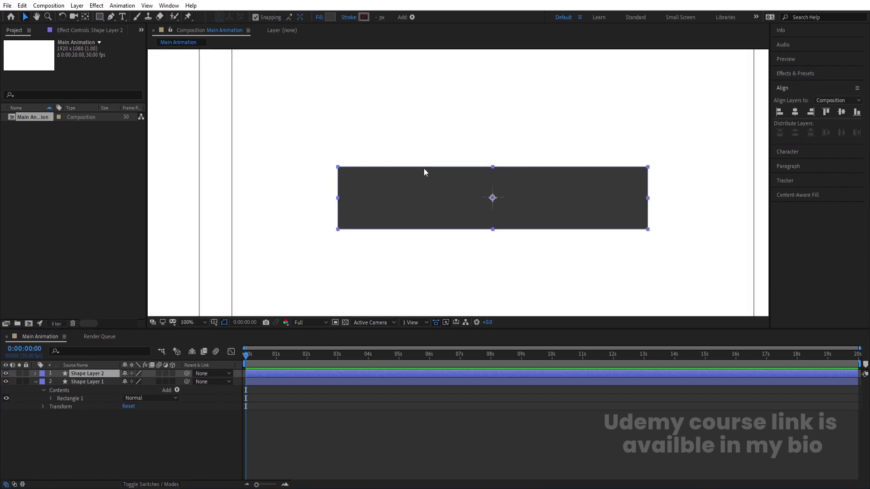
{"action": "left_click_drag", "start_coordinate": [493, 167], "coordinate": [492, 229]}
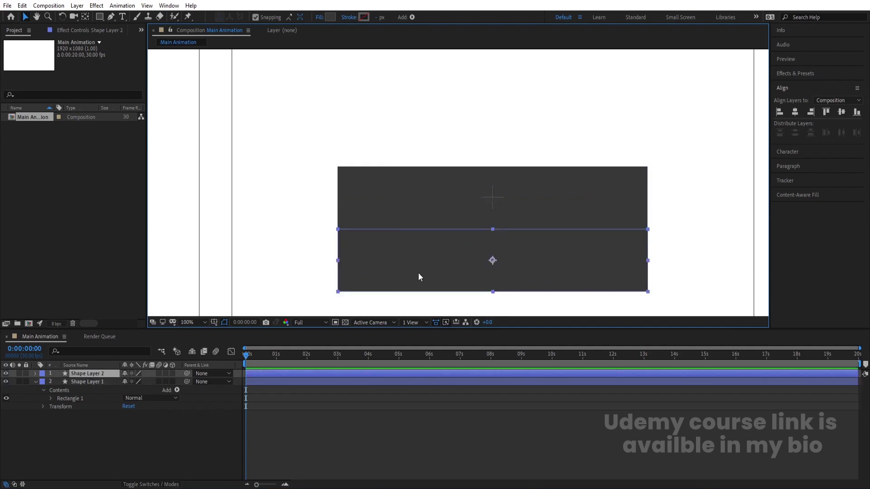
{"action": "left_click", "coordinate": [327, 17]}
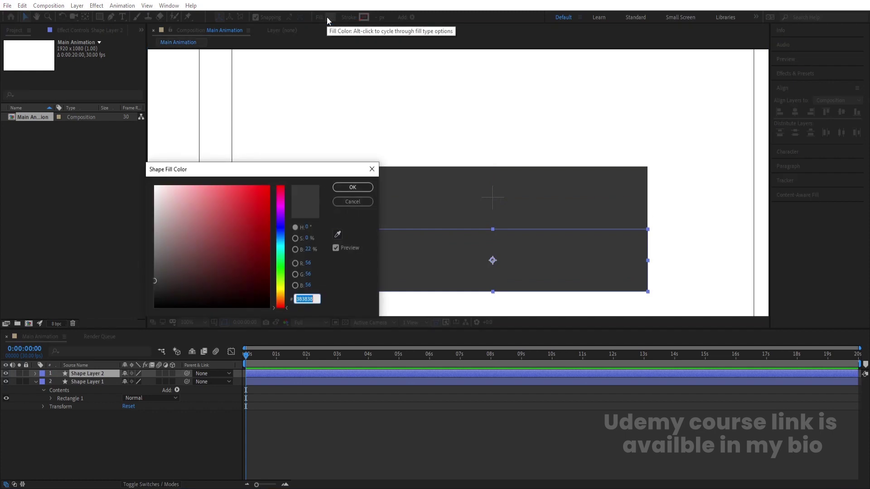
{"action": "left_click_drag", "start_coordinate": [266, 231], "coordinate": [294, 158]}
{"action": "left_click", "coordinate": [341, 188]}
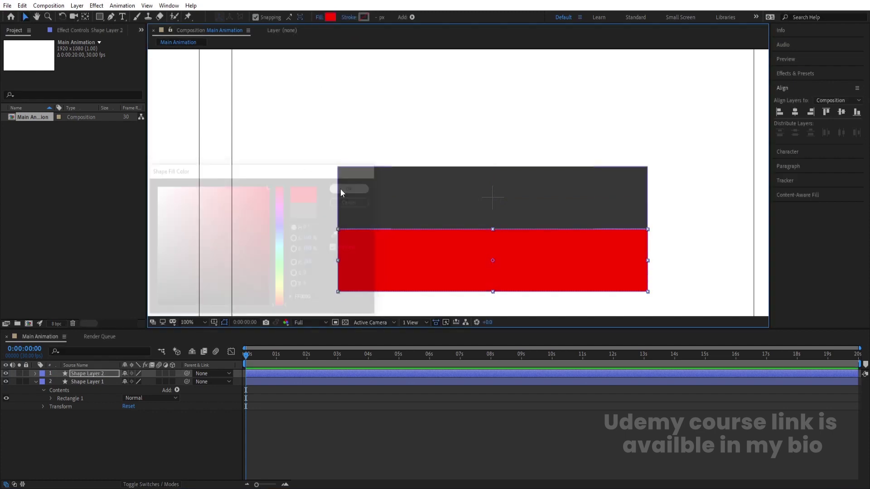
Fit the composition in the viewer and move both bars up together
{"action": "left_click", "coordinate": [205, 323]}
{"action": "left_click", "coordinate": [195, 152]}
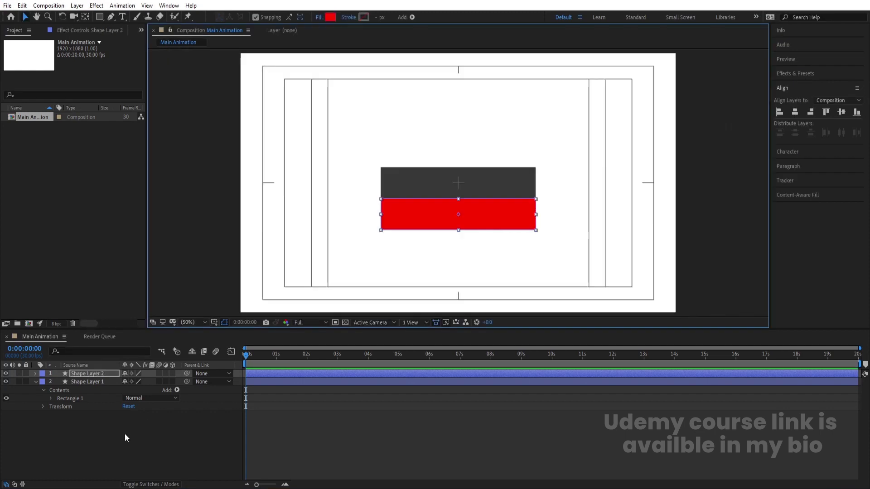
{"action": "left_click_drag", "start_coordinate": [122, 436], "coordinate": [75, 373]}
{"action": "left_click_drag", "start_coordinate": [385, 198], "coordinate": [421, 178]}
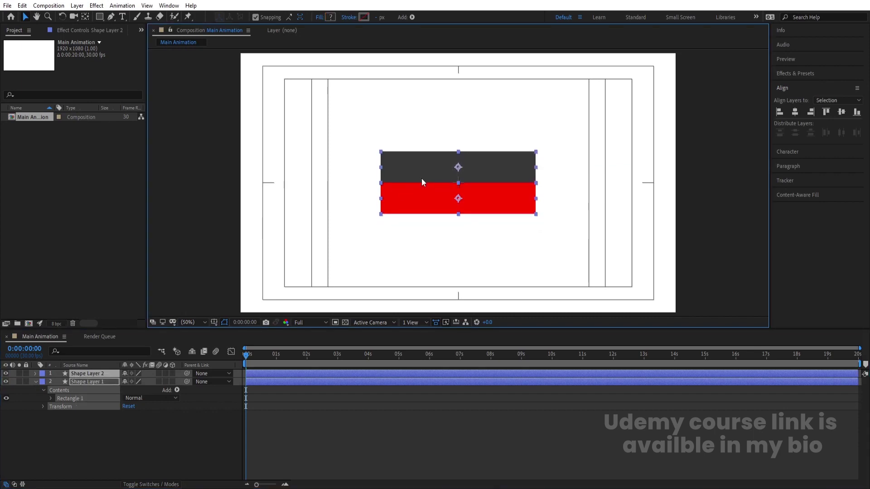
{"action": "left_click", "coordinate": [189, 417]}
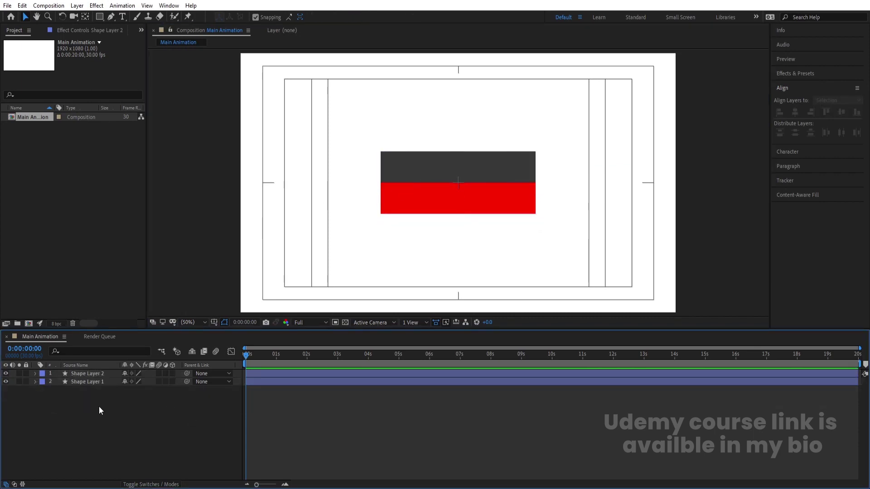
{"action": "left_click_drag", "start_coordinate": [97, 405], "coordinate": [71, 377]}
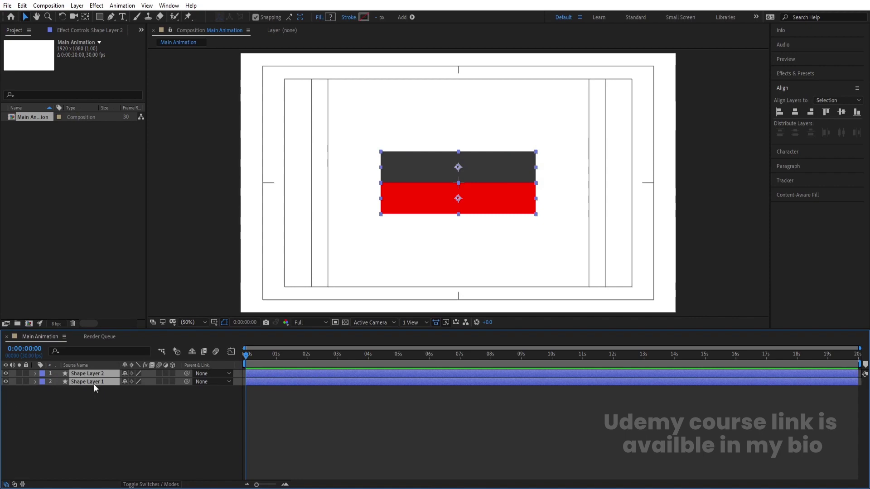
Give both shape layers the Red label
{"action": "left_click", "coordinate": [42, 374]}
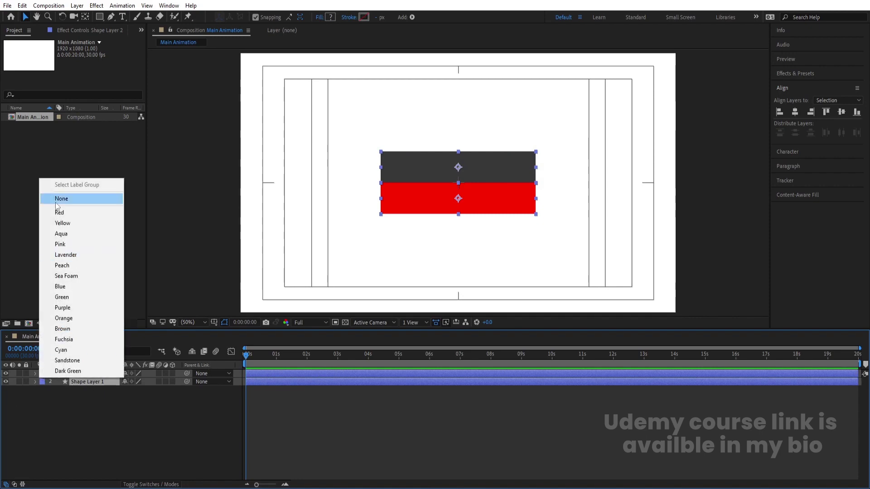
{"action": "left_click", "coordinate": [68, 213]}
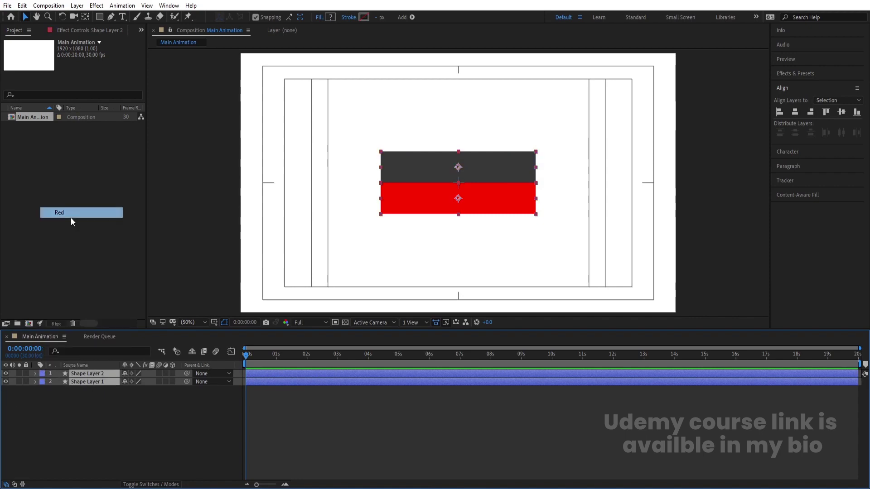
{"action": "left_click", "coordinate": [198, 398]}
{"action": "key", "text": "Num_Lock"}
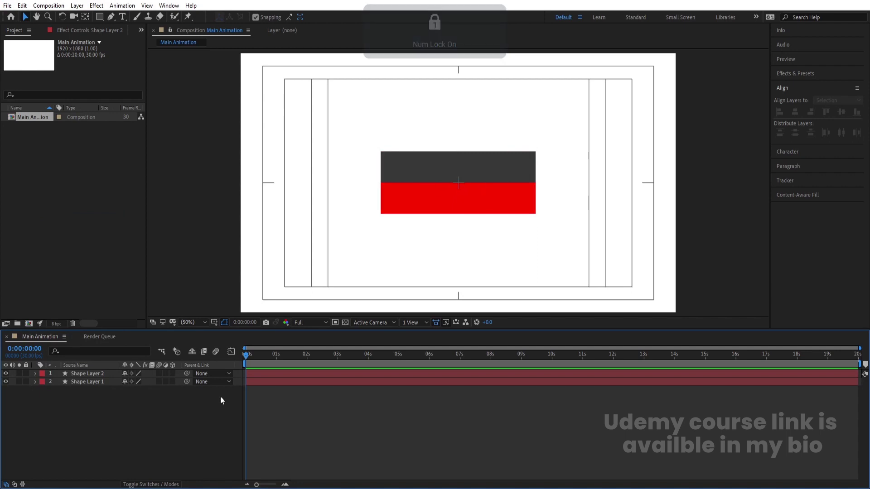
Type white, faux bold MOTION text with no stroke on the grey bar
{"action": "left_click", "coordinate": [121, 17]}
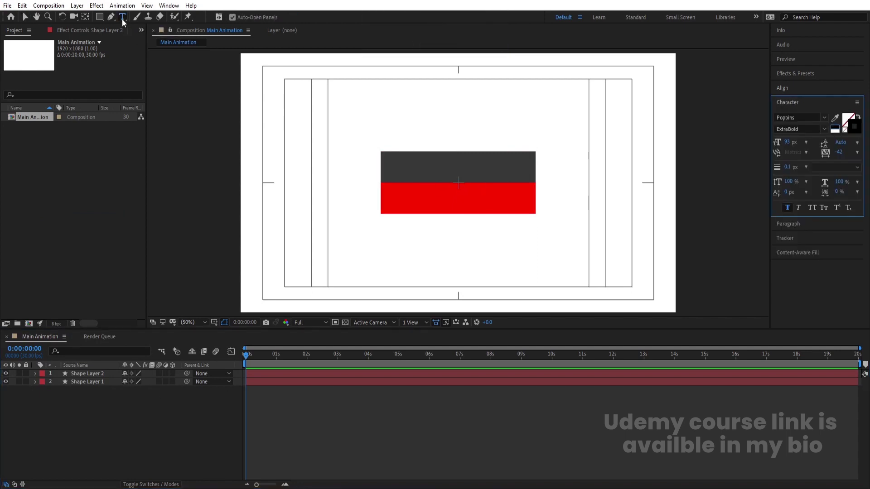
{"action": "left_click", "coordinate": [416, 176]}
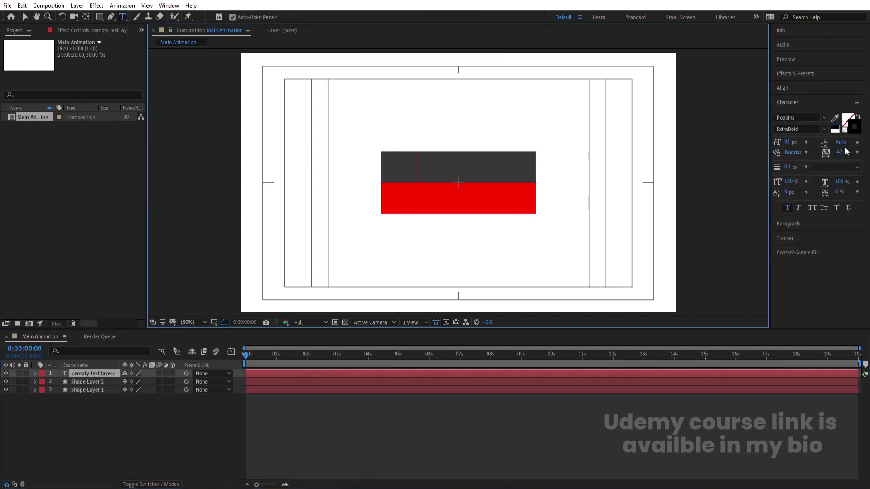
{"action": "left_click", "coordinate": [846, 130]}
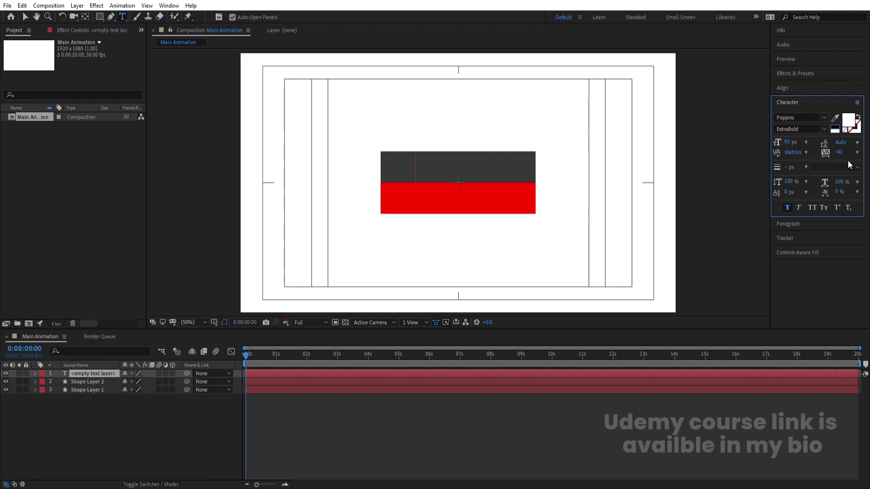
{"action": "left_click", "coordinate": [786, 207]}
{"action": "type", "text": "MOTIO"}
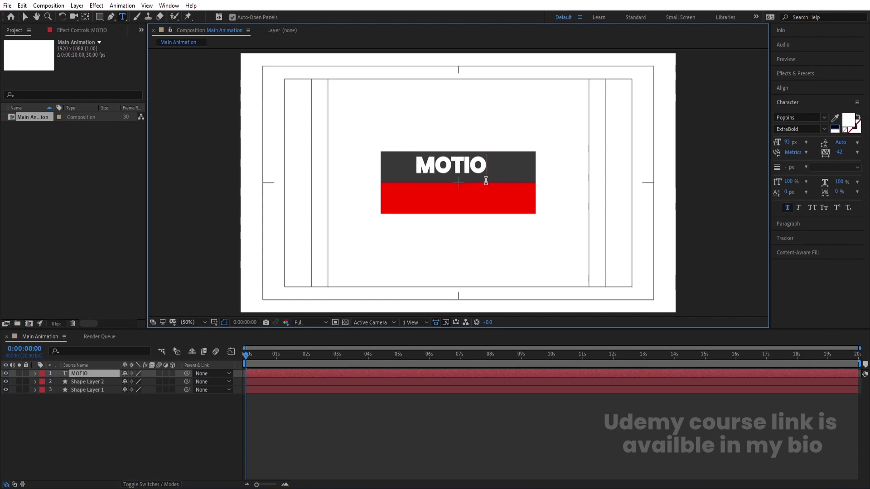
{"action": "type", "text": "N"}
{"action": "left_click", "coordinate": [94, 374]}
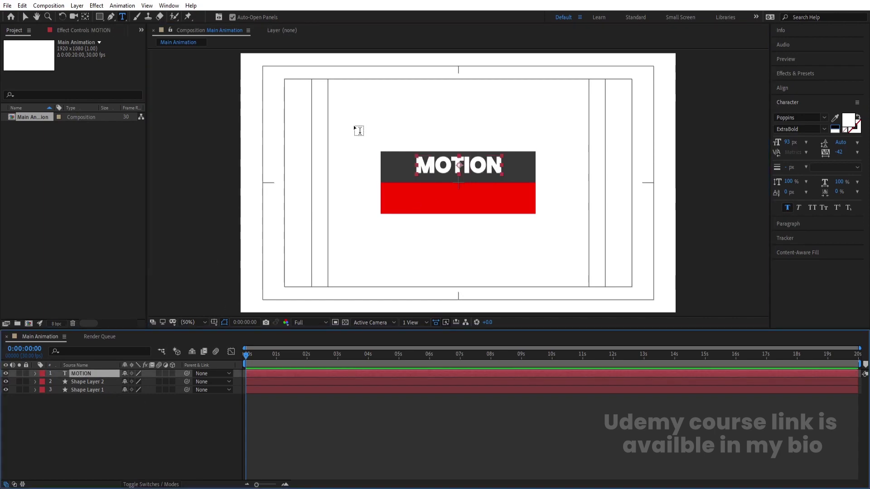
Centre MOTION horizontally, scale it to 138%, and nudge it down slightly
{"action": "left_click", "coordinate": [798, 88]}
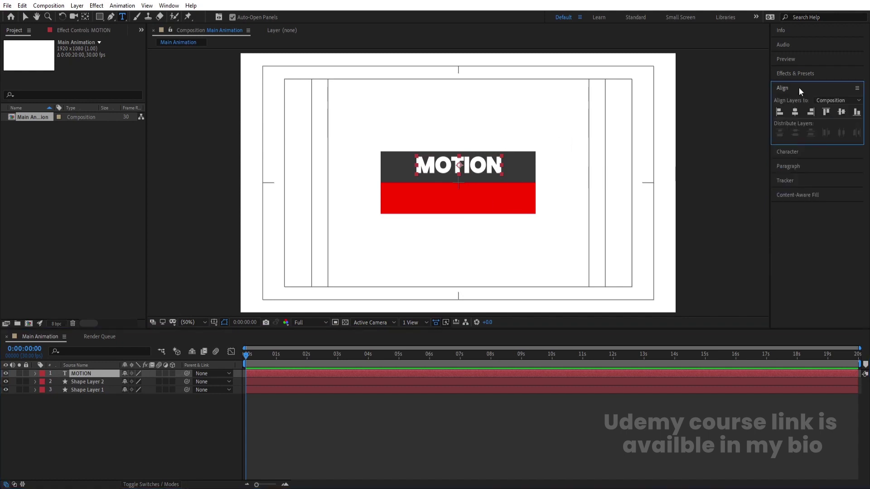
{"action": "left_click", "coordinate": [796, 112]}
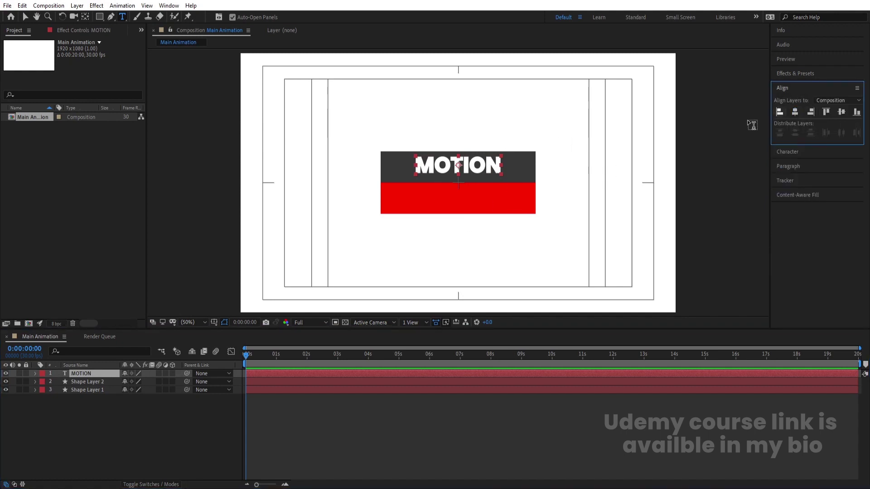
{"action": "left_click", "coordinate": [104, 375]}
{"action": "key", "text": "s"}
{"action": "left_click_drag", "start_coordinate": [135, 385], "coordinate": [152, 385]}
{"action": "key", "text": "v"}
{"action": "key", "text": "Down"}
{"action": "key", "text": "Down"}
{"action": "key", "text": "Down"}
{"action": "key", "text": "Down"}
{"action": "key", "text": "Down"}
{"action": "key", "text": "Down"}
{"action": "key", "text": "Down"}
{"action": "key", "text": "Down"}
{"action": "key", "text": "Down"}
{"action": "key", "text": "Down"}
{"action": "key", "text": "Down"}
{"action": "key", "text": "Down"}
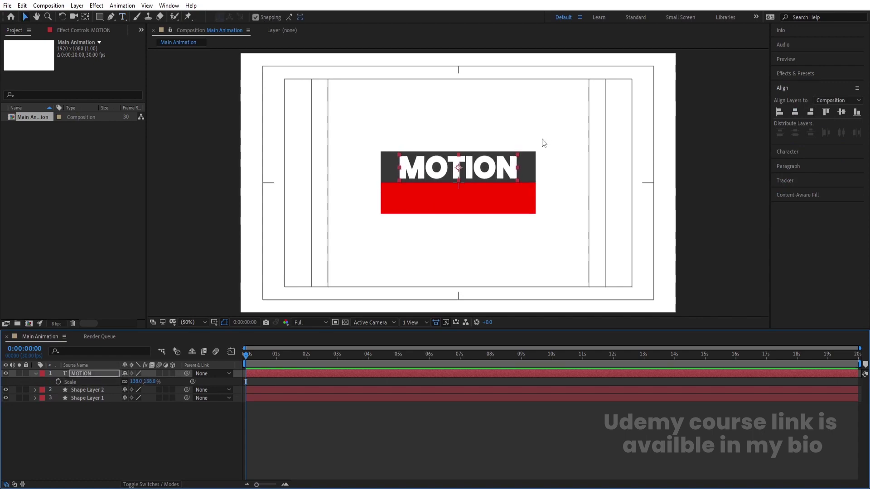
Duplicate the MOTION text layer and sample the bar's dark grey as its fill
{"action": "left_click", "coordinate": [154, 425]}
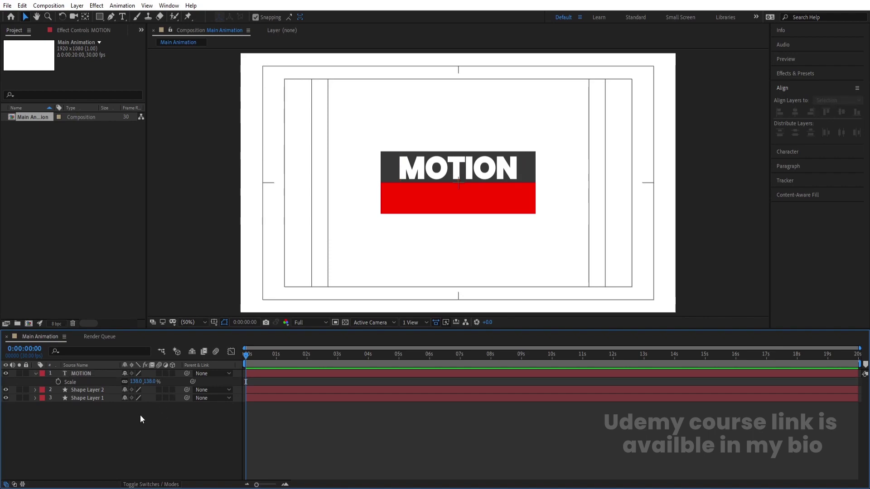
{"action": "left_click", "coordinate": [84, 376]}
{"action": "key", "text": "ctrl+d"}
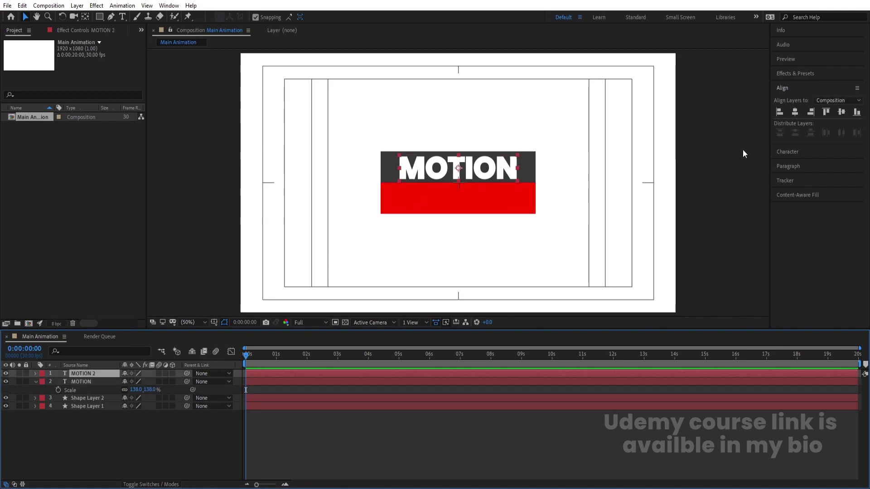
{"action": "left_click", "coordinate": [779, 152]}
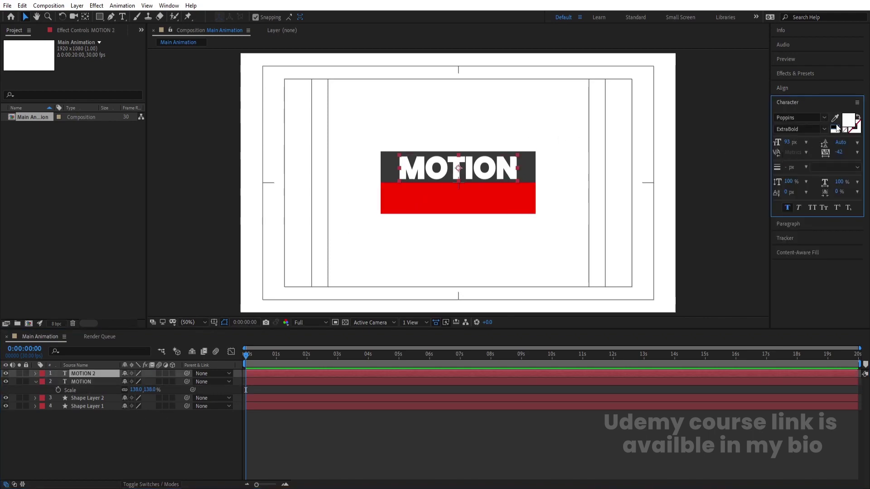
{"action": "left_click", "coordinate": [835, 119]}
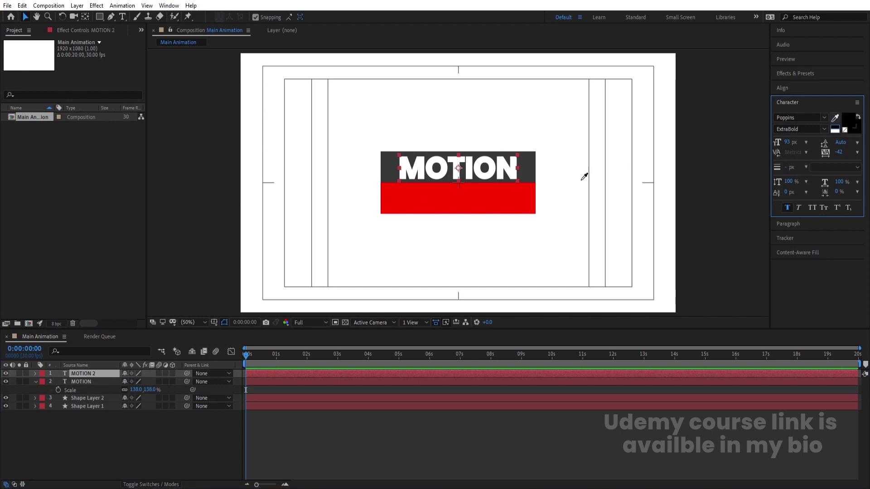
{"action": "left_click", "coordinate": [529, 168]}
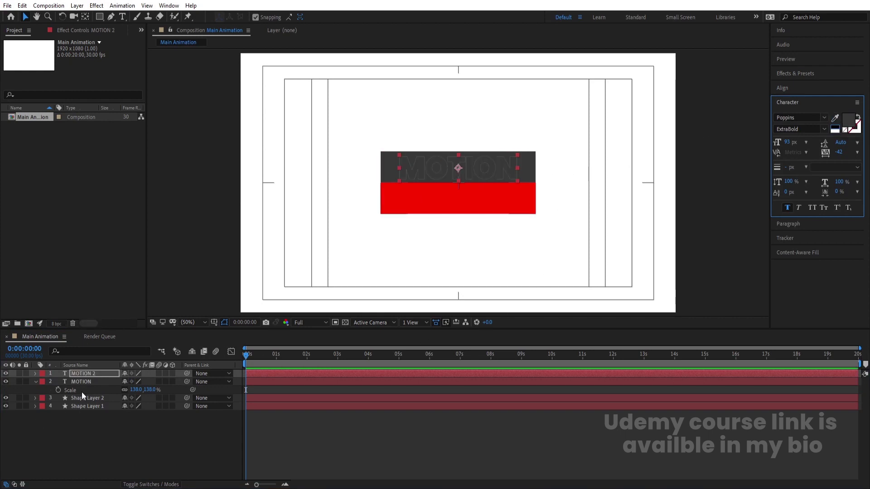
Move the duplicate text onto the red bar and change it to read DESIGN
{"action": "left_click", "coordinate": [81, 375]}
{"action": "left_click_drag", "start_coordinate": [434, 163], "coordinate": [475, 195]}
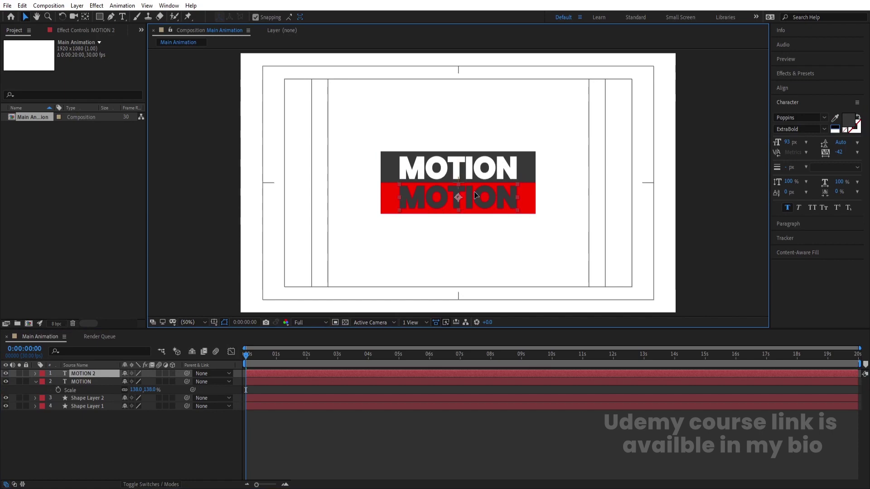
{"action": "double_click", "coordinate": [448, 202]}
{"action": "type", "text": "DESIG"}
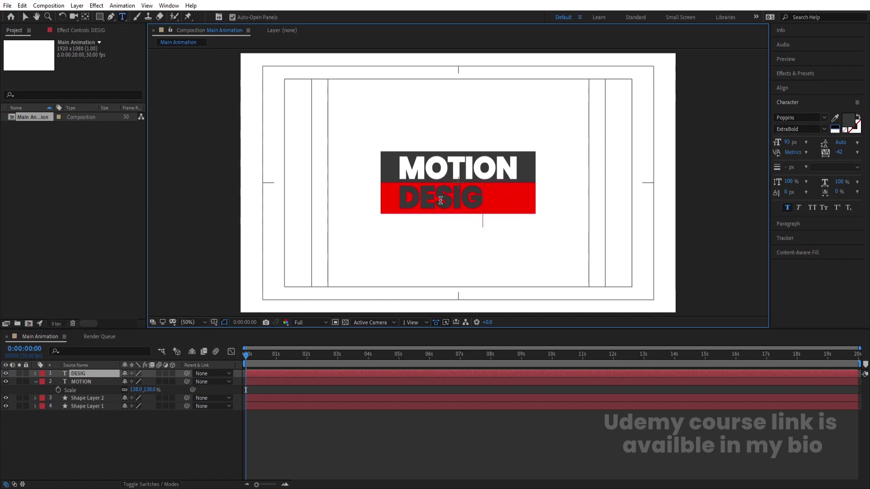
{"action": "type", "text": "N"}
{"action": "left_click", "coordinate": [79, 374]}
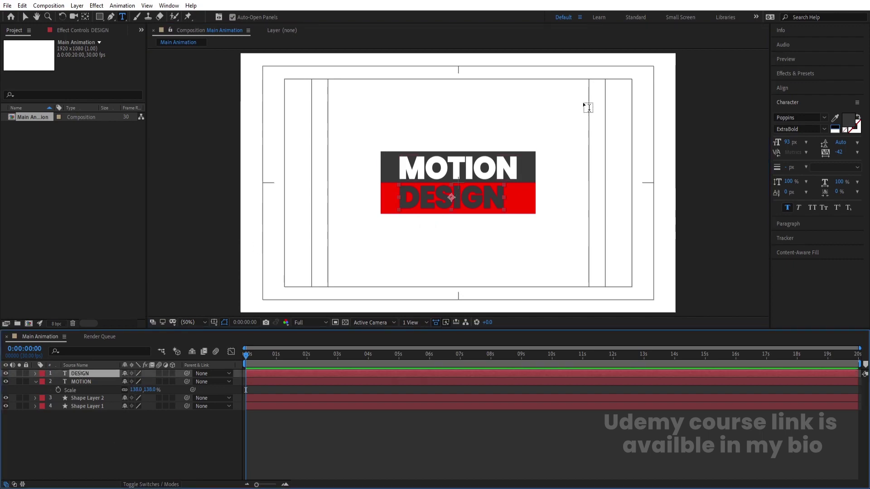
{"action": "scroll", "coordinate": [451, 199], "scroll_direction": "up", "scroll_amount": 4}
{"action": "key", "text": "v"}
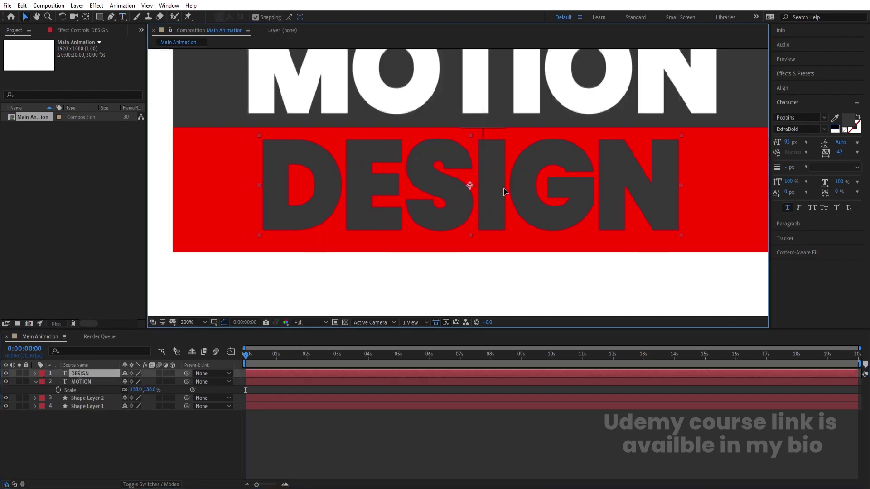
{"action": "scroll", "coordinate": [507, 188], "scroll_direction": "down", "scroll_amount": 4}
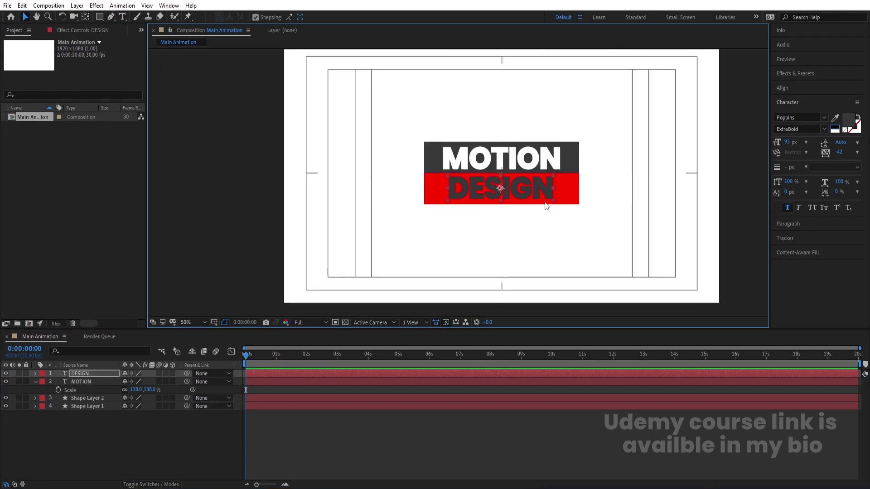
Make DESIGN white, fit the view, and collapse the open Scale properties
{"action": "left_click", "coordinate": [835, 127]}
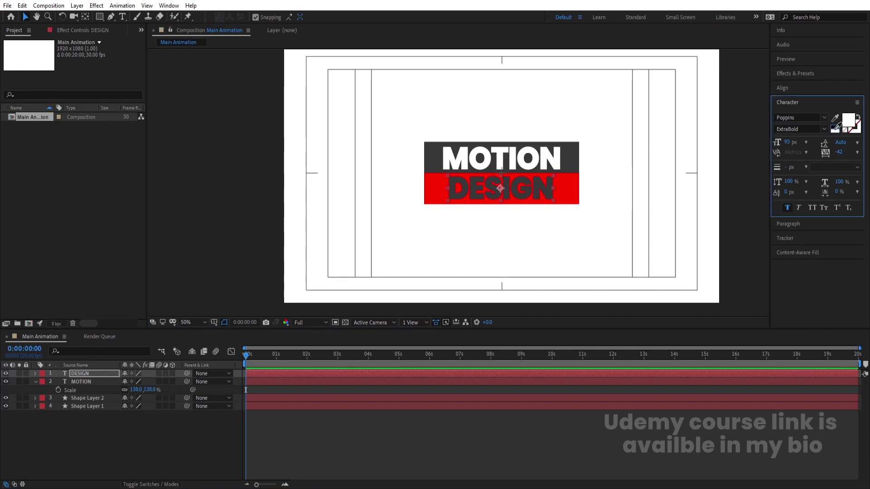
{"action": "left_click", "coordinate": [229, 420]}
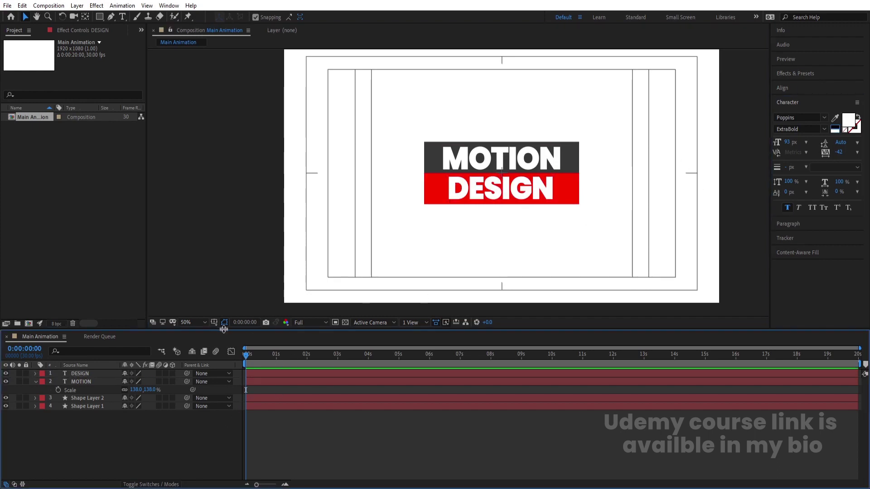
{"action": "left_click", "coordinate": [202, 324]}
{"action": "left_click", "coordinate": [213, 153]}
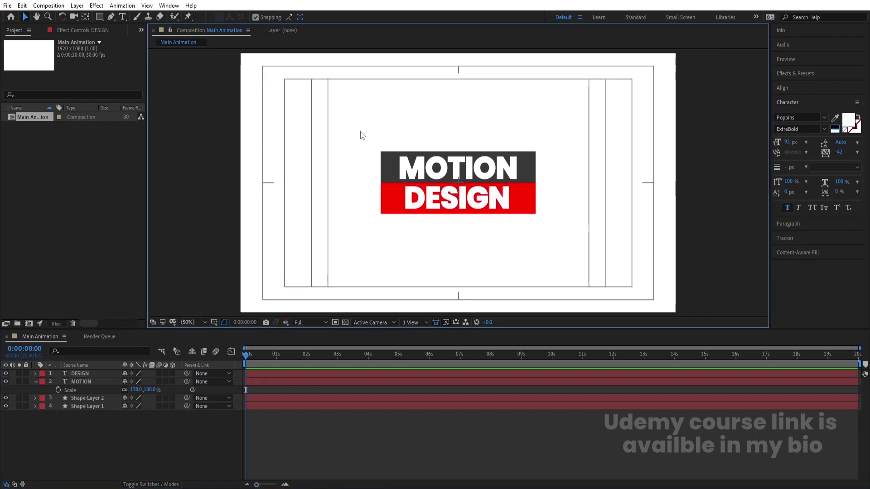
{"action": "left_click", "coordinate": [69, 435]}
{"action": "key", "text": "ctrl+grave"}
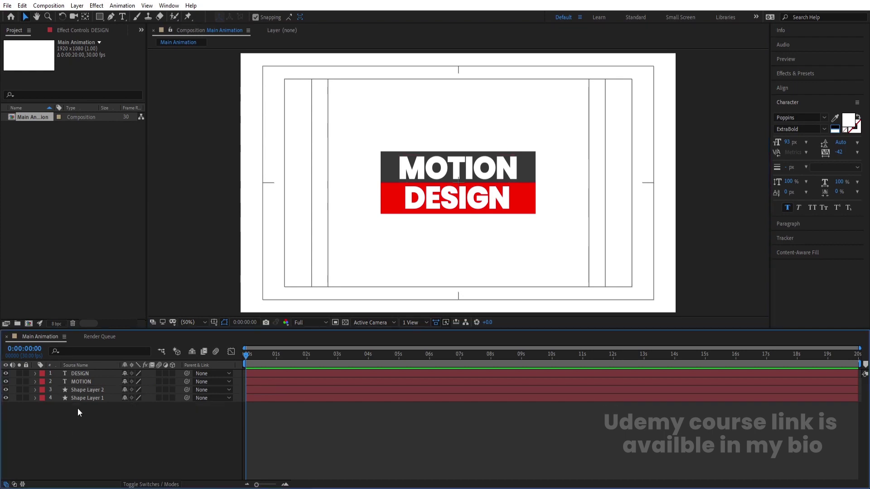
With the Pen tool, set no fill and a dark grey stroke sampled from the MOTION bar
{"action": "left_click", "coordinate": [111, 17]}
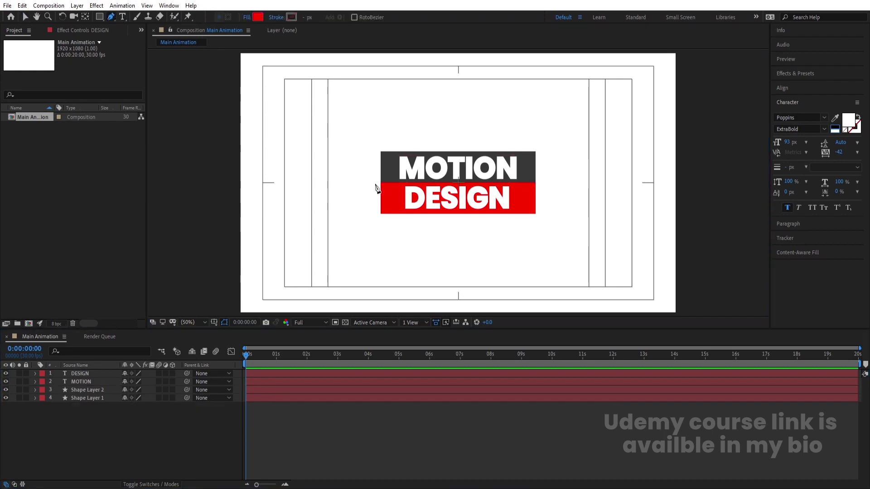
{"action": "left_click", "coordinate": [248, 17]}
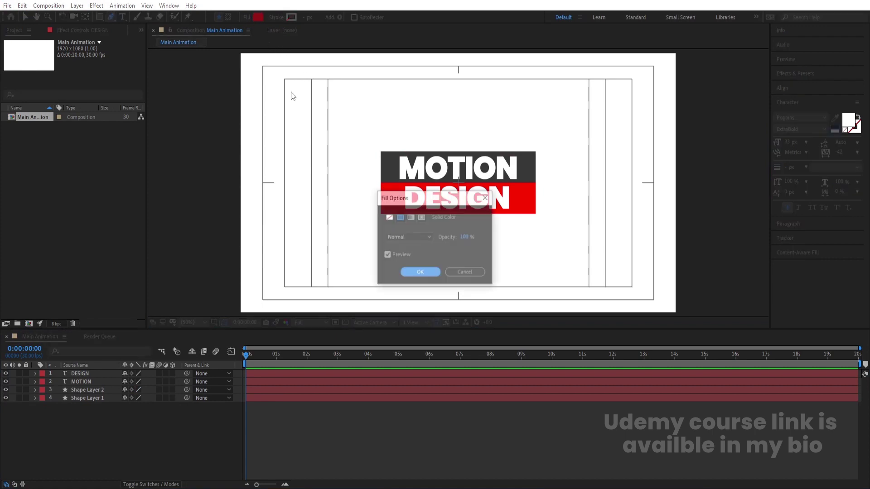
{"action": "left_click", "coordinate": [388, 217]}
{"action": "left_click", "coordinate": [415, 273]}
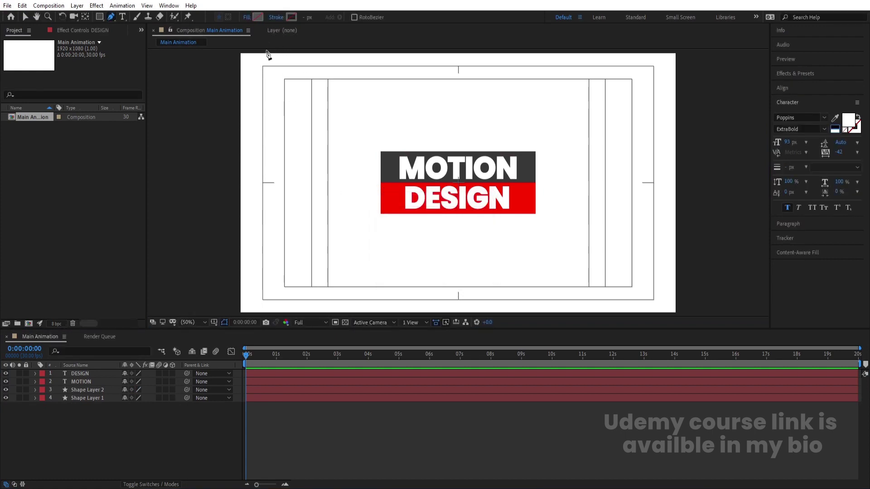
{"action": "left_click", "coordinate": [291, 18]}
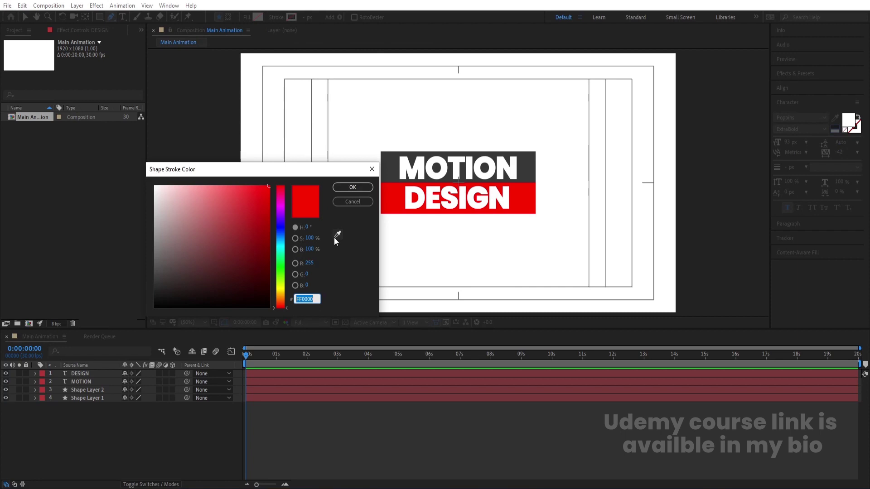
{"action": "left_click", "coordinate": [336, 235]}
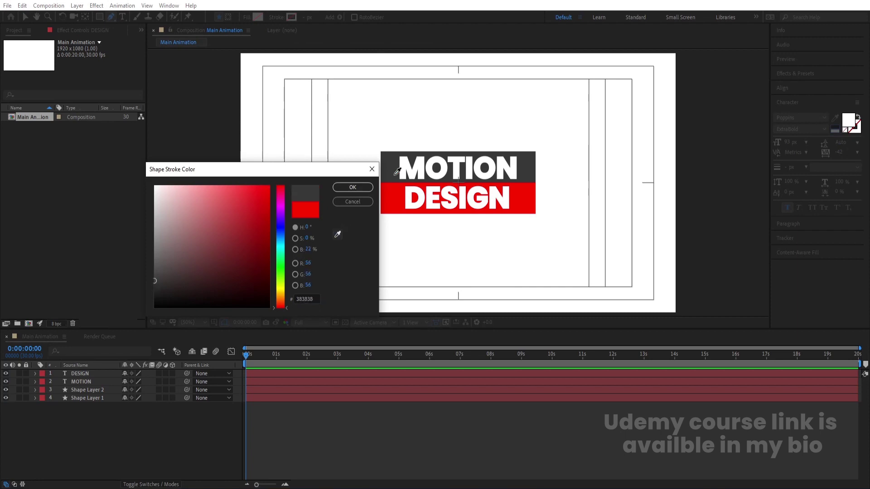
{"action": "left_click", "coordinate": [357, 191]}
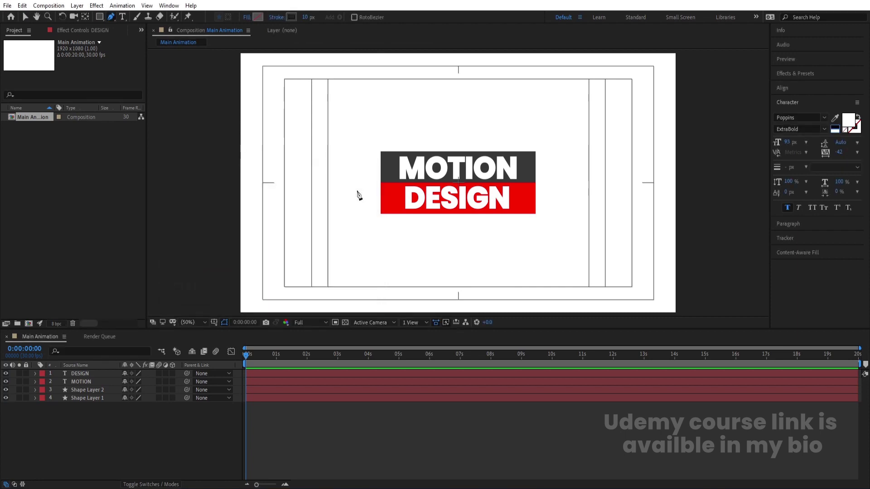
Draw a four-point stepped path from the bars' left edge up toward the frame top
{"action": "left_click", "coordinate": [379, 182]}
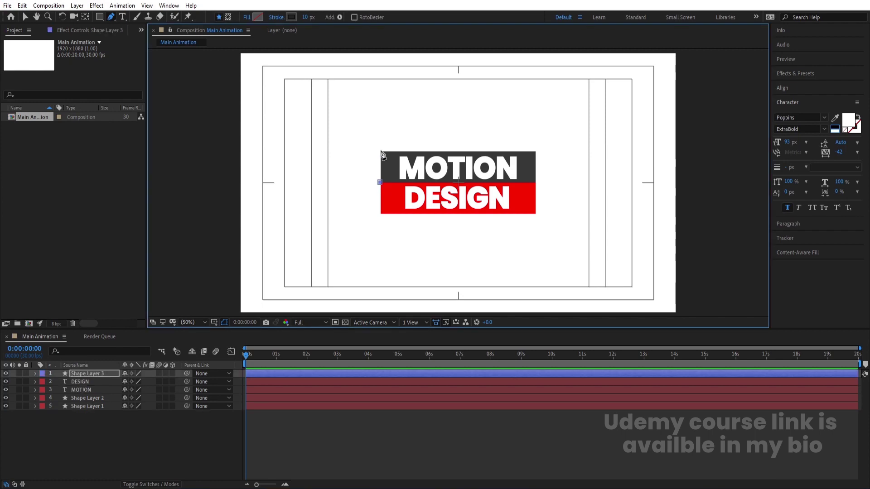
{"action": "left_click", "coordinate": [380, 104]}
{"action": "left_click", "coordinate": [267, 103]}
{"action": "left_click", "coordinate": [267, 58]}
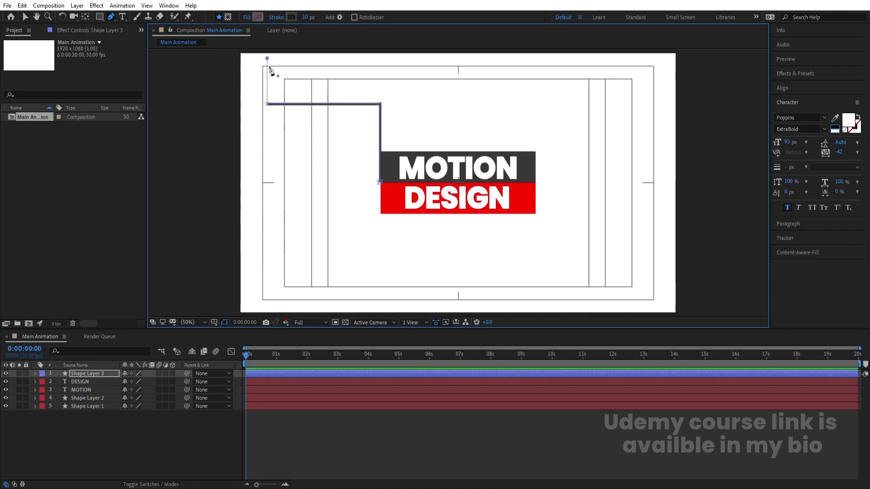
Set the path's stroke width to 30 px and view the composition at 100%
{"action": "left_click_drag", "start_coordinate": [306, 17], "coordinate": [312, 18]}
{"action": "left_click", "coordinate": [310, 18]}
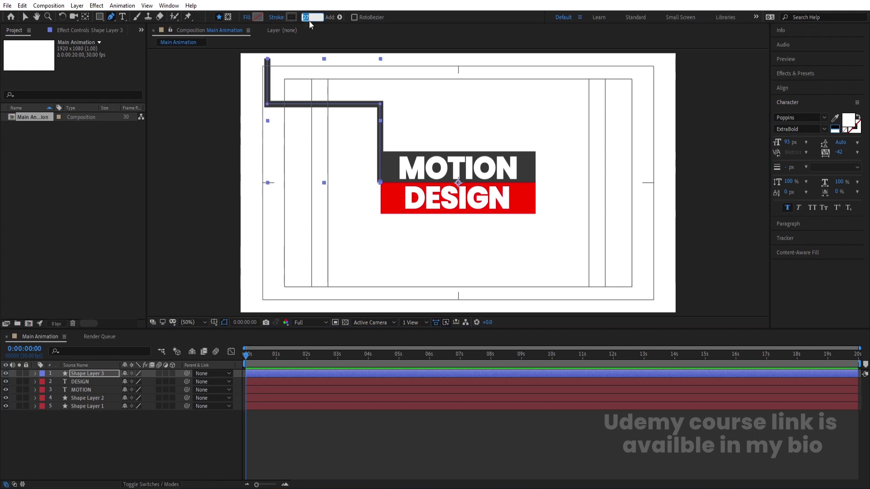
{"action": "type", "text": "40"}
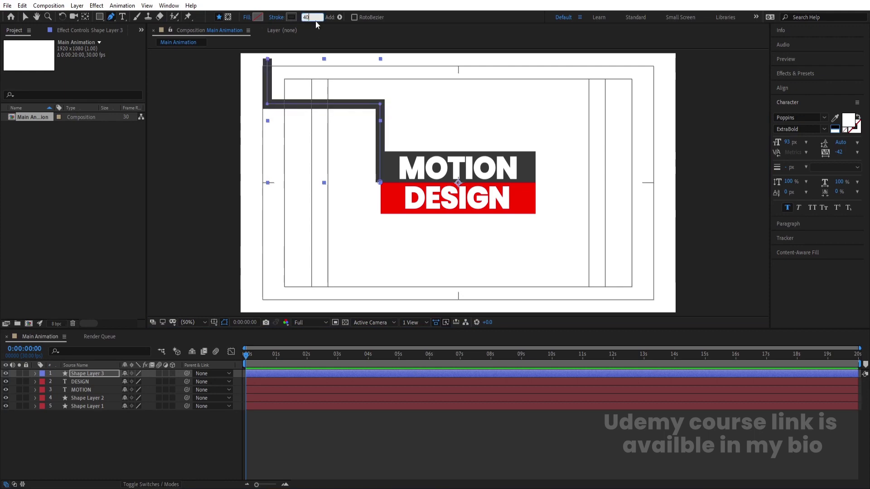
{"action": "type", "text": "30"}
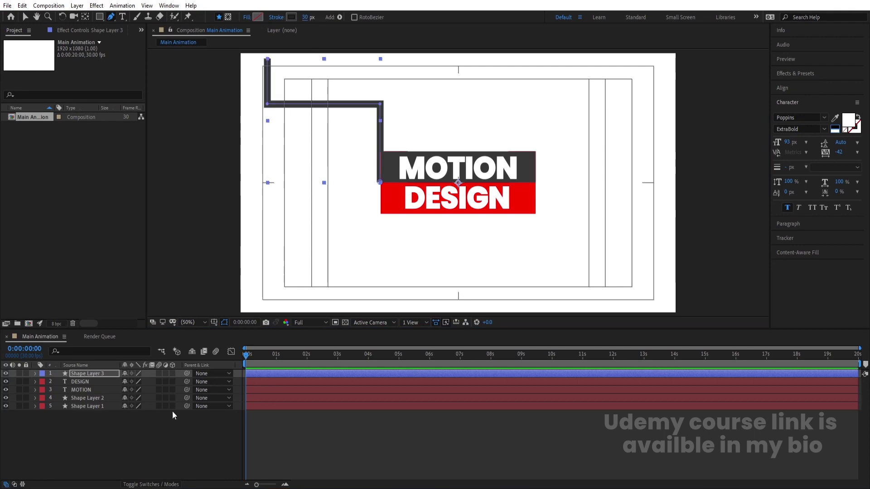
{"action": "left_click", "coordinate": [123, 423]}
{"action": "left_click", "coordinate": [95, 375]}
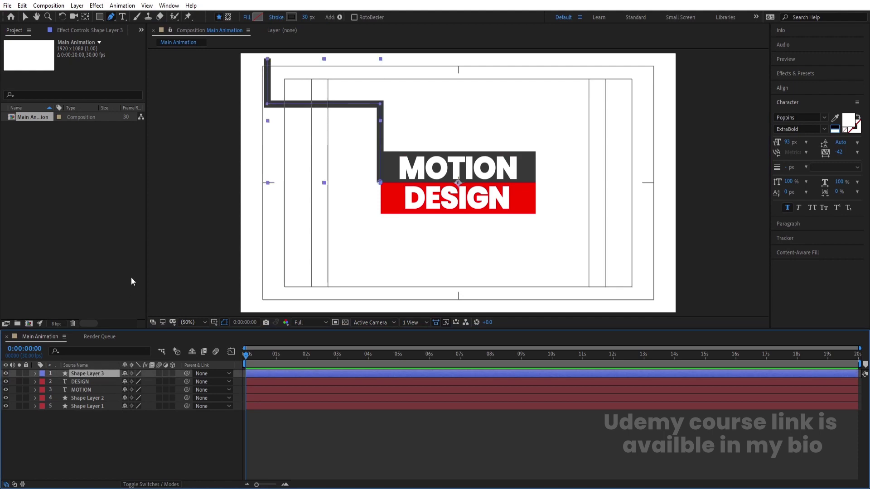
{"action": "key", "text": "period"}
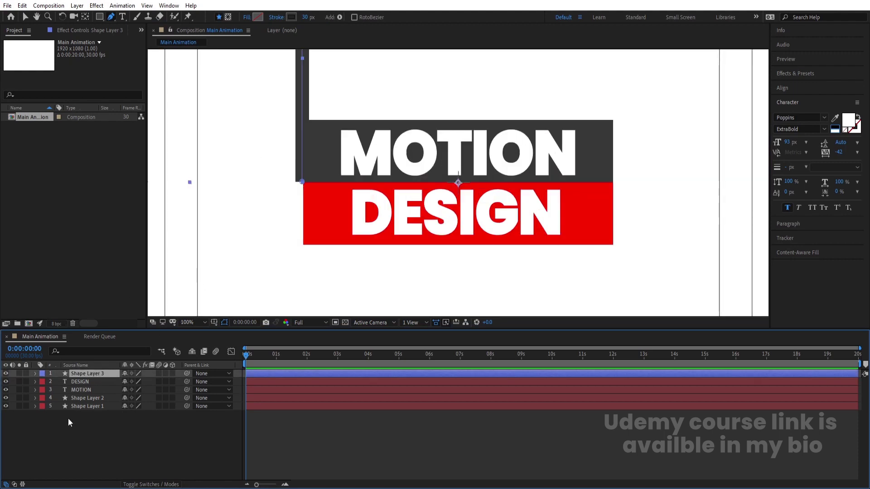
{"action": "left_click", "coordinate": [78, 400]}
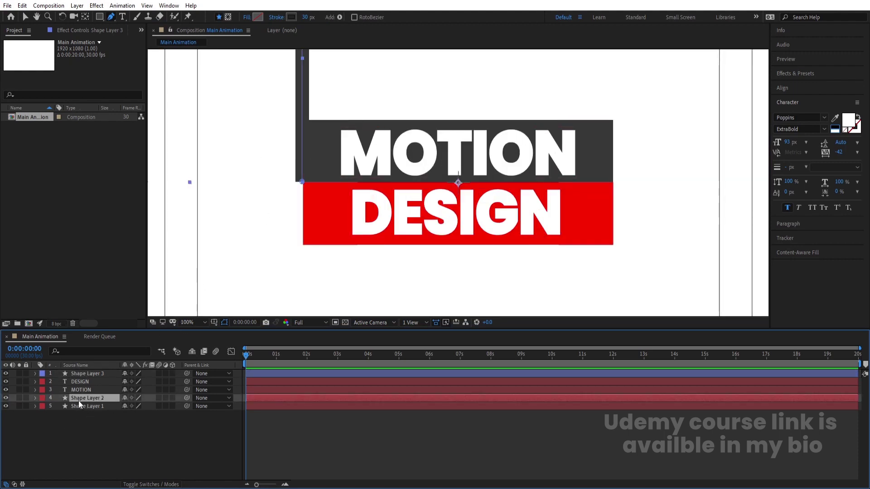
Lower both title bars' opacity to 64%
{"action": "left_click", "coordinate": [86, 405], "text": "shift"}
{"action": "key", "text": "t"}
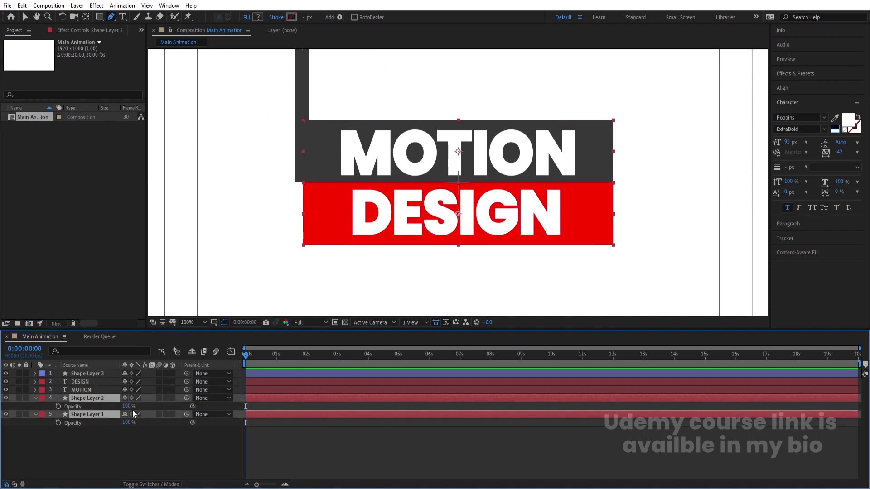
{"action": "left_click_drag", "start_coordinate": [127, 406], "coordinate": [109, 404]}
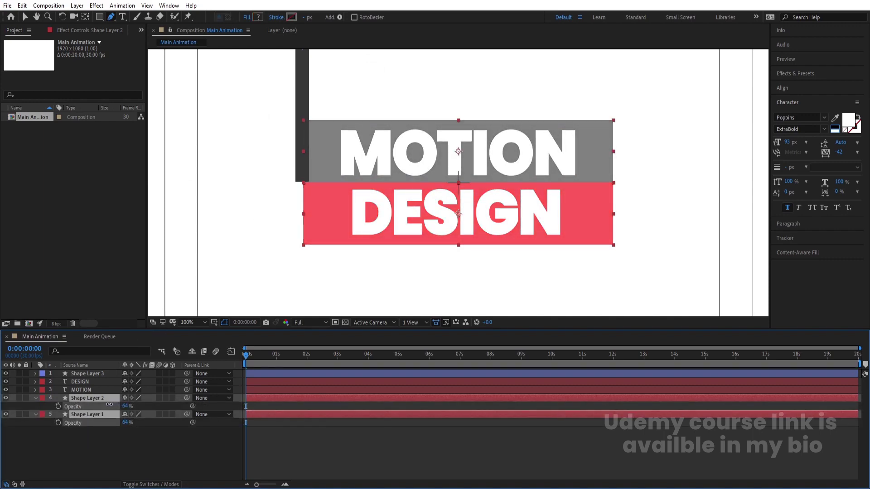
{"action": "left_click", "coordinate": [92, 449]}
Nudge the dark stepped line left so it sits flush with the bars' left edge
{"action": "left_click", "coordinate": [79, 374]}
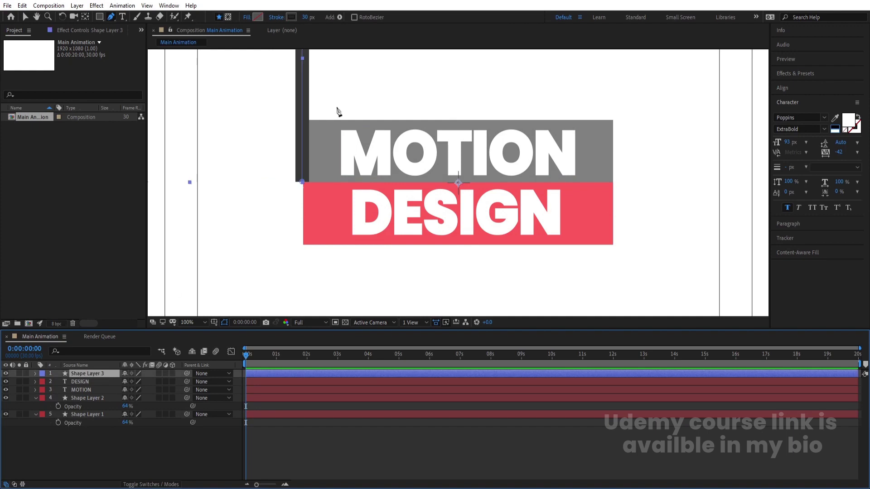
{"action": "key", "text": "comma"}
{"action": "key", "text": "period"}
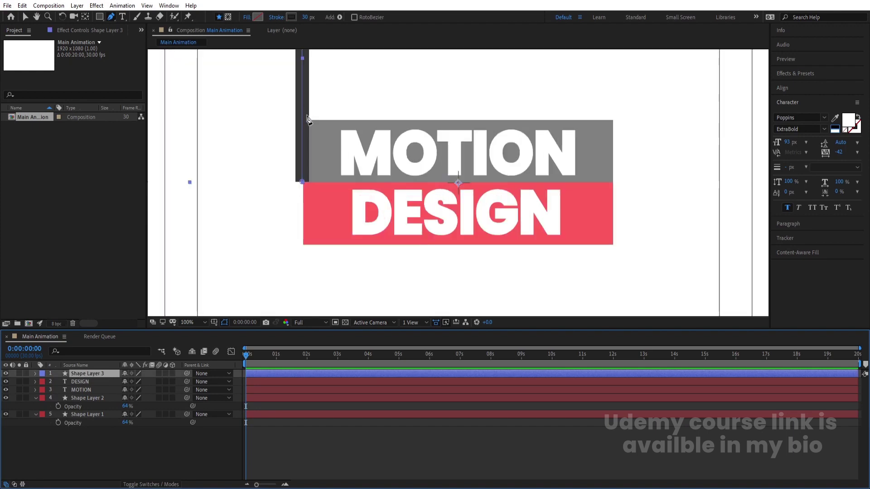
{"action": "key", "text": "comma"}
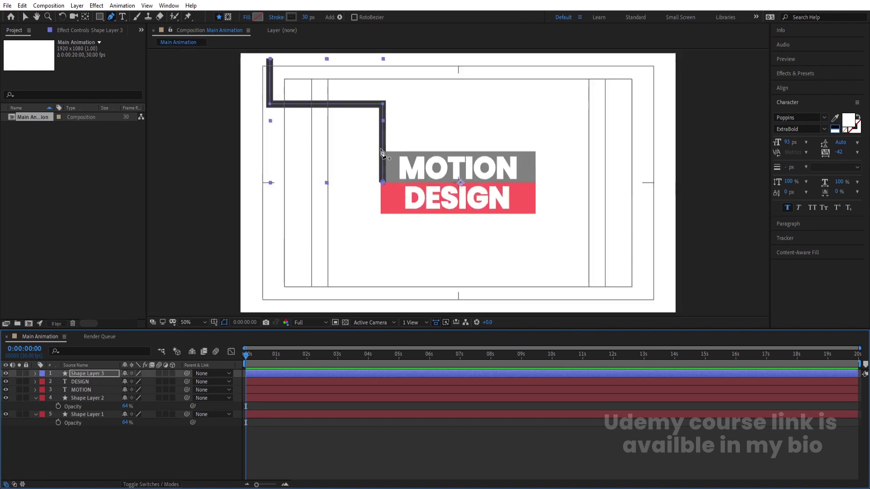
{"action": "key", "text": "period"}
{"action": "key", "text": "period"}
{"action": "key", "text": "comma"}
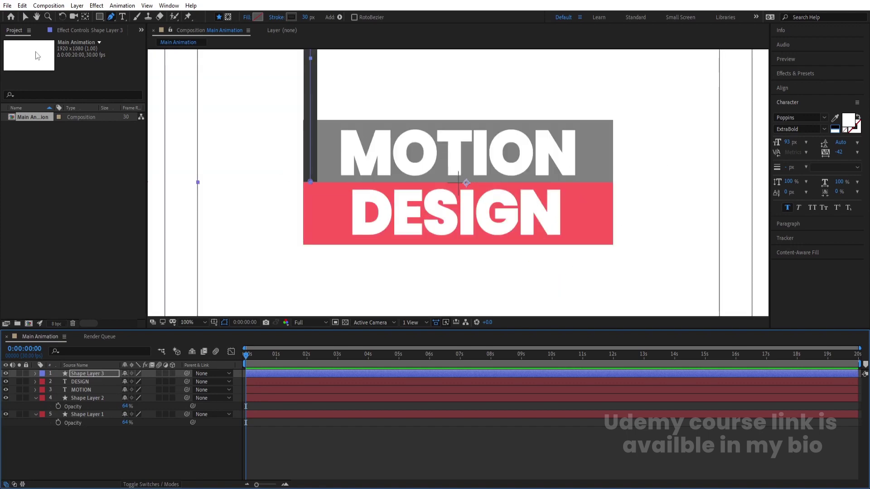
{"action": "left_click", "coordinate": [25, 17]}
{"action": "scroll", "coordinate": [365, 164], "scroll_direction": "up", "scroll_amount": 2}
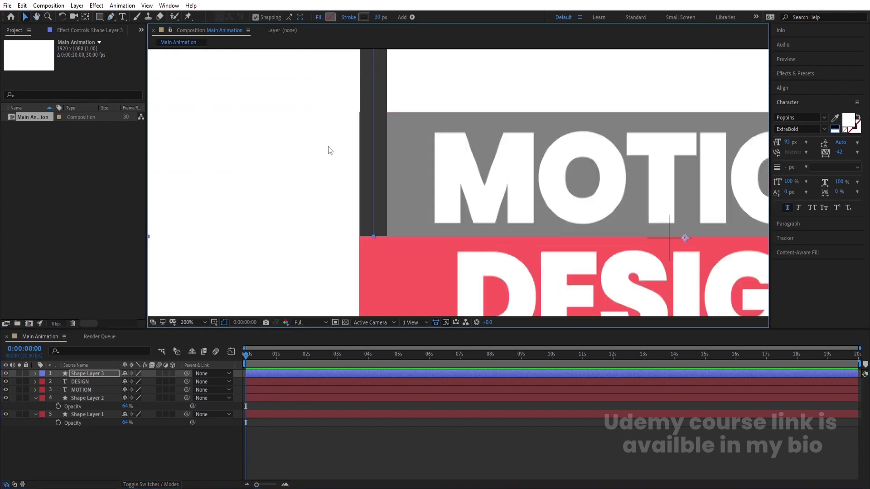
{"action": "key", "text": "Left"}
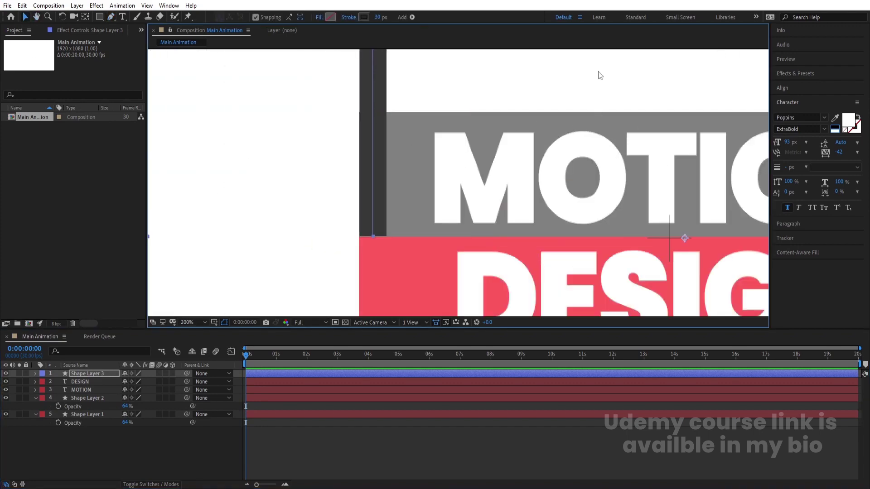
{"action": "scroll", "coordinate": [326, 145], "scroll_direction": "down", "scroll_amount": 5}
{"action": "scroll", "coordinate": [326, 161], "scroll_direction": "up", "scroll_amount": 2}
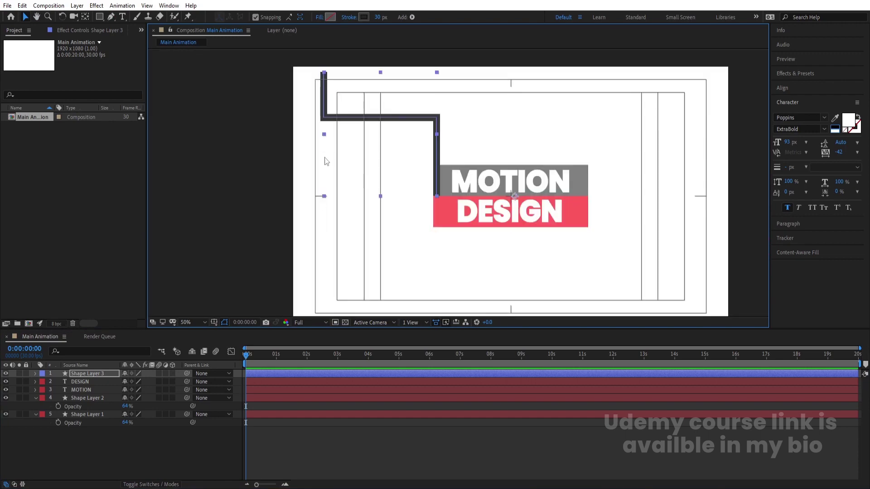
Deselect the line and hide the bars' Opacity properties
{"action": "left_click", "coordinate": [118, 454]}
{"action": "key", "text": "u"}
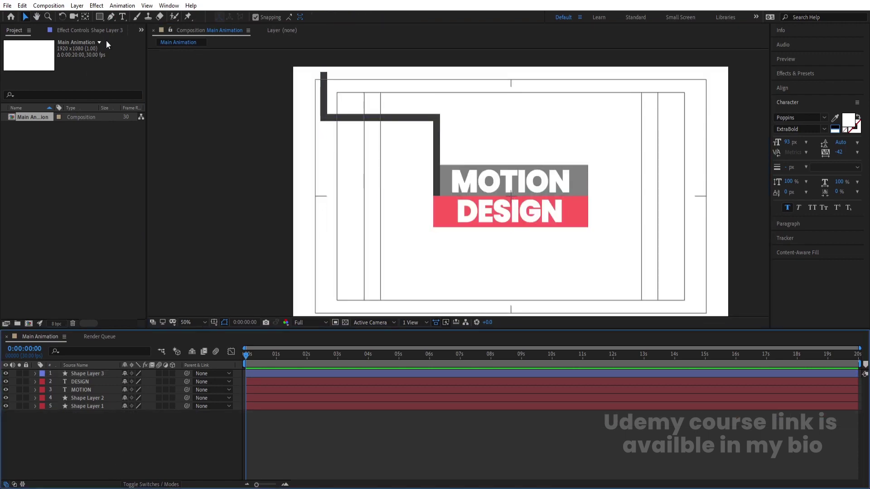
{"action": "left_click", "coordinate": [112, 17]}
{"action": "scroll", "coordinate": [497, 152], "scroll_direction": "up", "scroll_amount": 2}
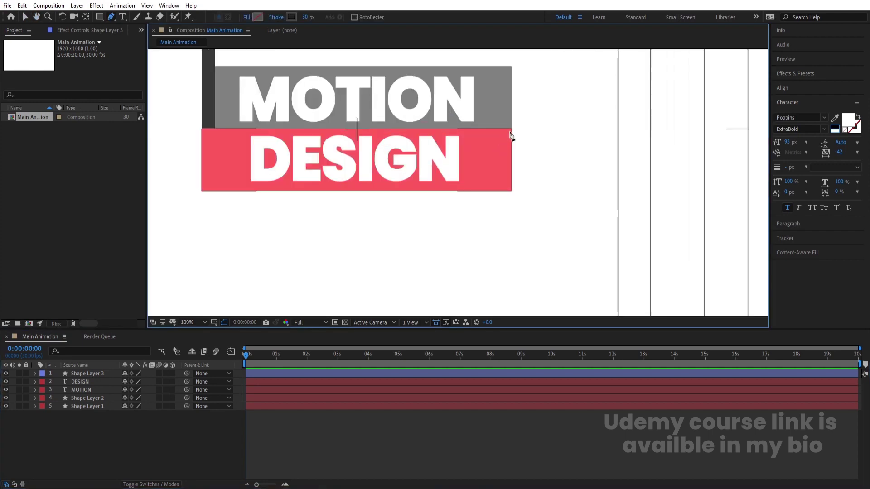
Draw a stepped path from the DESIGN bar's corner rising toward the top right
{"action": "left_click", "coordinate": [511, 133]}
{"action": "scroll", "coordinate": [510, 254], "scroll_direction": "down", "scroll_amount": 2}
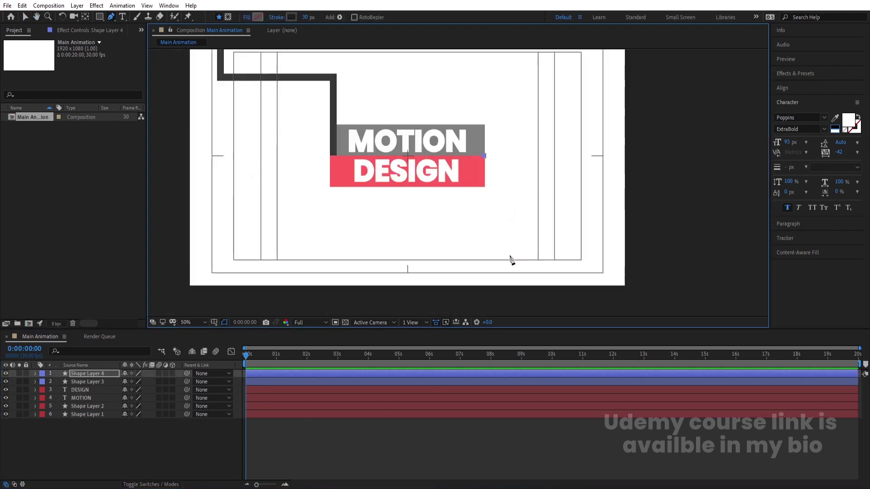
{"action": "left_click", "coordinate": [484, 219]}
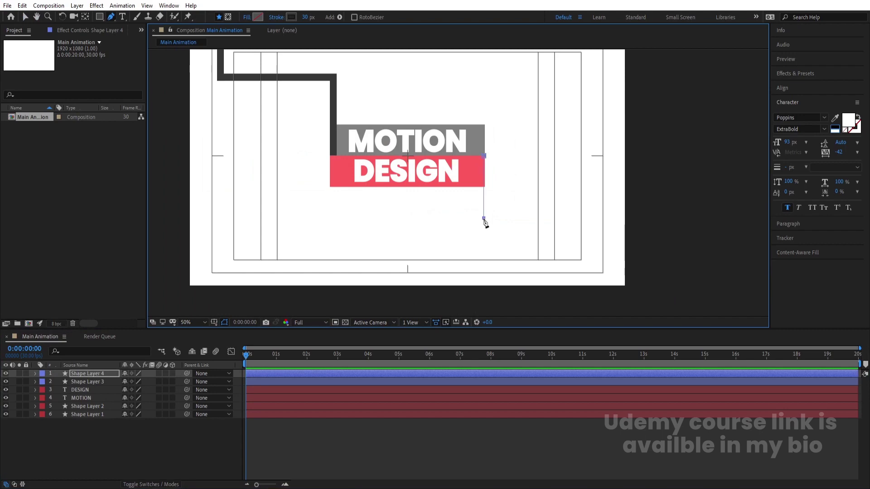
{"action": "left_click", "coordinate": [545, 218]}
{"action": "left_click", "coordinate": [546, 70]}
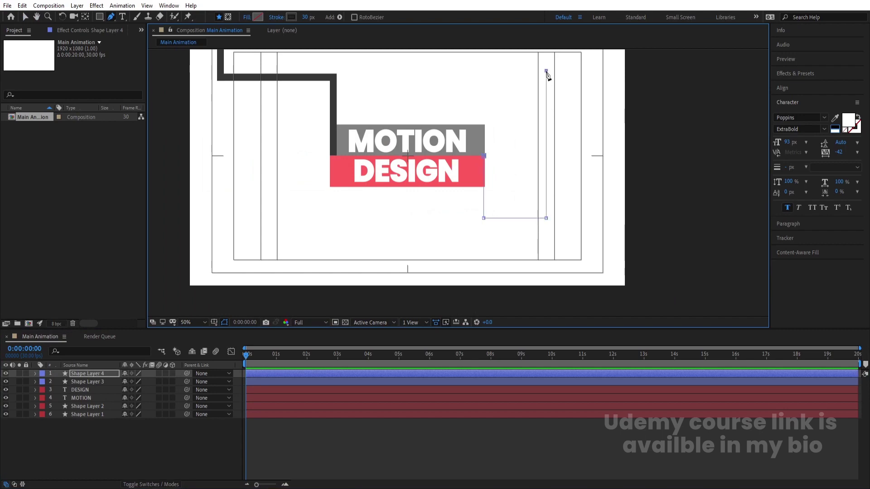
{"action": "left_click", "coordinate": [609, 71]}
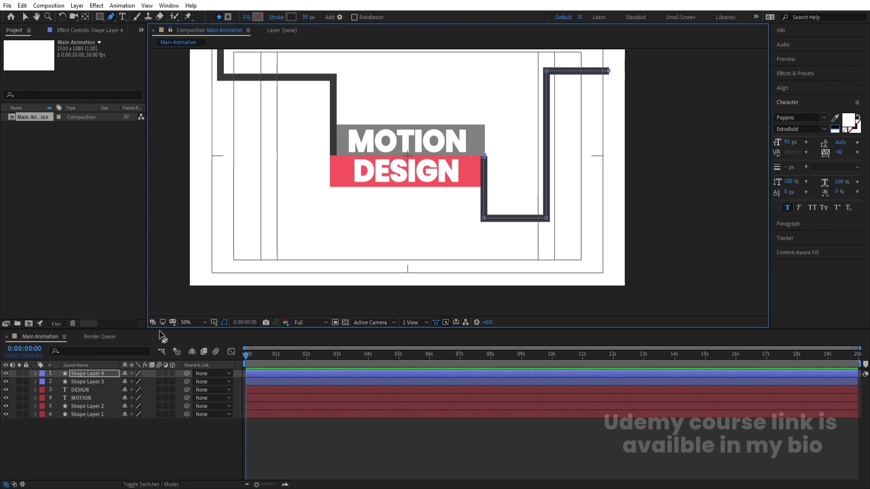
Make the new line's stroke red FF0000 and nudge it two steps left
{"action": "left_click", "coordinate": [291, 18]}
{"action": "left_click", "coordinate": [268, 186]}
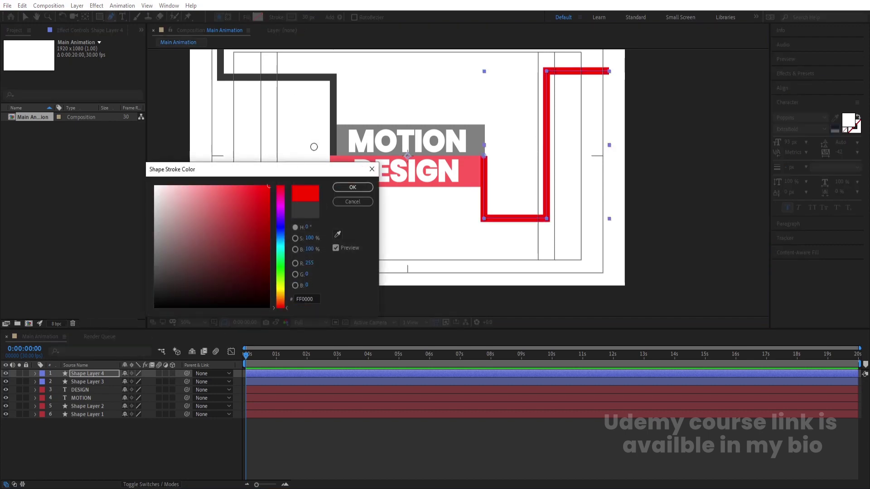
{"action": "left_click", "coordinate": [352, 187]}
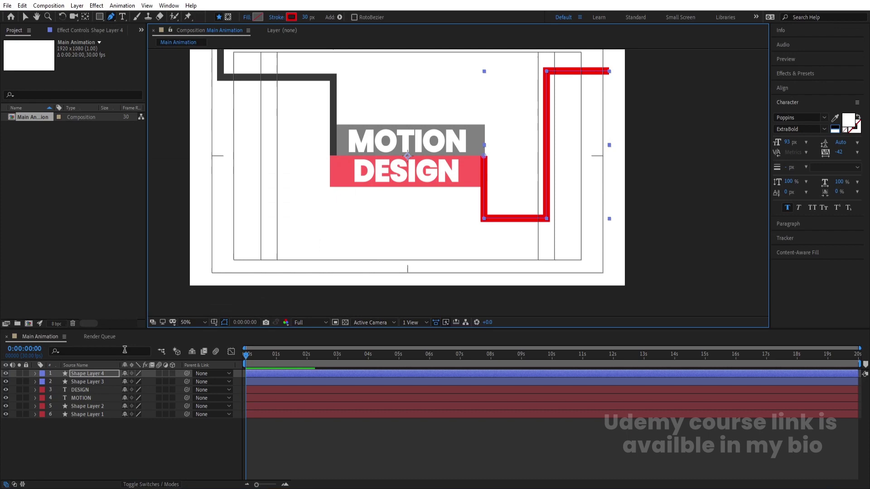
{"action": "left_click", "coordinate": [89, 373]}
{"action": "scroll", "coordinate": [464, 156], "scroll_direction": "up", "scroll_amount": 2}
{"action": "key", "text": "Left"}
{"action": "key", "text": "Left"}
{"action": "key", "text": "Left"}
{"action": "key", "text": "Left"}
{"action": "key", "text": "Left"}
{"action": "key", "text": "Left"}
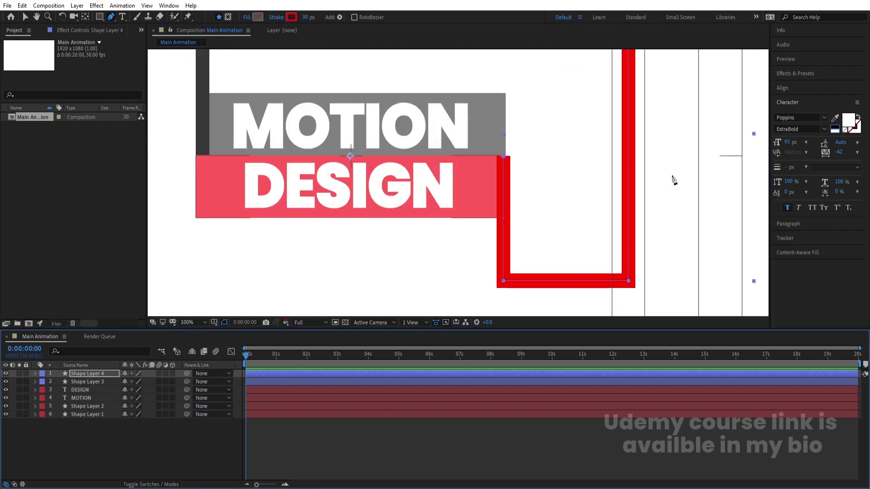
{"action": "key", "text": "Left"}
{"action": "key", "text": "Left"}
{"action": "key", "text": "Left"}
{"action": "key", "text": "Left"}
{"action": "key", "text": "Left"}
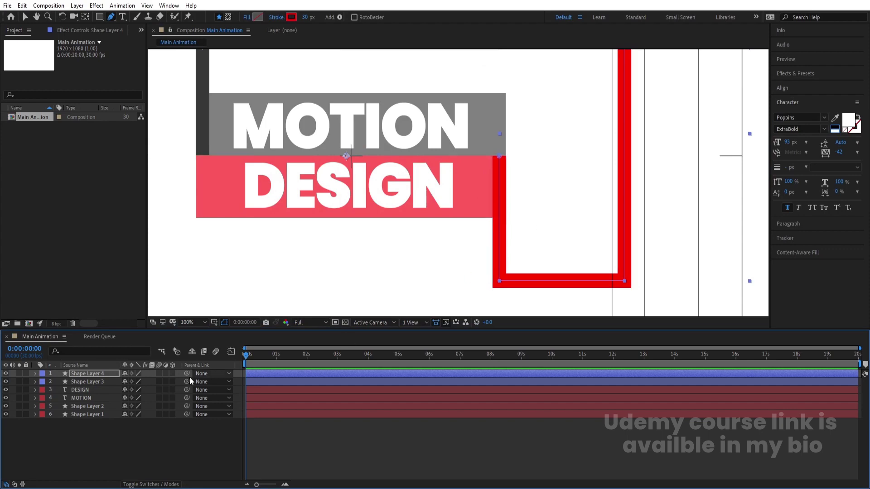
{"action": "left_click", "coordinate": [119, 437]}
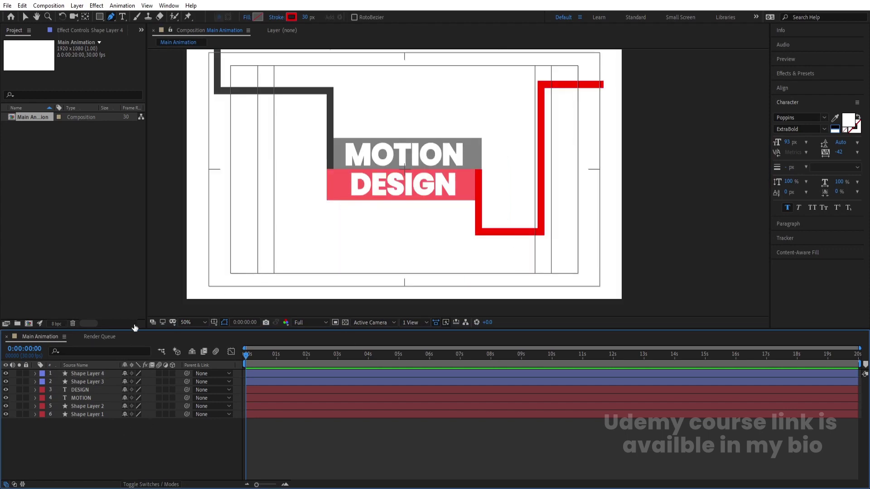
Fit the view and restore both title bars to 100% opacity
{"action": "left_click", "coordinate": [196, 320]}
{"action": "left_click", "coordinate": [194, 153]}
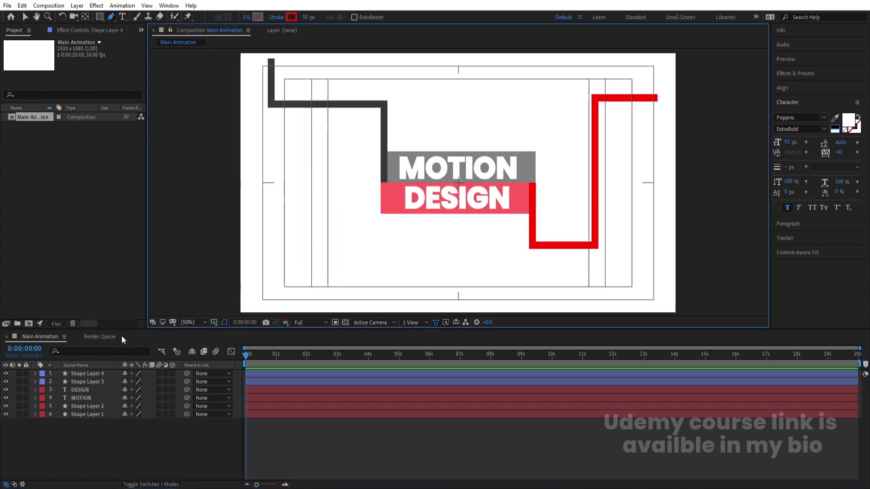
{"action": "left_click", "coordinate": [81, 407]}
{"action": "left_click", "coordinate": [85, 415], "text": "shift"}
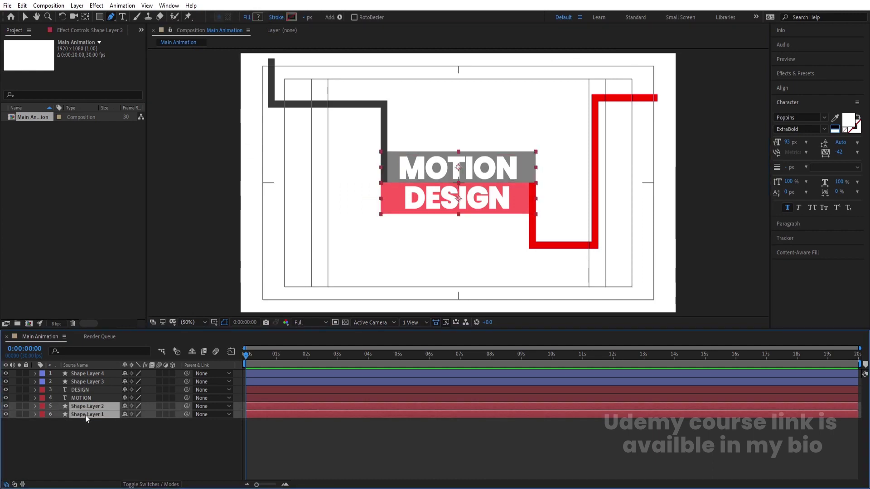
{"action": "key", "text": "t"}
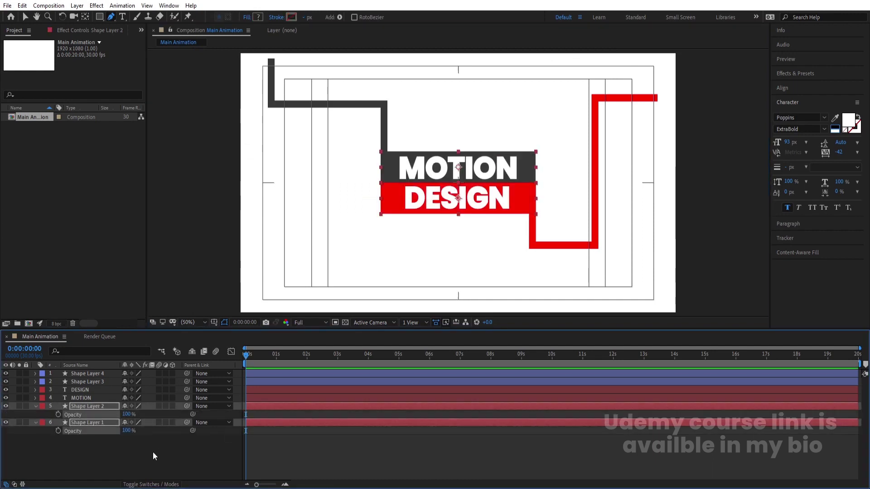
{"action": "left_click", "coordinate": [153, 452]}
Centre the anchor points of the dark stepped line and the red line on their shapes
{"action": "key", "text": "t"}
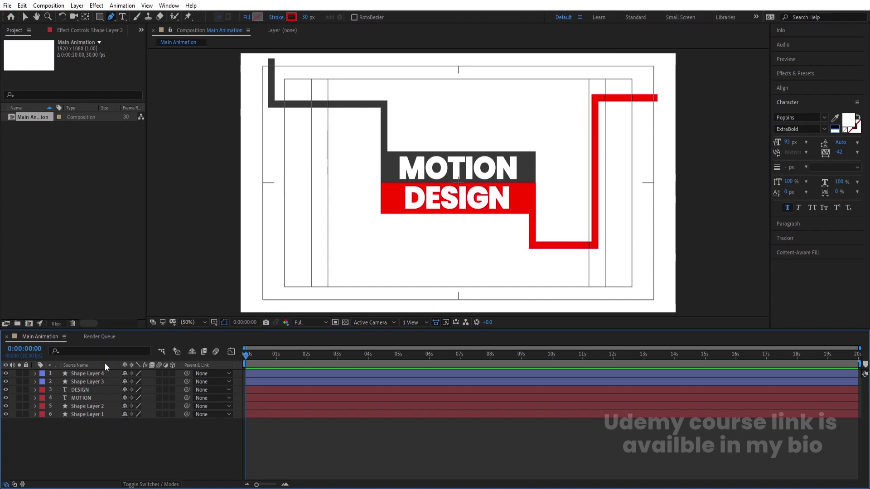
{"action": "left_click", "coordinate": [87, 380]}
{"action": "left_click", "coordinate": [80, 374], "text": "shift"}
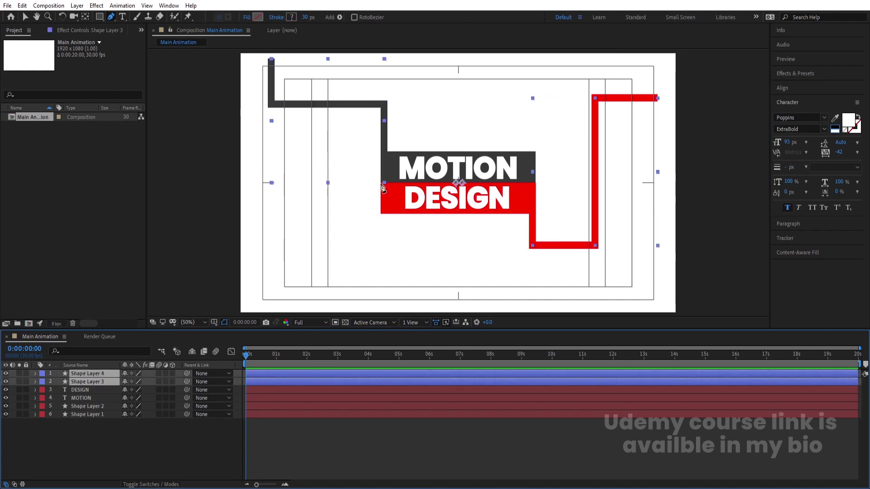
{"action": "key", "text": "ctrl+alt+Home"}
{"action": "left_click", "coordinate": [83, 435]}
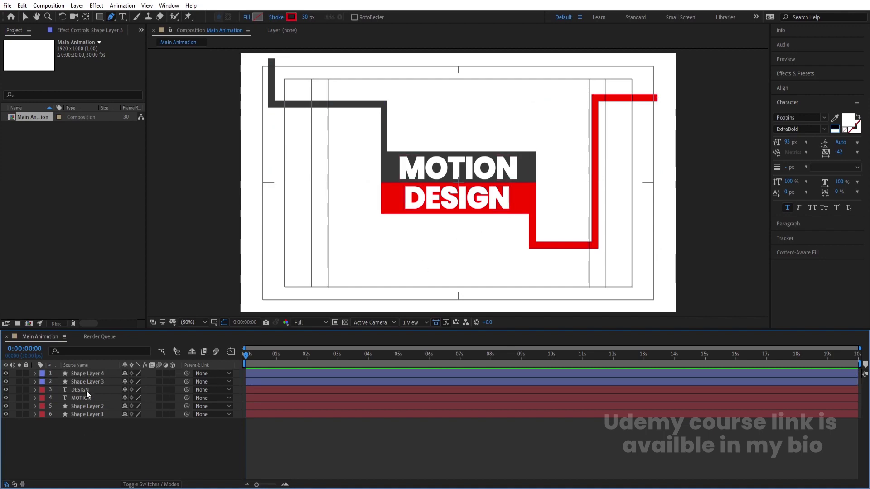
{"action": "left_click", "coordinate": [82, 376]}
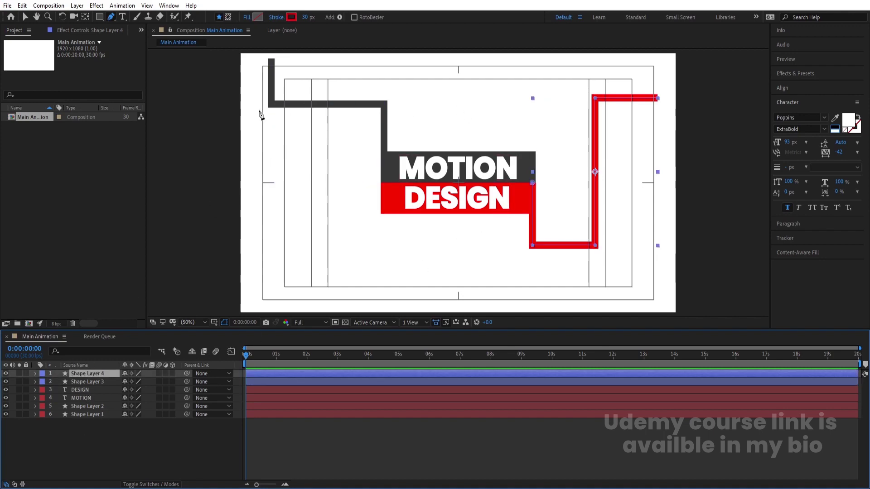
{"action": "key", "text": "v"}
{"action": "key", "text": "ctrl+Down"}
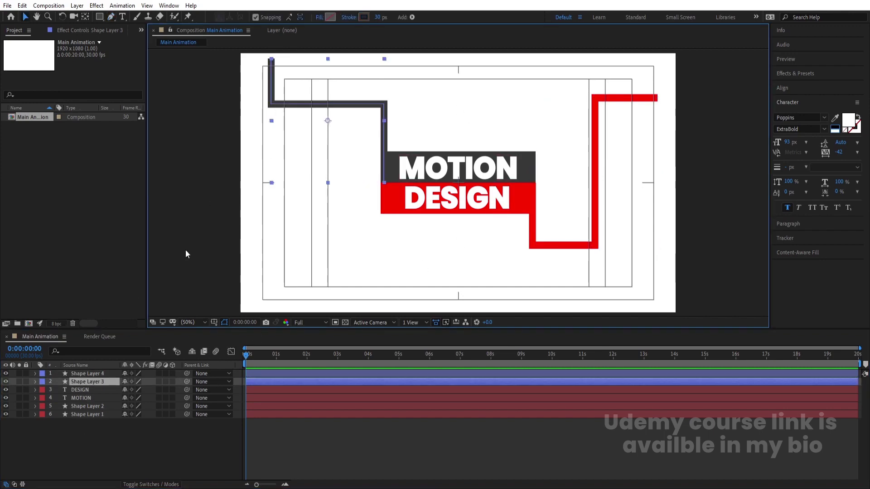
Add Trim Paths to the dark stepped line (Shape Layer 3) and test trimming its end
{"action": "left_click", "coordinate": [35, 382]}
{"action": "left_click", "coordinate": [177, 390]}
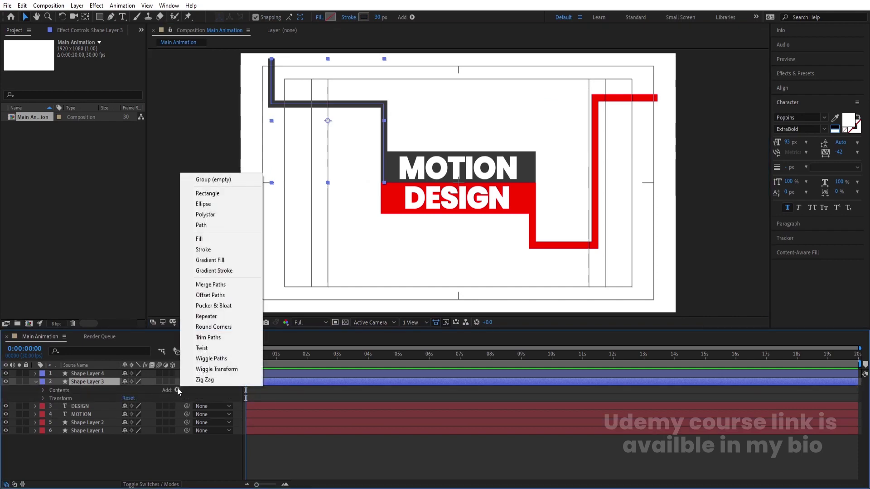
{"action": "left_click", "coordinate": [201, 338]}
{"action": "left_click", "coordinate": [51, 406]}
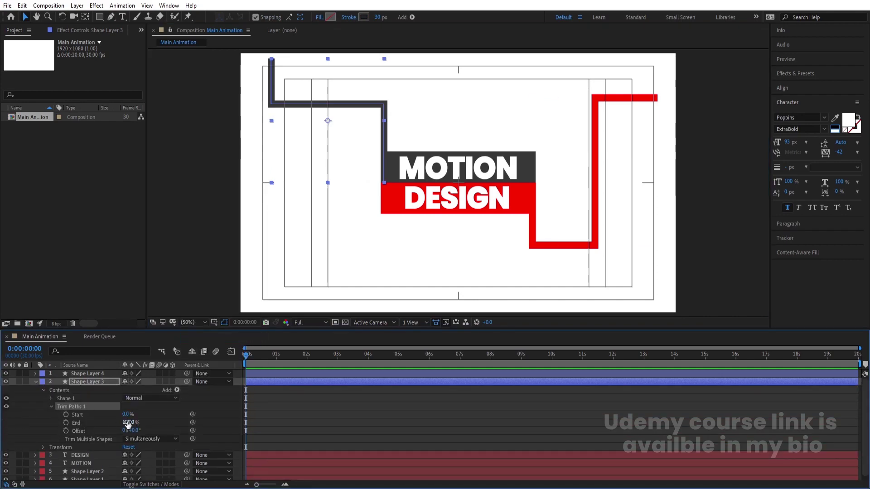
{"action": "left_click_drag", "start_coordinate": [128, 423], "coordinate": [185, 415]}
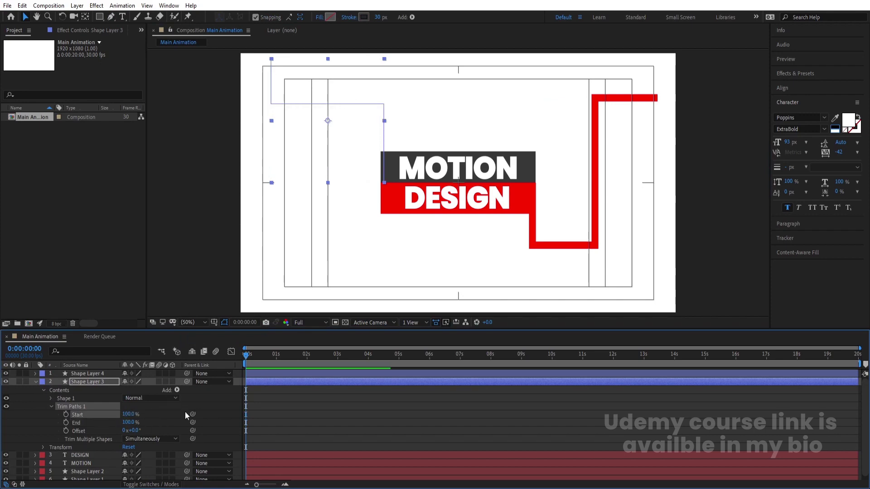
Keyframe Trim Start to 0% at one second and Trim End to 0% two frames later
{"action": "key", "text": "equal"}
{"action": "key", "text": "equal"}
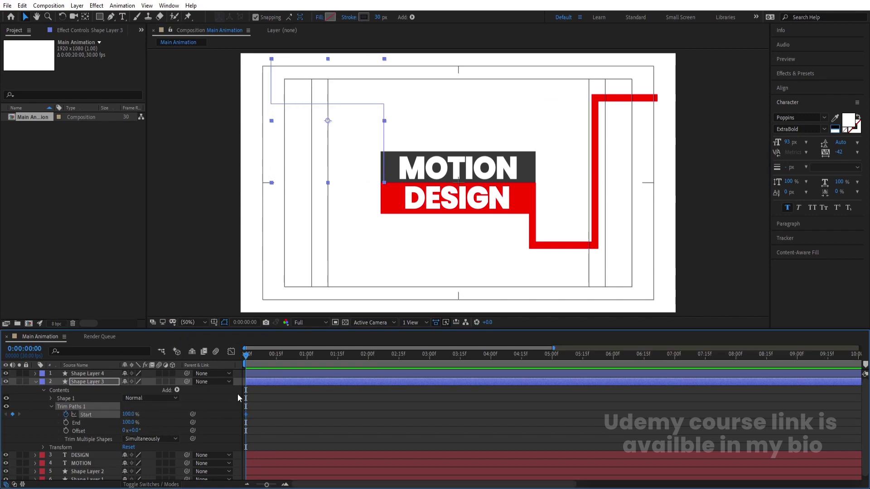
{"action": "left_click", "coordinate": [368, 356]}
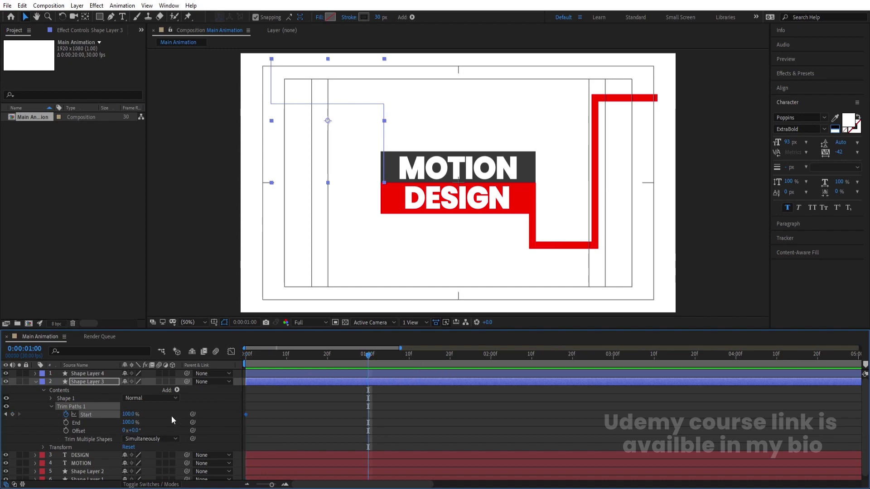
{"action": "left_click_drag", "start_coordinate": [134, 416], "coordinate": [91, 416]}
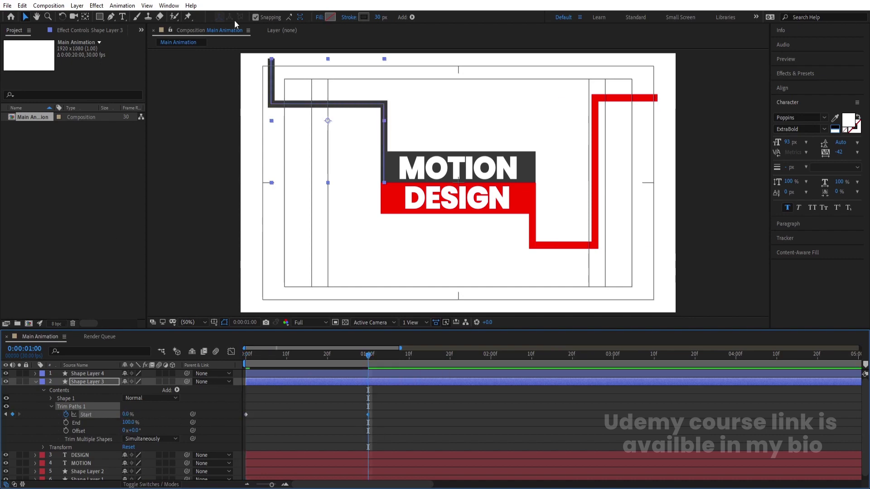
{"action": "left_click_drag", "start_coordinate": [252, 352], "coordinate": [204, 357]}
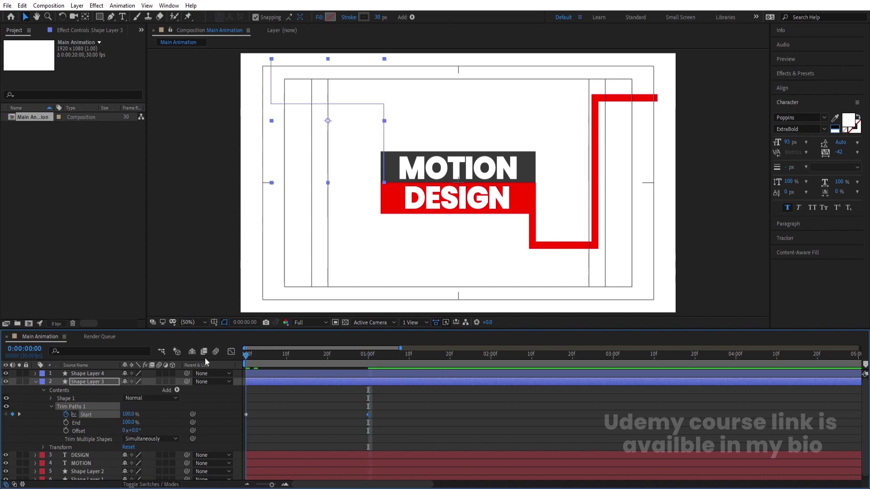
{"action": "left_click", "coordinate": [270, 403]}
{"action": "key", "text": "Page_Down"}
{"action": "key", "text": "Page_Down"}
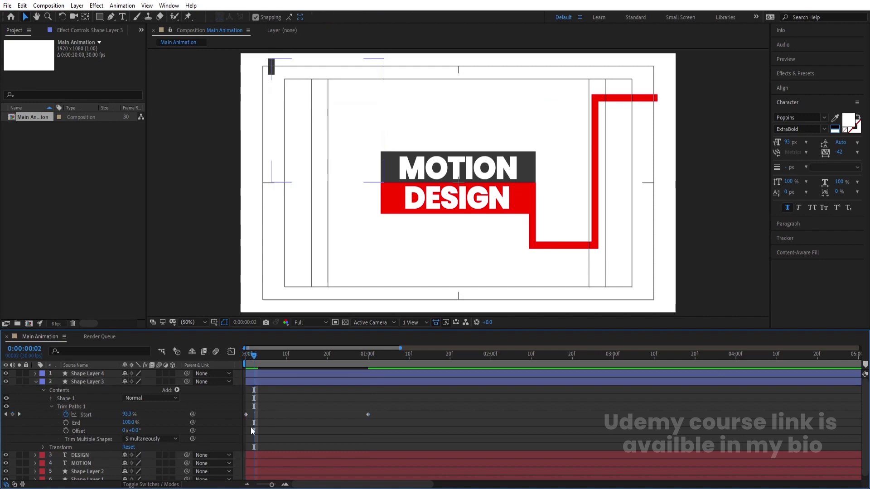
{"action": "left_click", "coordinate": [66, 425]}
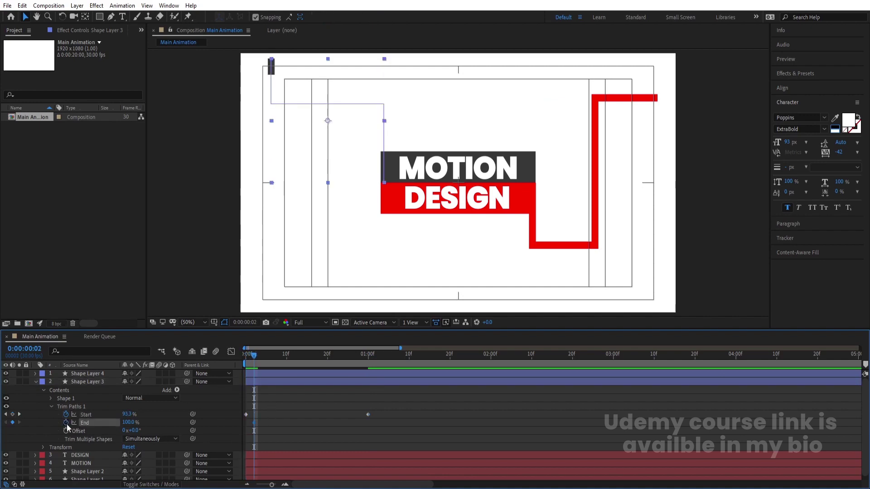
{"action": "left_click", "coordinate": [367, 356]}
{"action": "key", "text": "Page_Down"}
{"action": "key", "text": "Page_Down"}
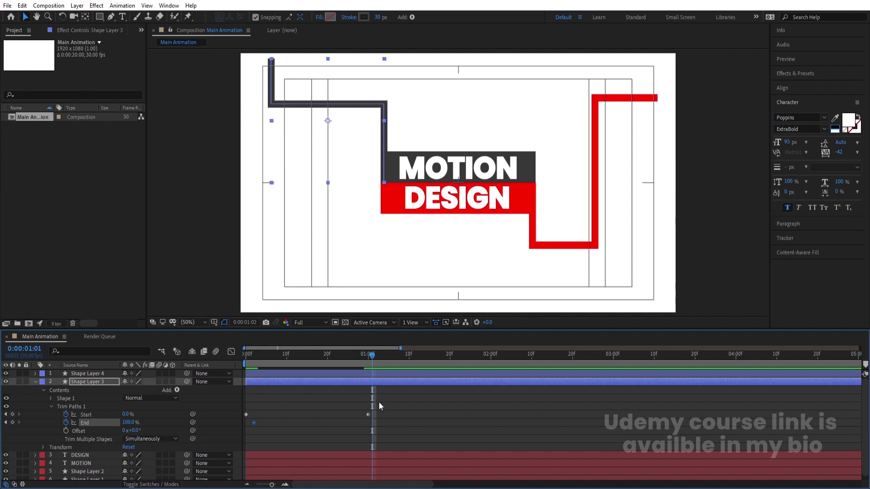
{"action": "left_click_drag", "start_coordinate": [128, 422], "coordinate": [68, 426]}
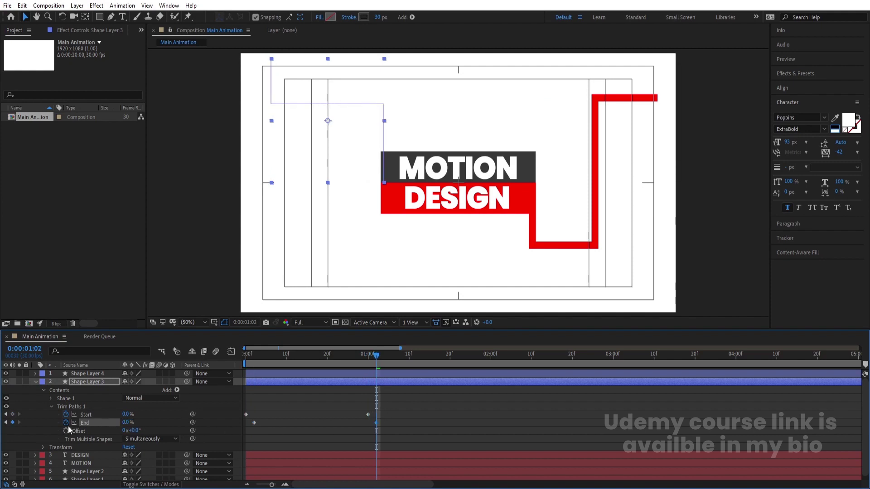
Easy Ease all four trim keyframes, preview, and shift both End keyframes a few frames later
{"action": "left_click_drag", "start_coordinate": [401, 442], "coordinate": [181, 380]}
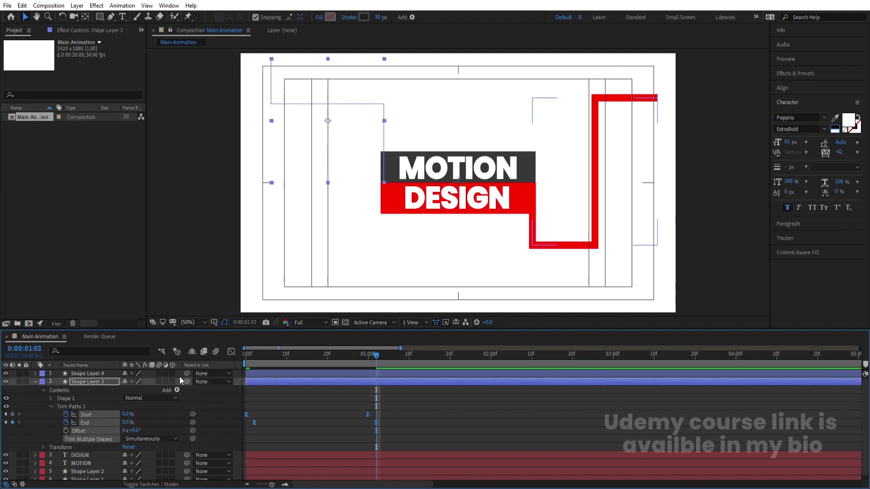
{"action": "key", "text": "F9"}
{"action": "key", "text": "Home"}
{"action": "key", "text": "space"}
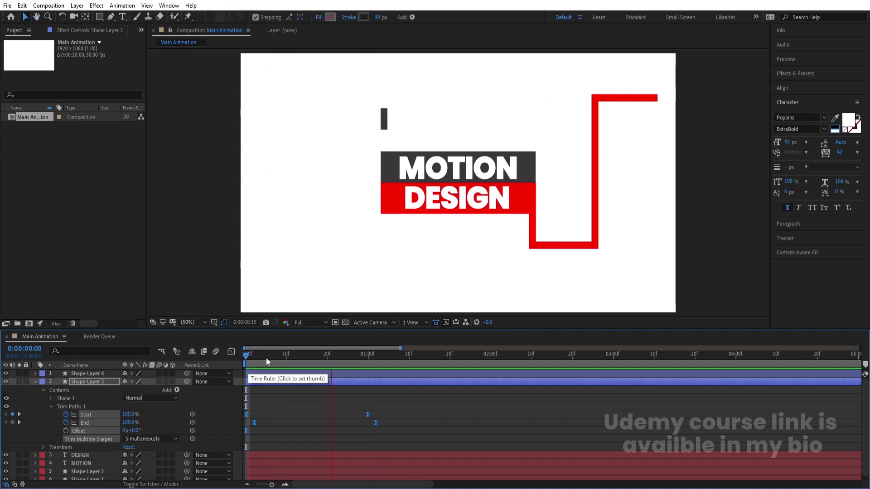
{"action": "left_click", "coordinate": [409, 404]}
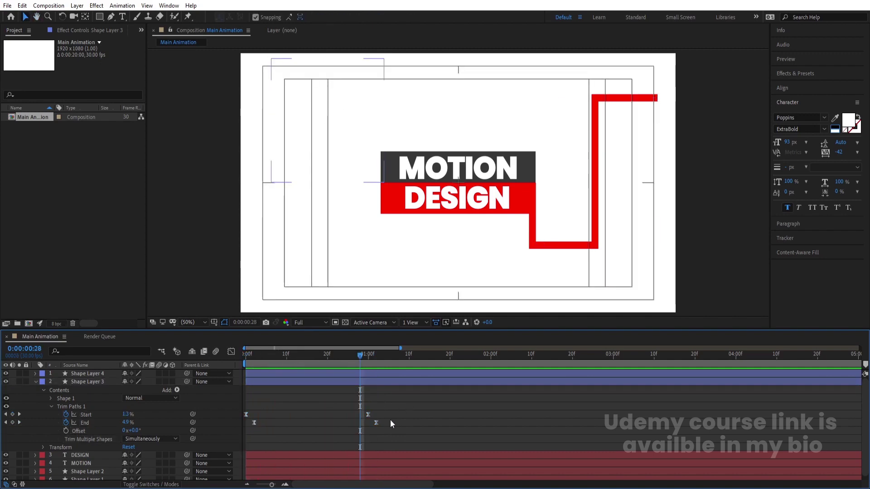
{"action": "mouse_move", "coordinate": [380, 427]}
{"action": "left_mouse_down"}
{"action": "mouse_move", "coordinate": [238, 428]}
{"action": "mouse_move", "coordinate": [262, 425]}
{"action": "left_mouse_up"}
{"action": "key", "text": "Home"}
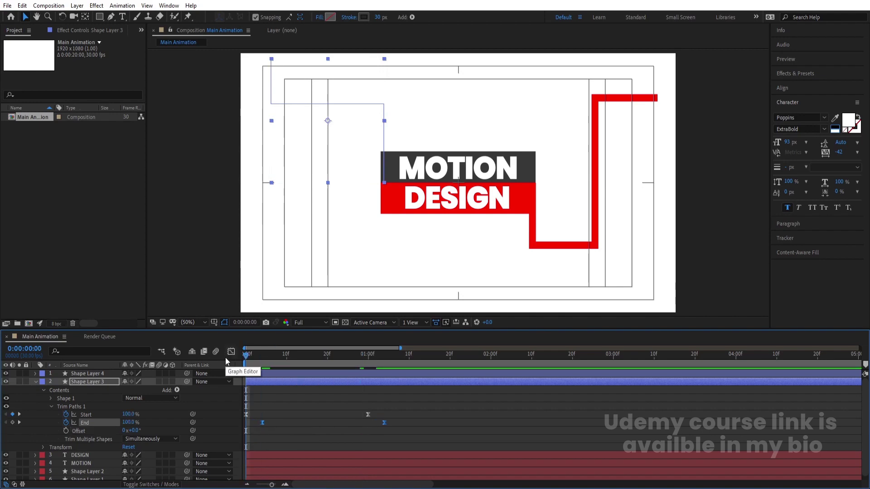
Pull the speed-graph influence handles on the dark line's Start and End keyframes for a sharp ease, then preview
{"action": "left_click_drag", "start_coordinate": [269, 361], "coordinate": [351, 360]}
{"action": "left_click_drag", "start_coordinate": [419, 437], "coordinate": [226, 394]}
{"action": "left_click", "coordinate": [231, 353]}
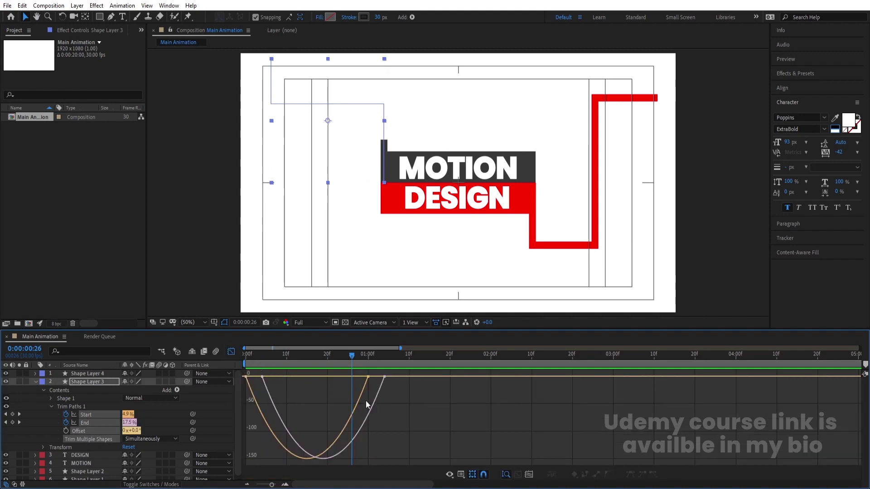
{"action": "left_click_drag", "start_coordinate": [411, 416], "coordinate": [222, 345]}
{"action": "right_click", "coordinate": [315, 401]}
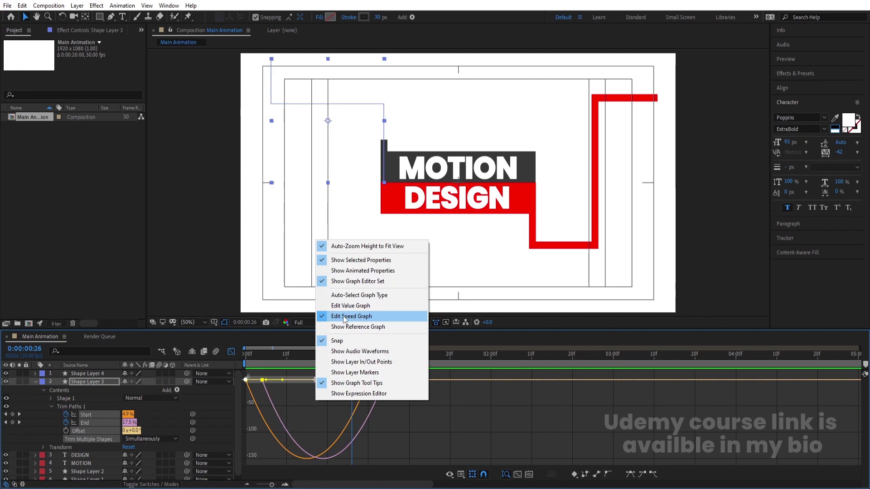
{"action": "key", "text": "Escape"}
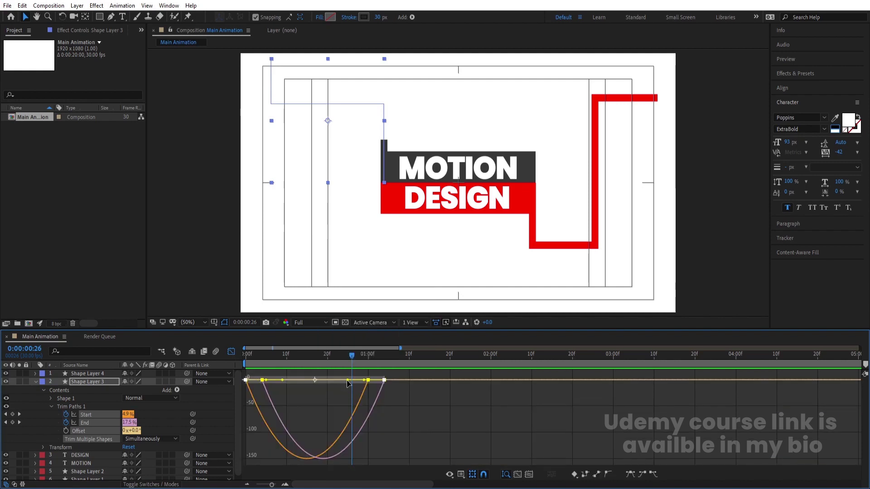
{"action": "left_click_drag", "start_coordinate": [347, 381], "coordinate": [236, 355]}
{"action": "key", "text": "shift+F3"}
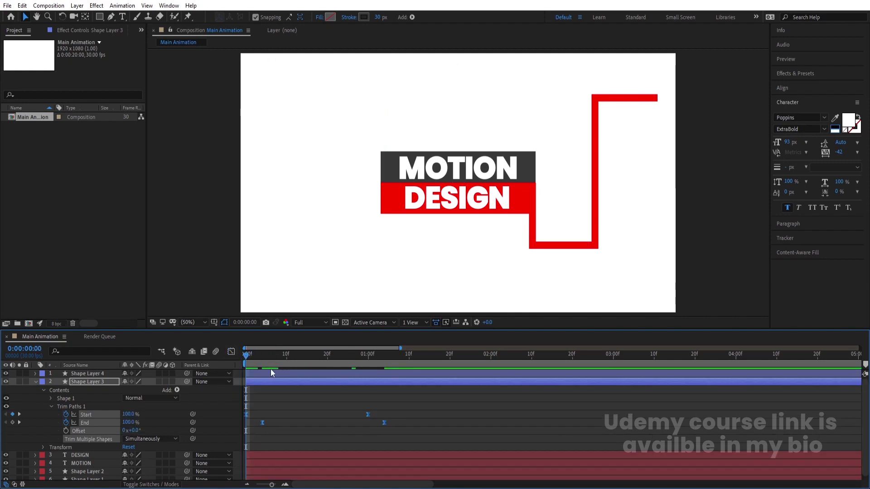
{"action": "key", "text": "space"}
{"action": "key", "text": "space"}
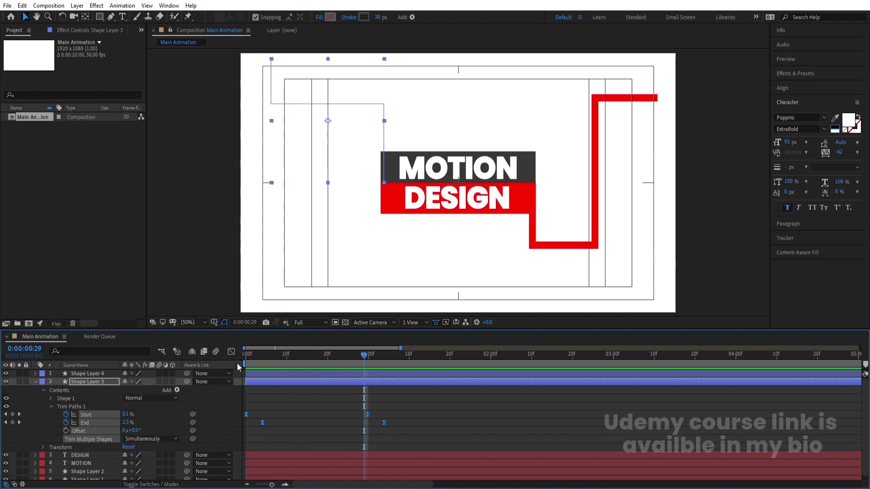
Add Trim Paths to the red line's layer, Shape Layer 4
{"action": "key", "text": "Home"}
{"action": "left_click", "coordinate": [36, 381]}
{"action": "left_click", "coordinate": [75, 374]}
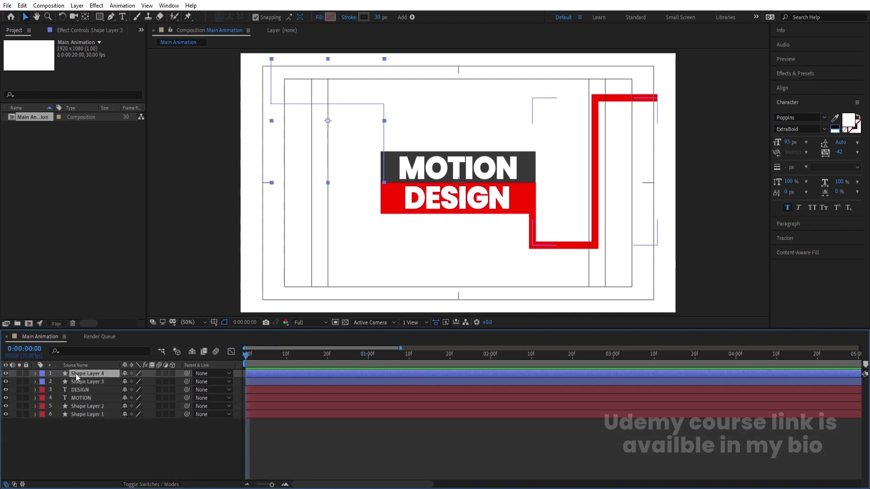
{"action": "left_click", "coordinate": [35, 374]}
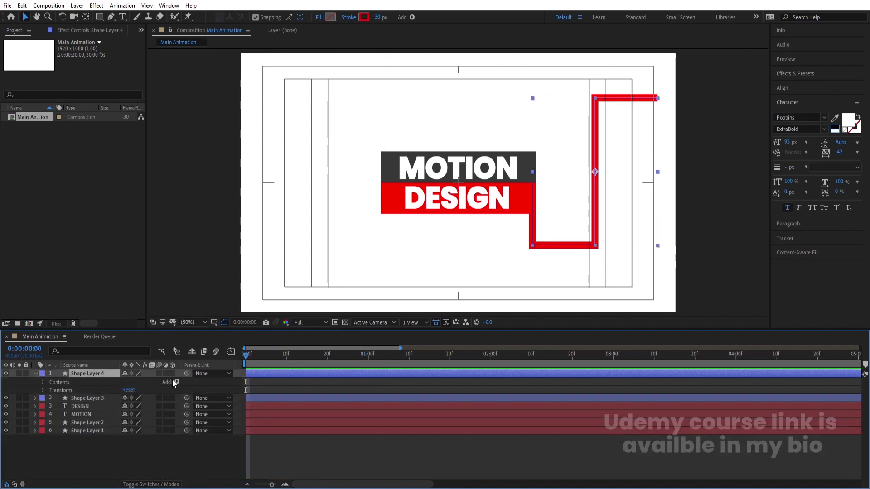
{"action": "left_click", "coordinate": [177, 382]}
{"action": "left_click", "coordinate": [203, 330]}
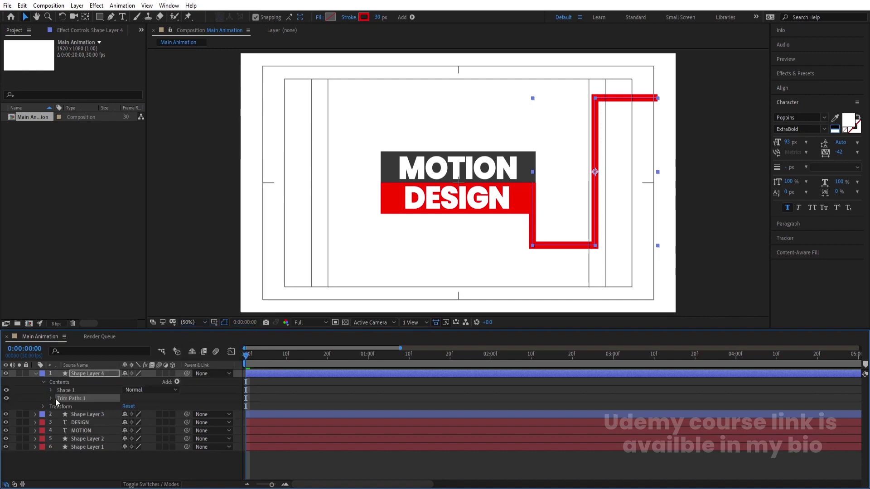
{"action": "left_click", "coordinate": [51, 399]}
{"action": "left_click_drag", "start_coordinate": [133, 416], "coordinate": [218, 404]}
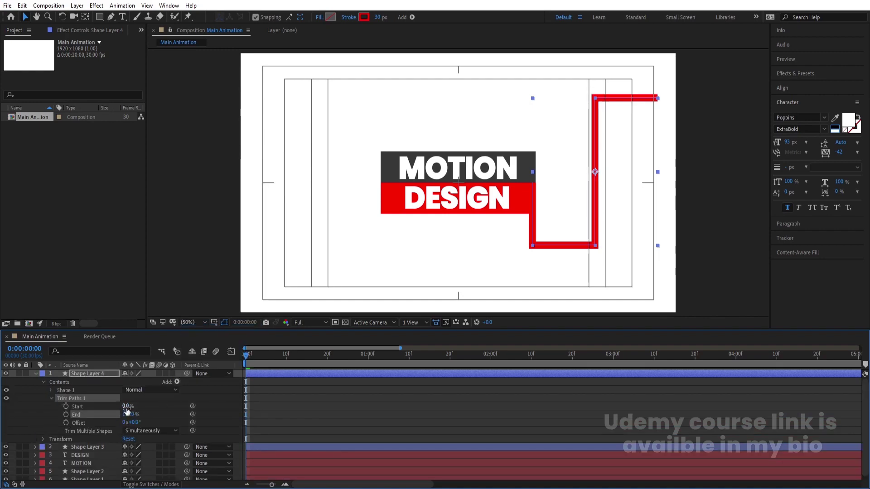
Keyframe Start from 100% to 0% at one second, and End from 100% near frame 1 to 0% at 1:02
{"action": "left_click_drag", "start_coordinate": [127, 407], "coordinate": [187, 397]}
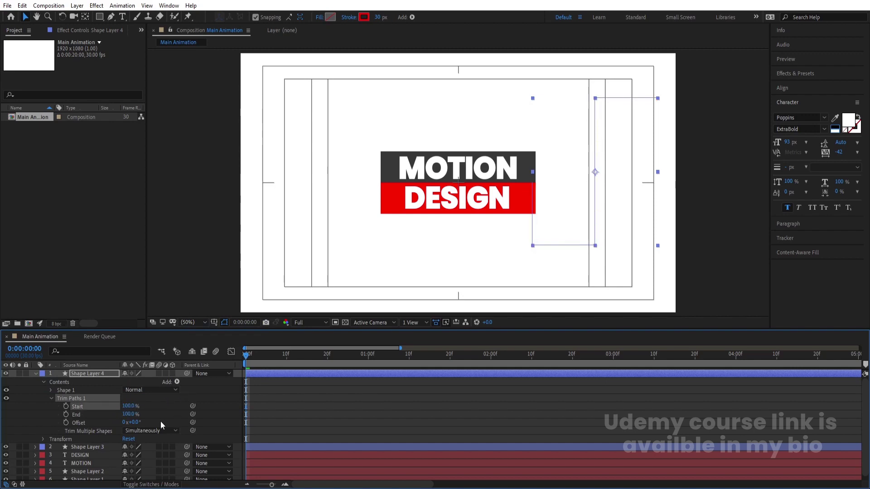
{"action": "left_click", "coordinate": [66, 407]}
{"action": "left_click", "coordinate": [368, 356]}
{"action": "left_click_drag", "start_coordinate": [129, 406], "coordinate": [34, 410]}
{"action": "left_click", "coordinate": [250, 356]}
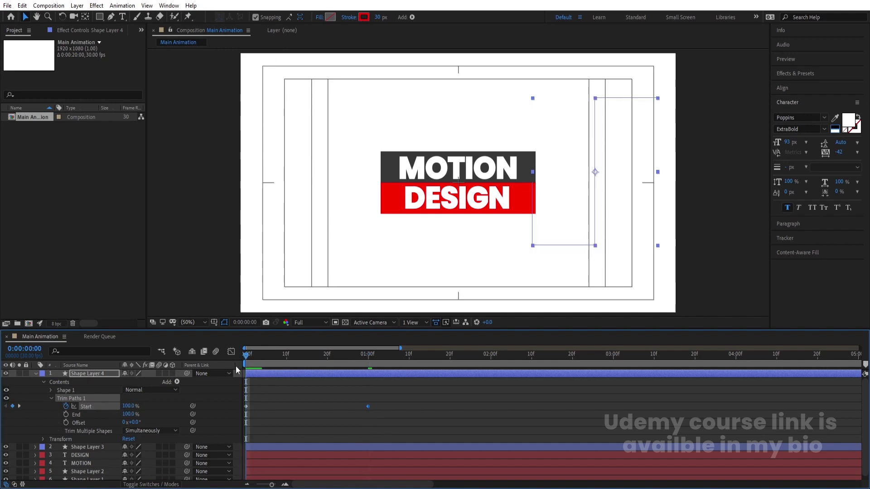
{"action": "left_click", "coordinate": [287, 401]}
{"action": "key", "text": "Page_Down"}
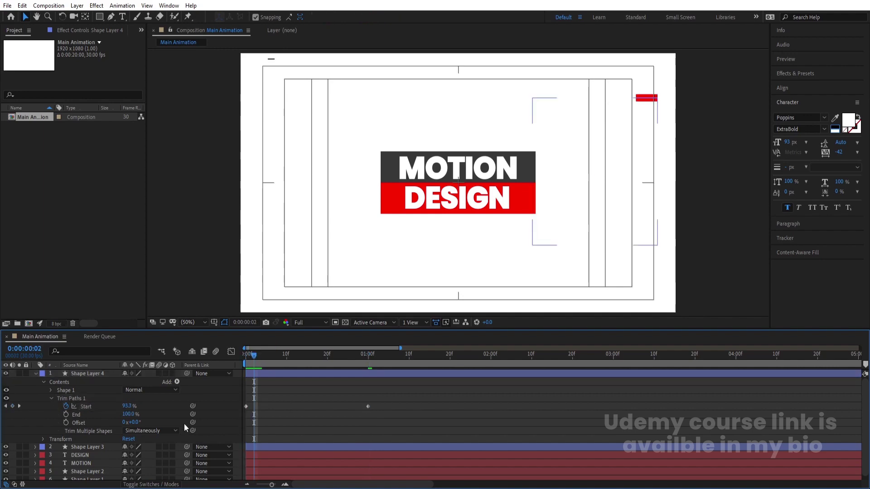
{"action": "left_click", "coordinate": [66, 414]}
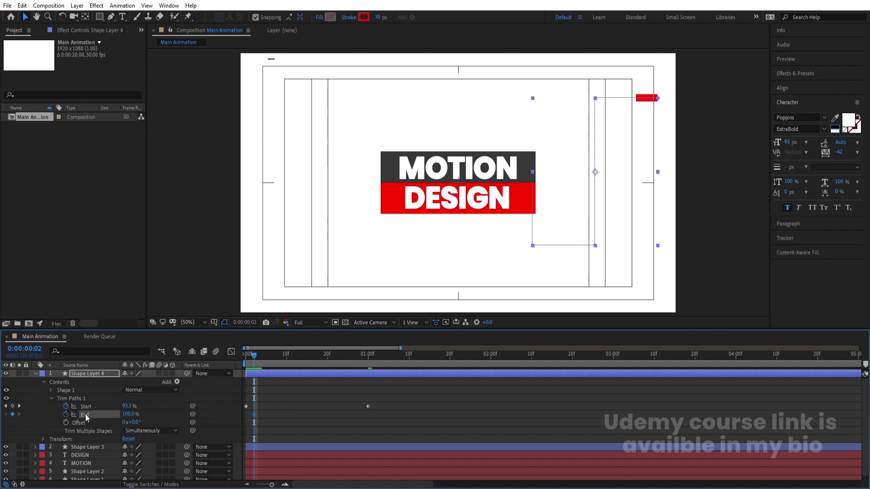
{"action": "left_click", "coordinate": [367, 360]}
{"action": "left_click_drag", "start_coordinate": [367, 360], "coordinate": [376, 370]}
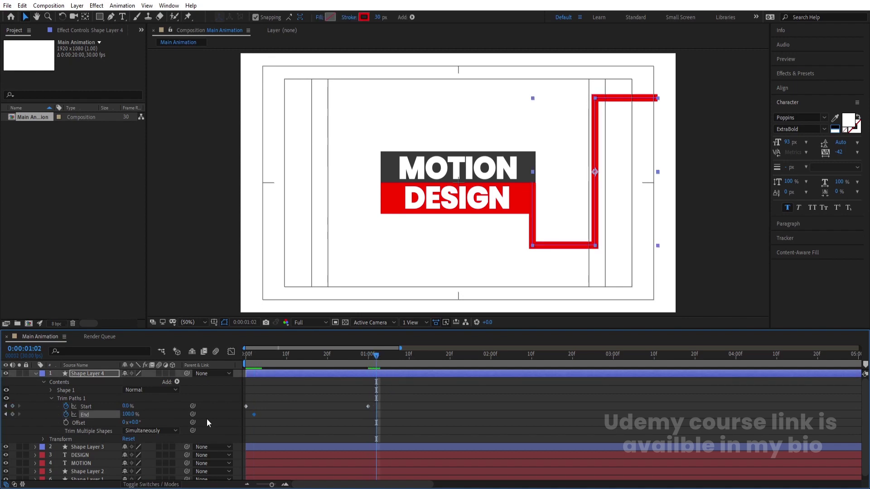
{"action": "left_click_drag", "start_coordinate": [131, 415], "coordinate": [90, 415]}
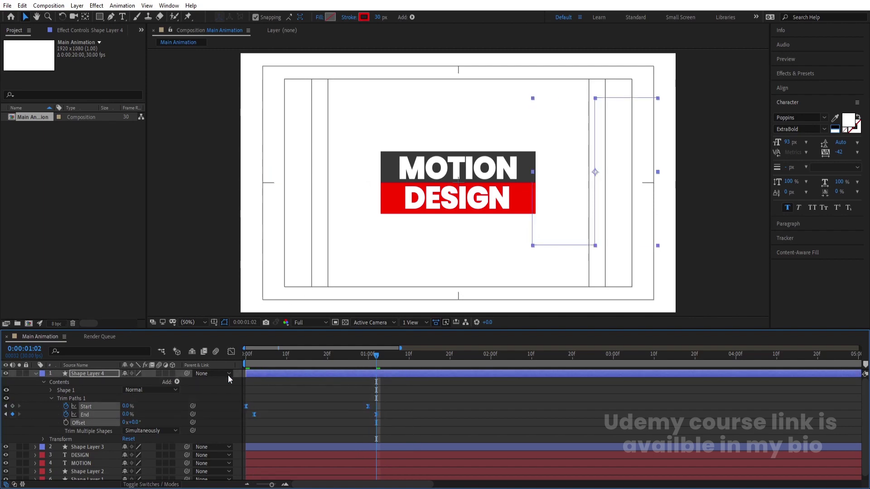
Pull the red line's speed-graph influence handle for a stronger trim ease
{"action": "left_click", "coordinate": [232, 352]}
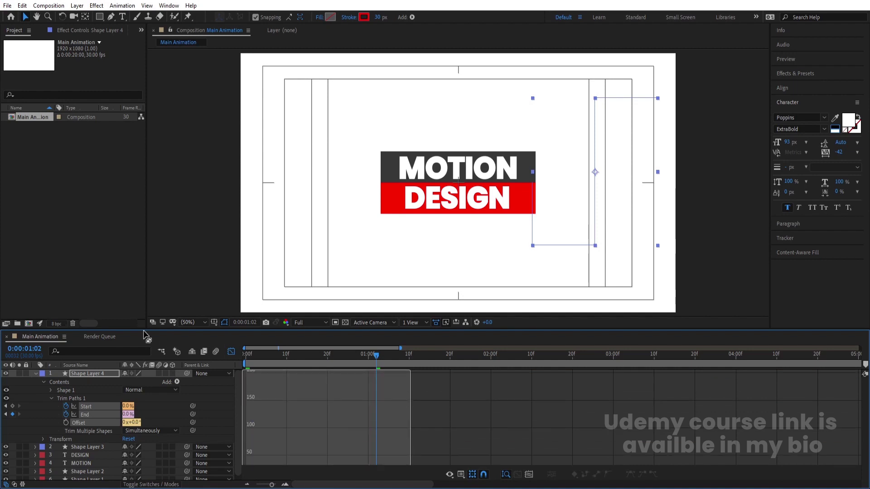
{"action": "left_click_drag", "start_coordinate": [347, 381], "coordinate": [286, 379]}
{"action": "left_click", "coordinate": [231, 352]}
{"action": "left_click", "coordinate": [300, 401]}
Slide Shape Layer 4's End keyframes to line up with Shape Layer 3's, and preview both lines
{"action": "left_click", "coordinate": [280, 374]}
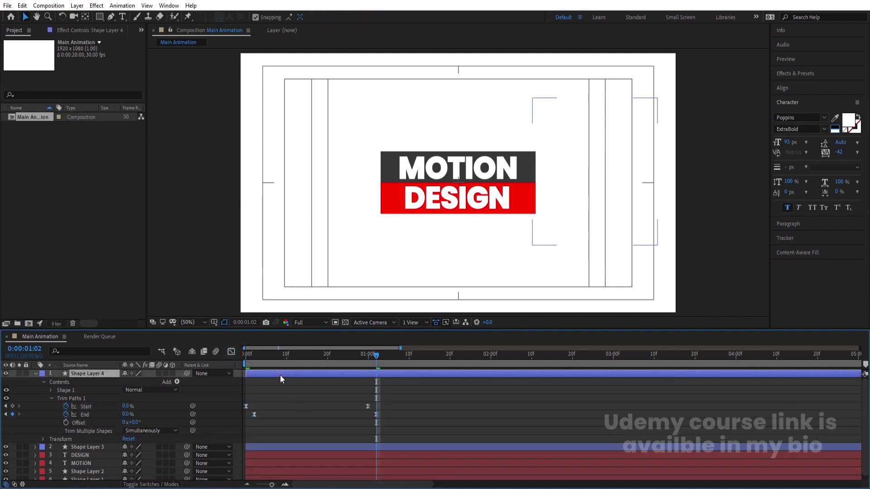
{"action": "key", "text": "u"}
{"action": "left_click", "coordinate": [271, 395]}
{"action": "key", "text": "u"}
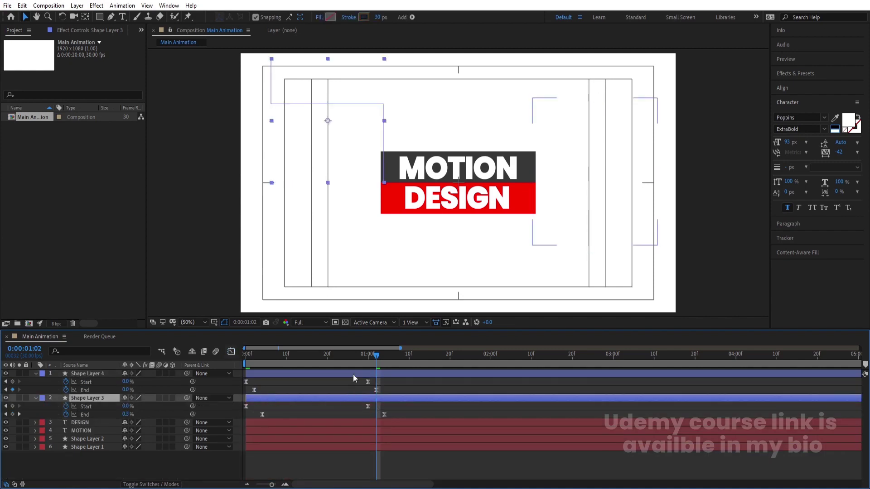
{"action": "left_click_drag", "start_coordinate": [358, 356], "coordinate": [247, 360]}
{"action": "key", "text": "shift+Page_Down"}
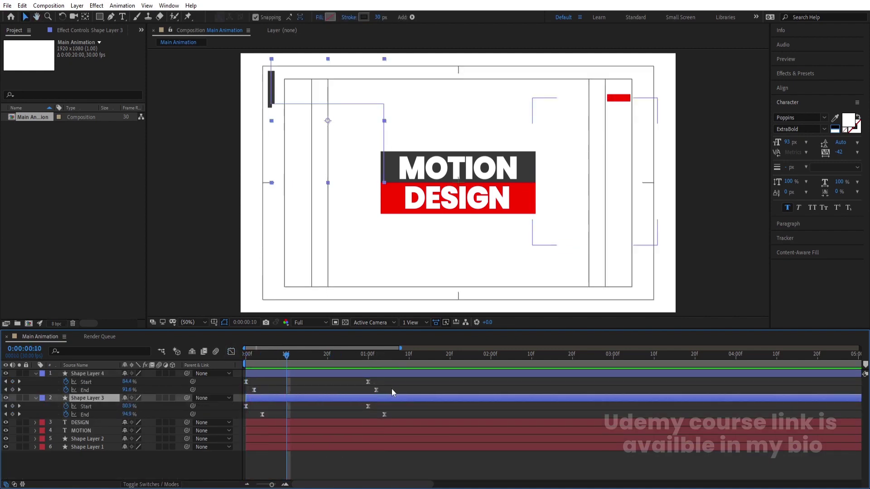
{"action": "left_click_drag", "start_coordinate": [393, 390], "coordinate": [262, 390]}
{"action": "key", "text": "space"}
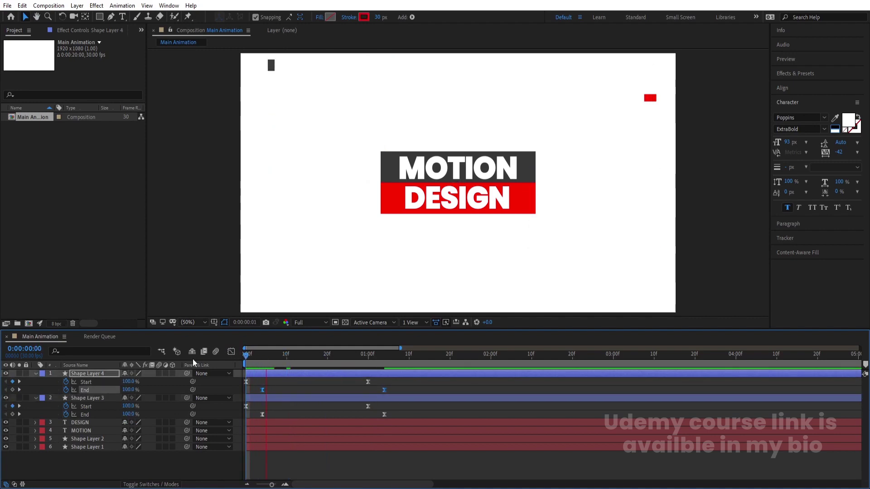
{"action": "key", "text": "space"}
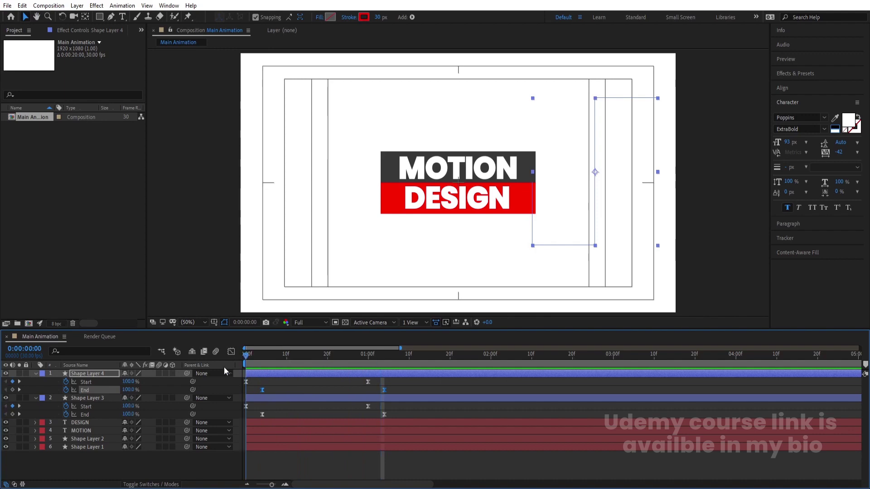
{"action": "left_click", "coordinate": [287, 379]}
Move the red DESIGN bar's anchor point to its right edge with the Pan Behind tool
{"action": "key", "text": "u"}
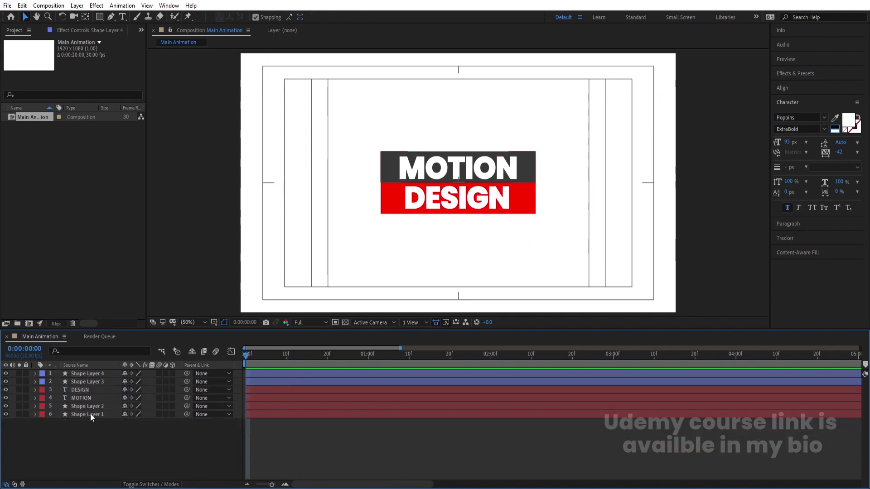
{"action": "left_click", "coordinate": [77, 406]}
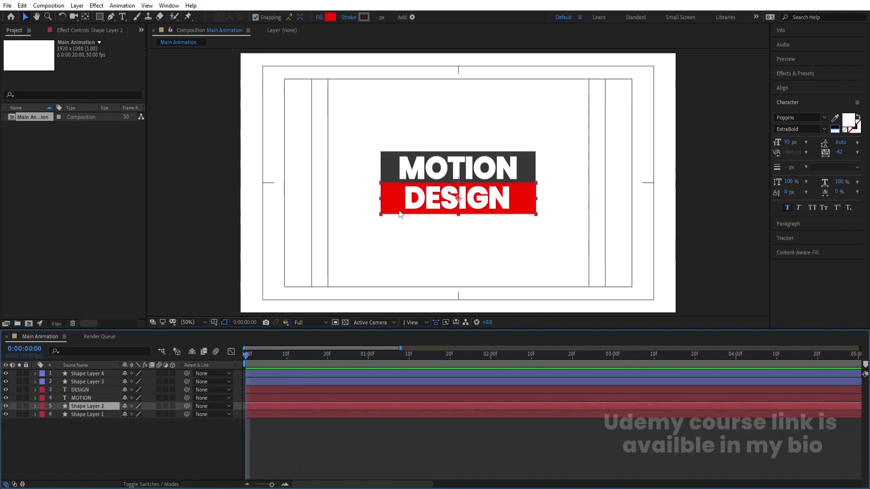
{"action": "left_click_drag", "start_coordinate": [272, 358], "coordinate": [323, 358]}
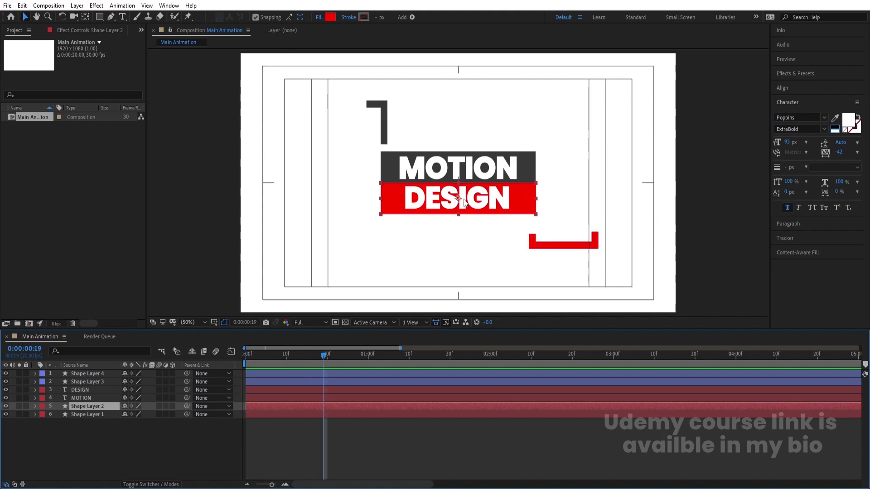
{"action": "key", "text": "y"}
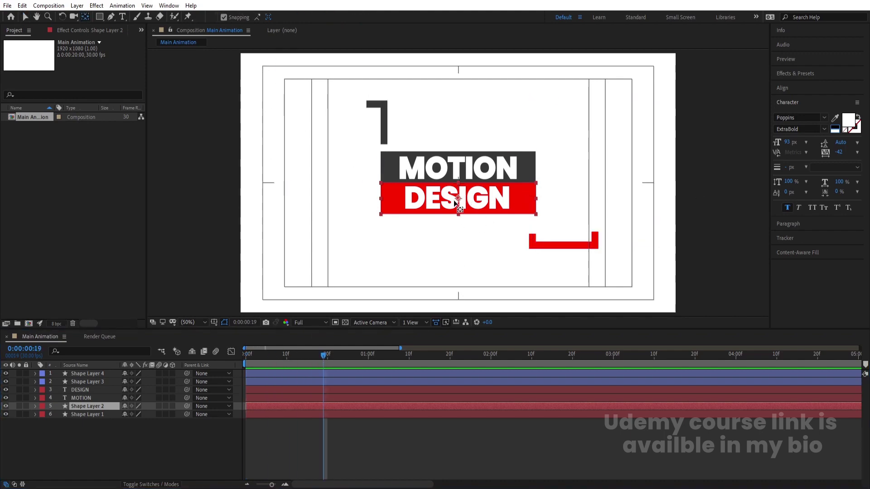
{"action": "left_click_drag", "start_coordinate": [454, 201], "coordinate": [494, 200]}
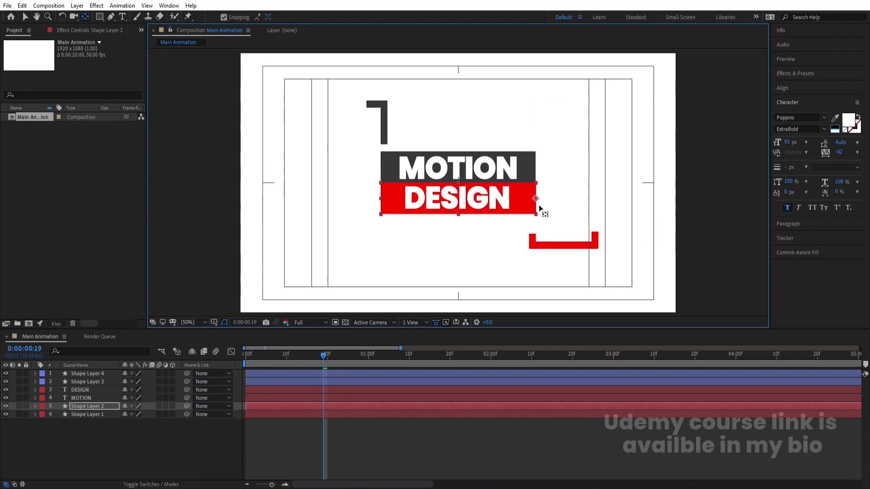
Move the dark MOTION bar's anchor point to its left edge
{"action": "left_click", "coordinate": [92, 415]}
{"action": "left_click_drag", "start_coordinate": [459, 167], "coordinate": [383, 169]}
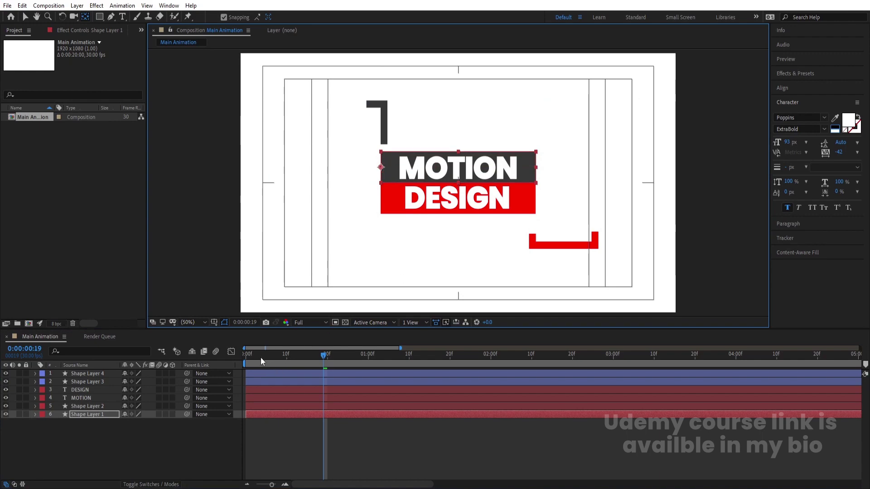
{"action": "left_click_drag", "start_coordinate": [260, 357], "coordinate": [146, 359]}
{"action": "left_click", "coordinate": [86, 408]}
{"action": "left_click", "coordinate": [85, 412], "text": "shift"}
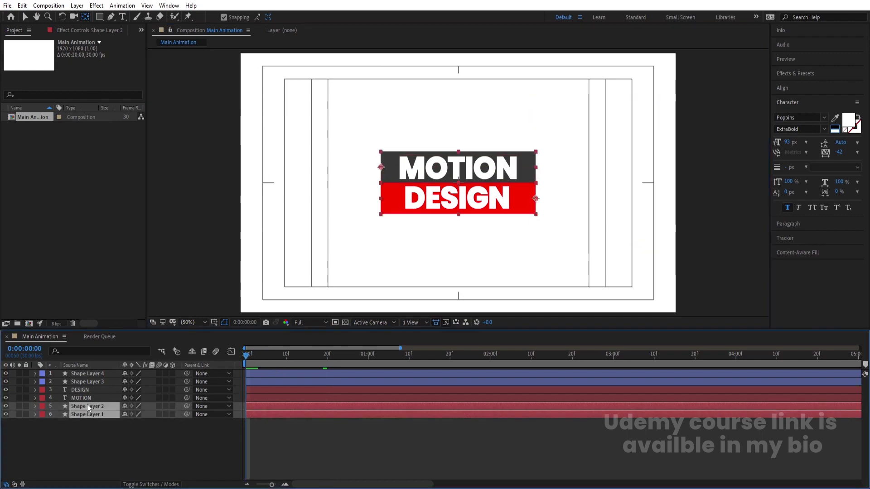
Start Scale keyframes at frame zero on both the black and red bars
{"action": "key", "text": "s"}
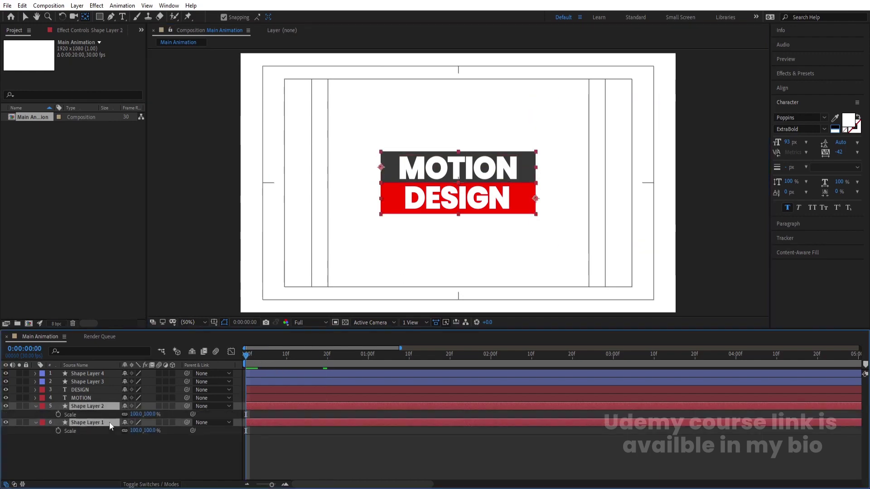
{"action": "left_click", "coordinate": [124, 412]}
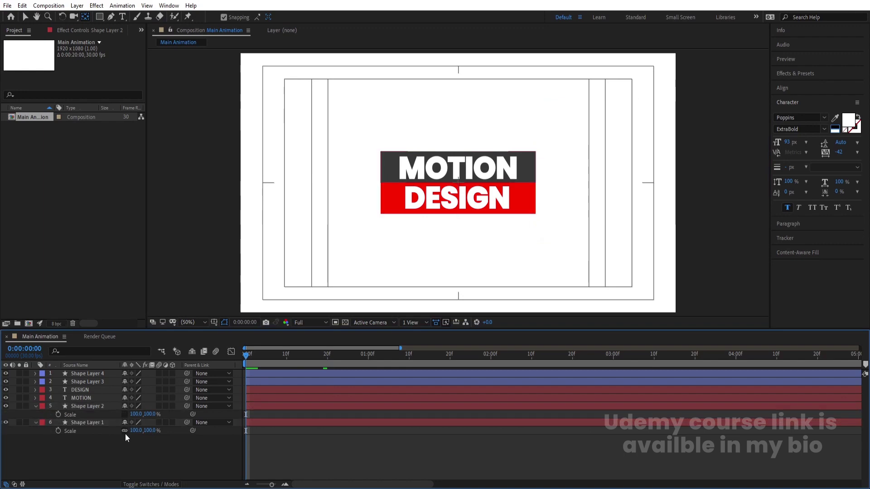
{"action": "left_click", "coordinate": [58, 431]}
{"action": "left_click", "coordinate": [58, 414]}
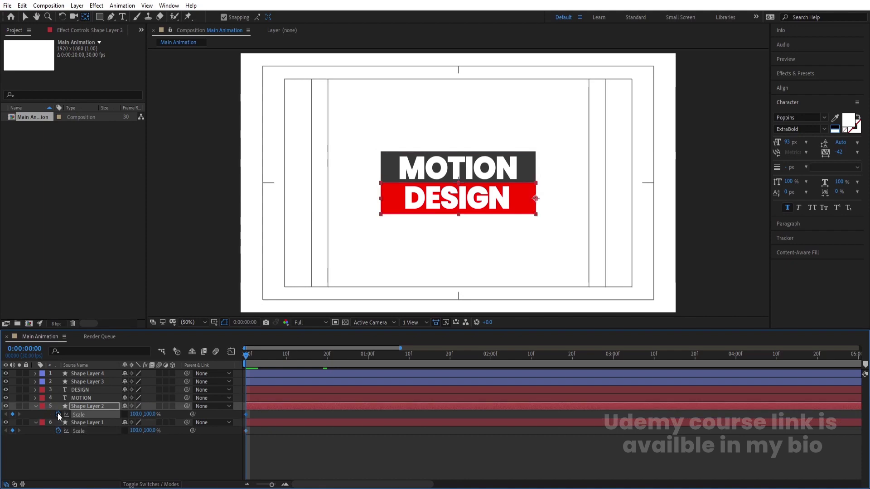
{"action": "left_click_drag", "start_coordinate": [299, 355], "coordinate": [369, 354]}
{"action": "key", "text": "Num_Lock"}
Keyframe both bars at 100% scale at one second and 0% scale at frame zero
{"action": "left_click", "coordinate": [70, 421]}
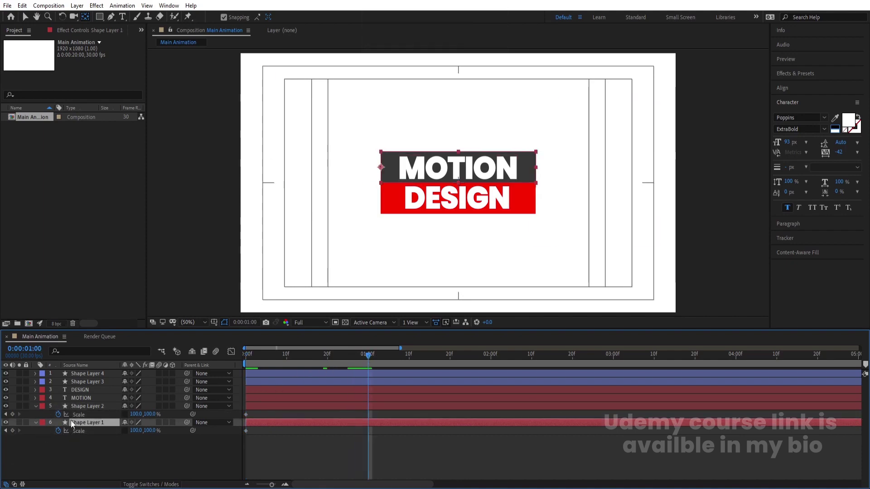
{"action": "left_click", "coordinate": [79, 406], "text": "shift"}
{"action": "left_click", "coordinate": [12, 414]}
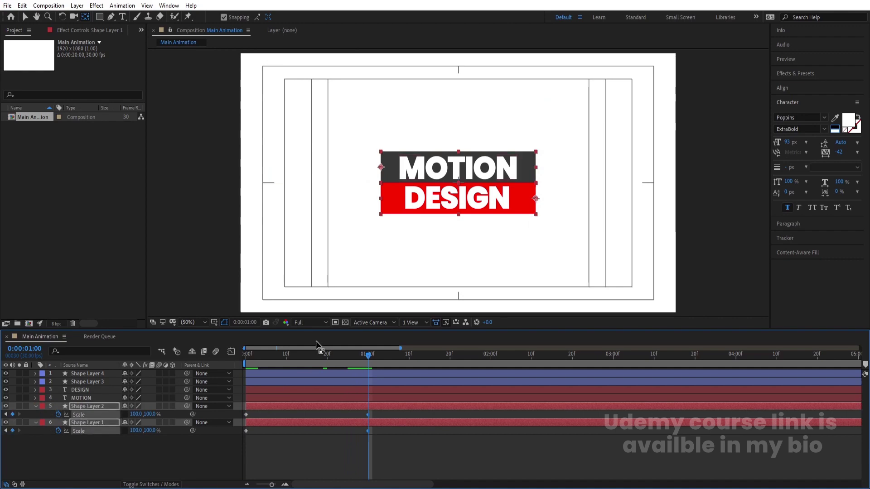
{"action": "left_click", "coordinate": [283, 354]}
{"action": "key", "text": "Home"}
{"action": "left_click", "coordinate": [134, 414]}
{"action": "type", "text": "0"}
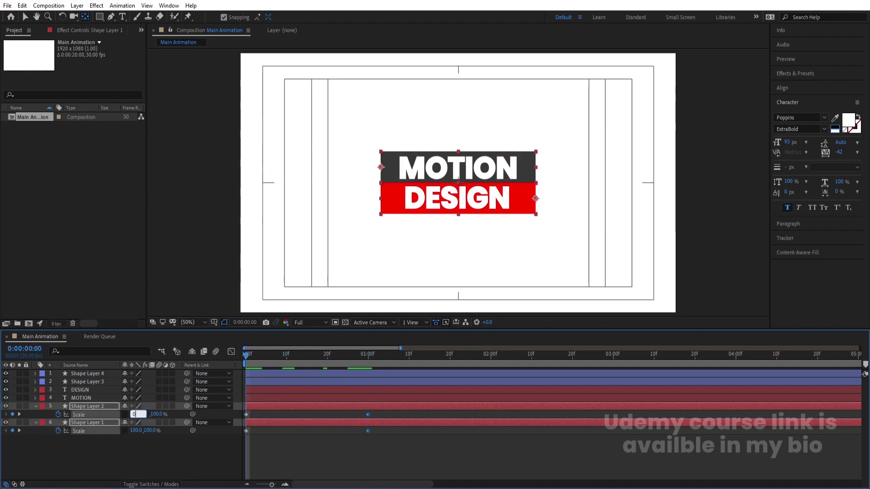
{"action": "key", "text": "Return"}
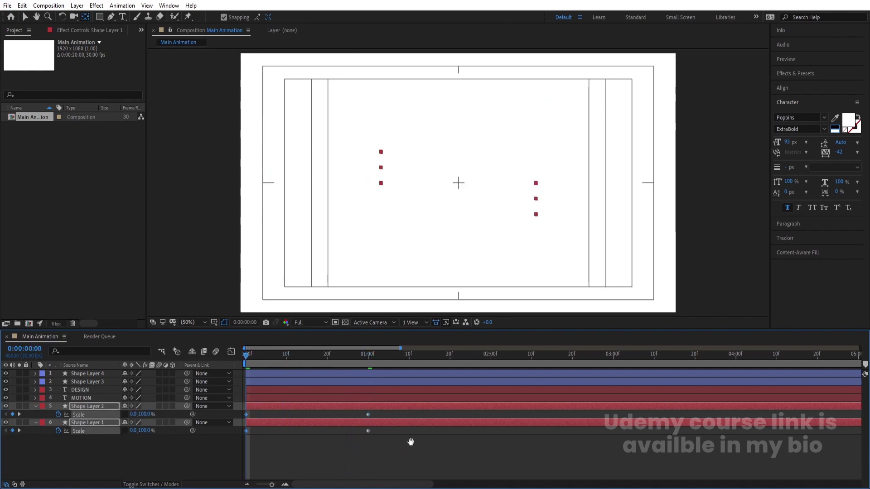
Preview the scale-in and apply Easy Ease to all four scale keyframes
{"action": "key", "text": "space"}
{"action": "key", "text": "space"}
{"action": "left_click_drag", "start_coordinate": [420, 452], "coordinate": [210, 377]}
{"action": "key", "text": "F9"}
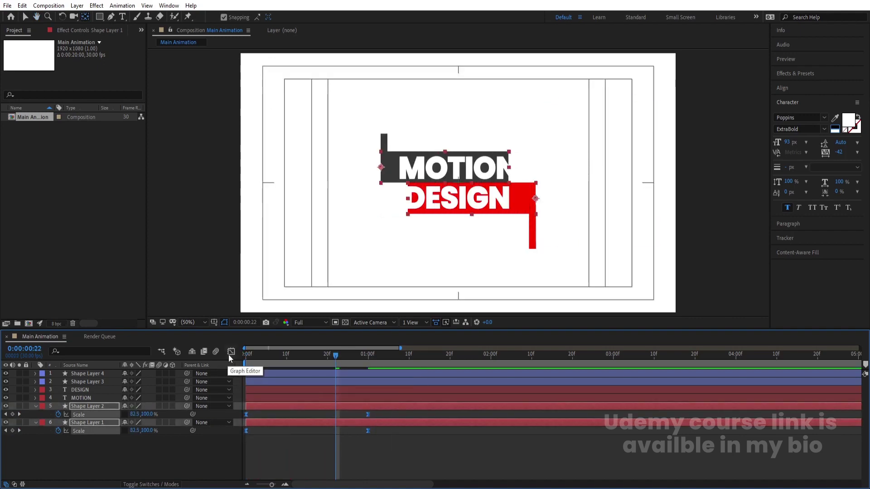
Reshape the bars' scale speed curves so they start fast and settle slowly
{"action": "left_click", "coordinate": [231, 352]}
{"action": "left_click_drag", "start_coordinate": [447, 413], "coordinate": [264, 458]}
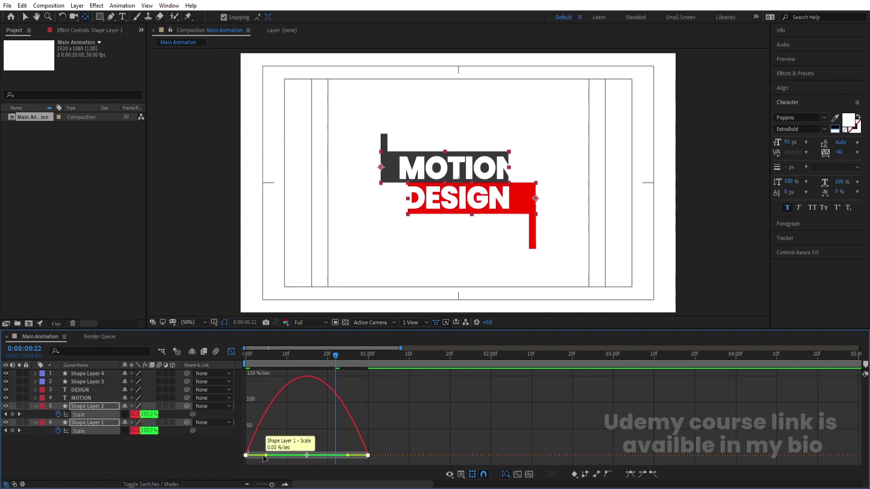
{"action": "left_click_drag", "start_coordinate": [348, 455], "coordinate": [273, 454]}
{"action": "left_click_drag", "start_coordinate": [268, 419], "coordinate": [256, 458]}
{"action": "key", "text": "space"}
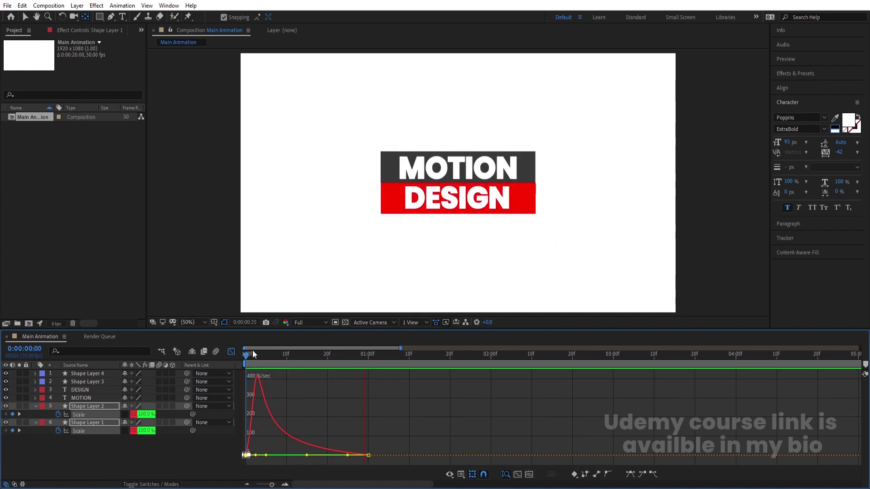
{"action": "key", "text": "space"}
Retime the bars' end scale keyframes to around 20f, then slightly later, and preview
{"action": "left_click", "coordinate": [231, 351]}
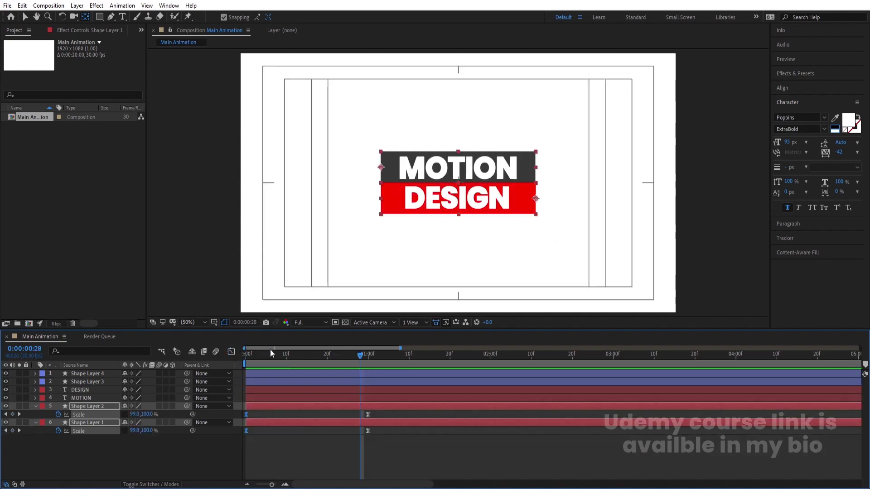
{"action": "key", "text": "space"}
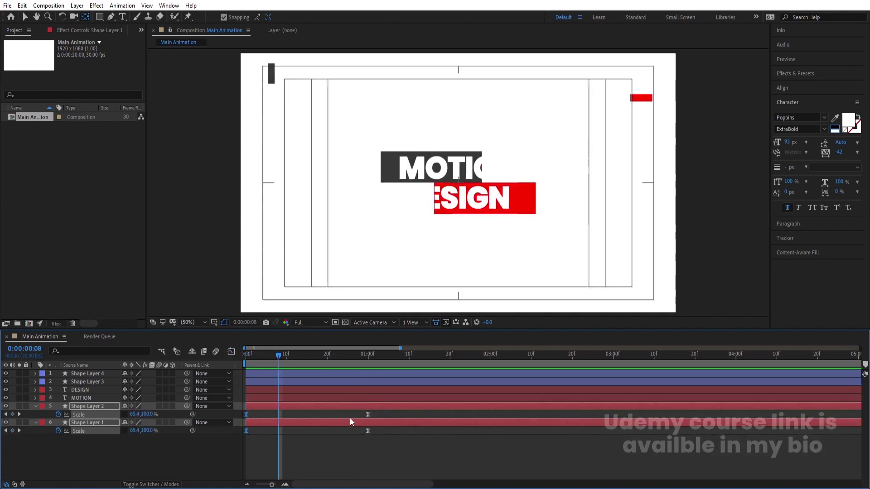
{"action": "left_click_drag", "start_coordinate": [366, 413], "coordinate": [331, 409]}
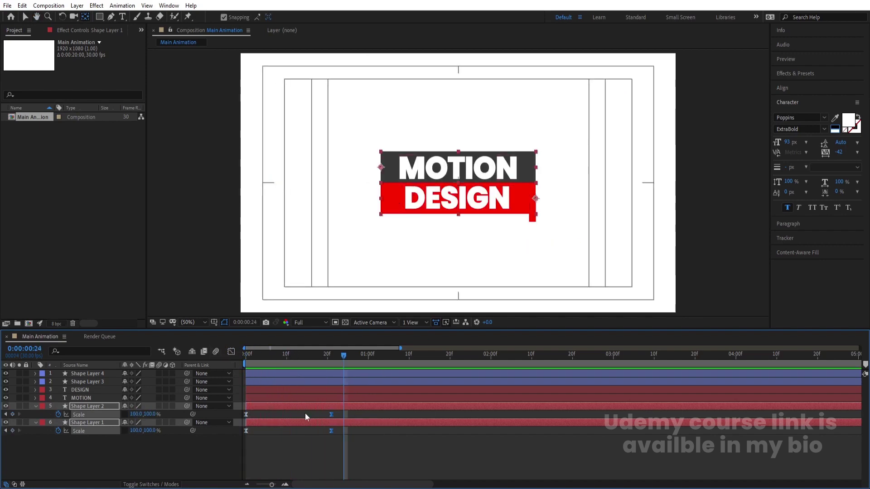
{"action": "left_click_drag", "start_coordinate": [331, 416], "coordinate": [351, 415]}
{"action": "key", "text": "space"}
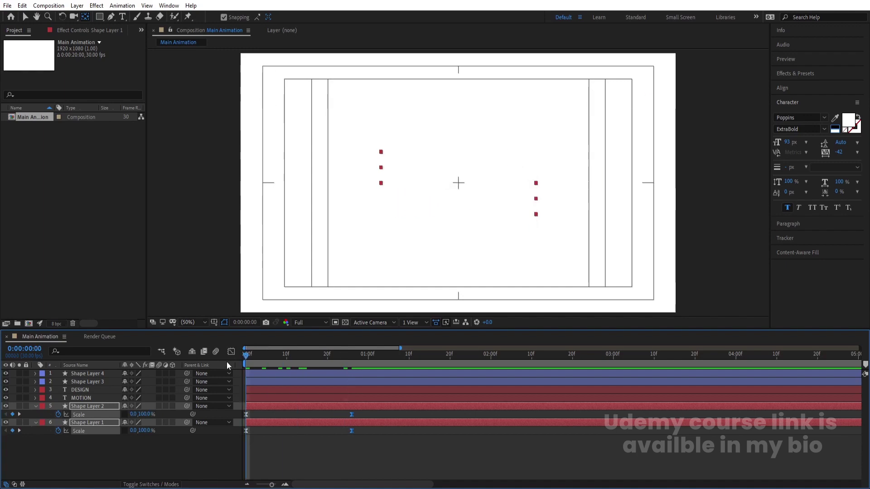
{"action": "key", "text": "space"}
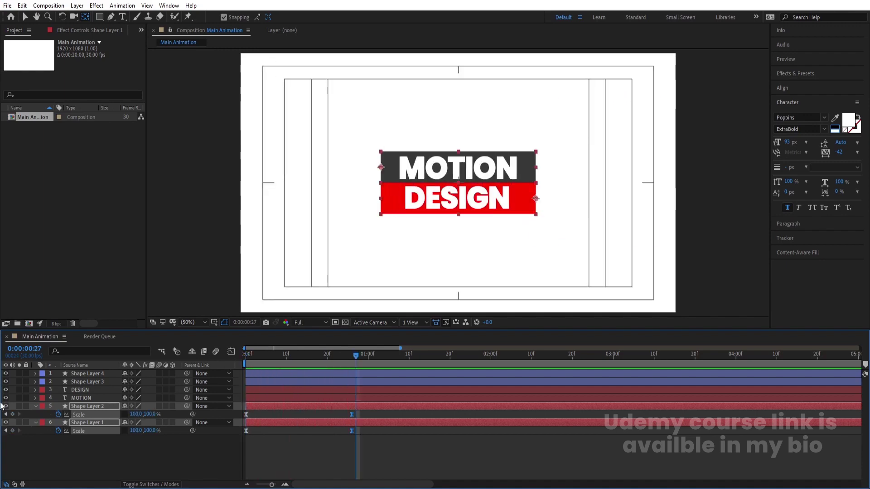
Make the black MOTION bar's layer start at frame 24
{"action": "left_click_drag", "start_coordinate": [6, 406], "coordinate": [5, 422]}
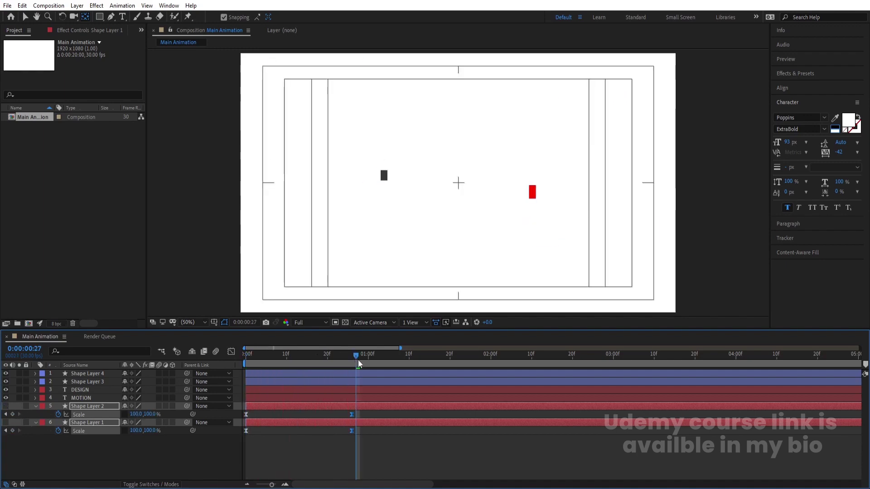
{"action": "left_click_drag", "start_coordinate": [359, 361], "coordinate": [345, 356]}
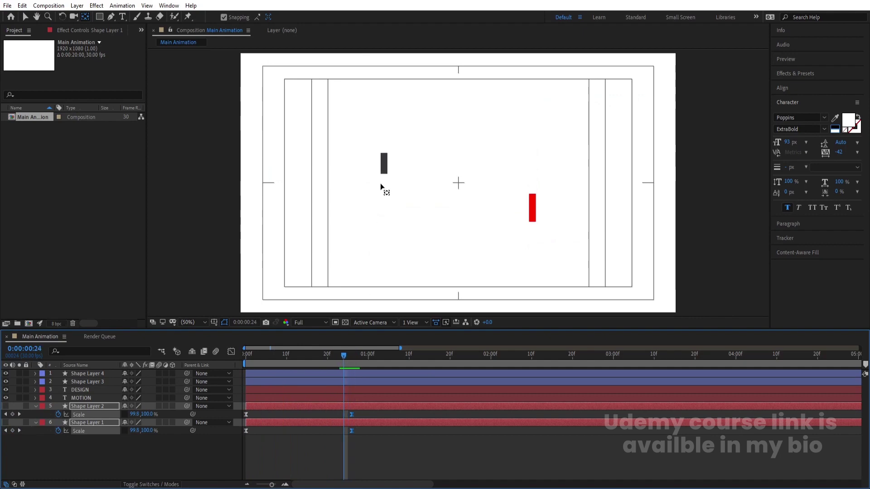
{"action": "left_click", "coordinate": [5, 406]}
{"action": "left_click", "coordinate": [5, 406]}
{"action": "left_click", "coordinate": [87, 469]}
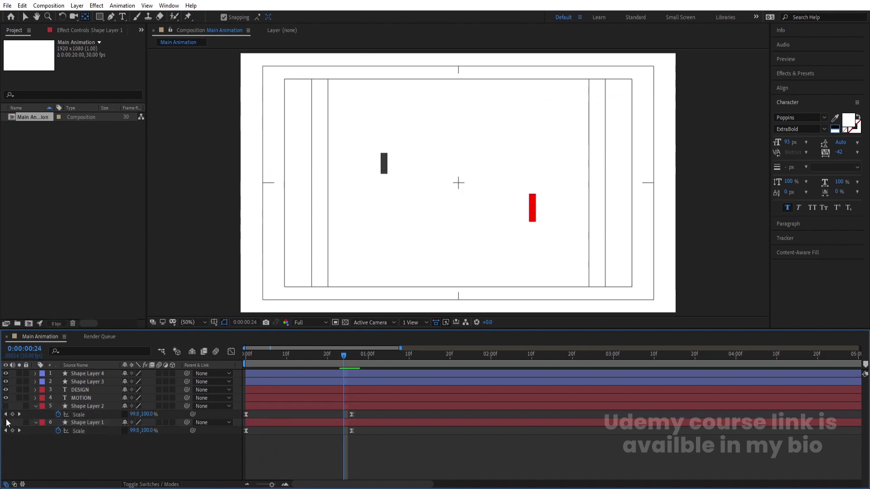
{"action": "left_click", "coordinate": [6, 422]}
{"action": "left_click", "coordinate": [6, 423]}
{"action": "left_click", "coordinate": [71, 421]}
{"action": "left_click", "coordinate": [6, 423]}
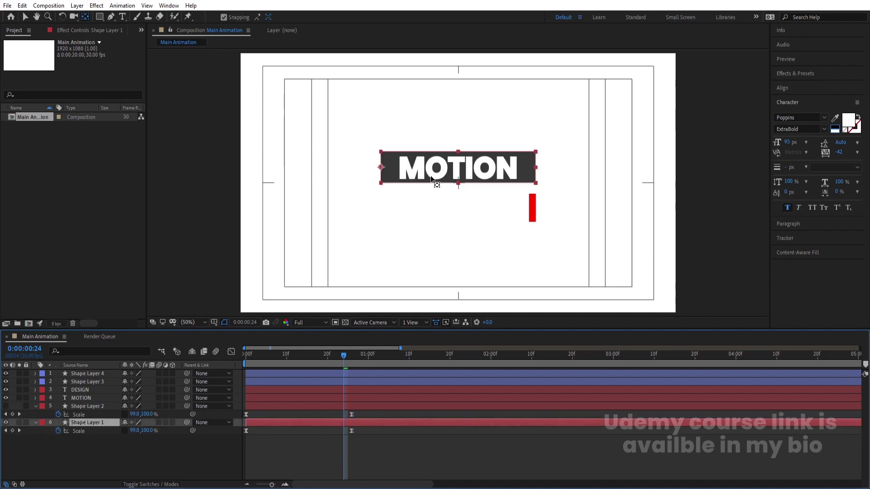
{"action": "key", "text": "bracketleft"}
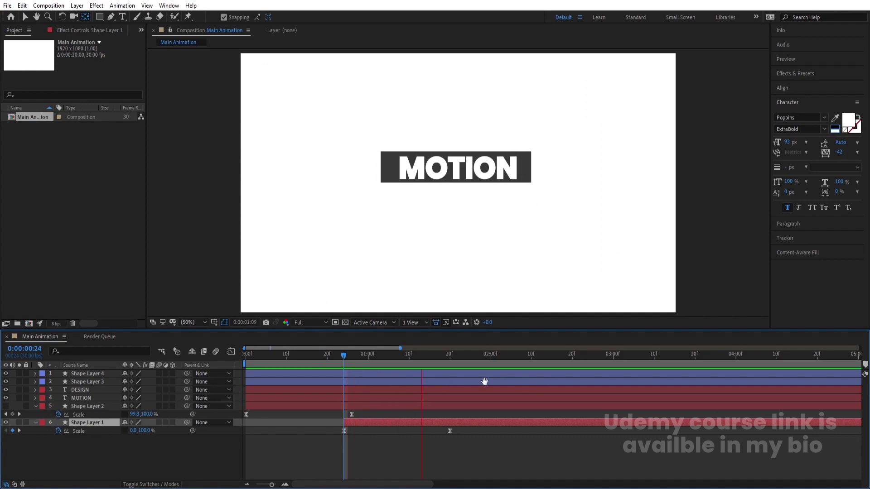
Show the red bar again, delay its scale-in to start at frame 26, and preview
{"action": "key", "text": "apostrophe"}
{"action": "mouse_move", "coordinate": [344, 356]}
{"action": "left_mouse_down"}
{"action": "mouse_move", "coordinate": [365, 355]}
{"action": "mouse_move", "coordinate": [335, 361]}
{"action": "left_mouse_up"}
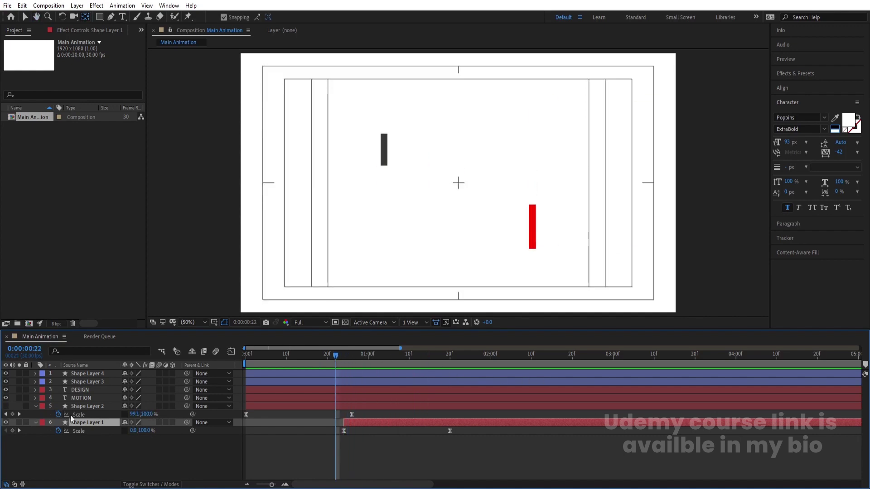
{"action": "left_click", "coordinate": [5, 406]}
{"action": "left_click", "coordinate": [349, 406]}
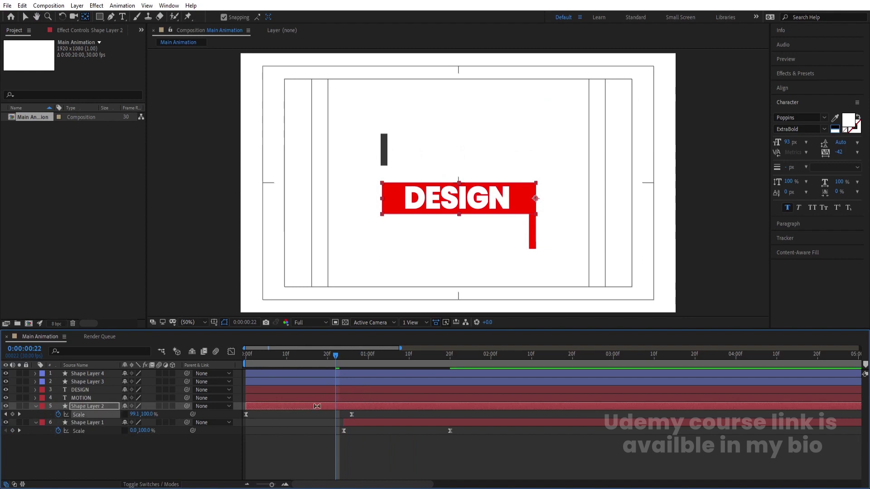
{"action": "key", "text": "v"}
{"action": "left_click_drag", "start_coordinate": [287, 407], "coordinate": [428, 403]}
{"action": "key", "text": "Page_Down"}
{"action": "key", "text": "Page_Down"}
{"action": "key", "text": "Page_Down"}
{"action": "key", "text": "Page_Down"}
{"action": "key", "text": "Page_Down"}
{"action": "key", "text": "Page_Down"}
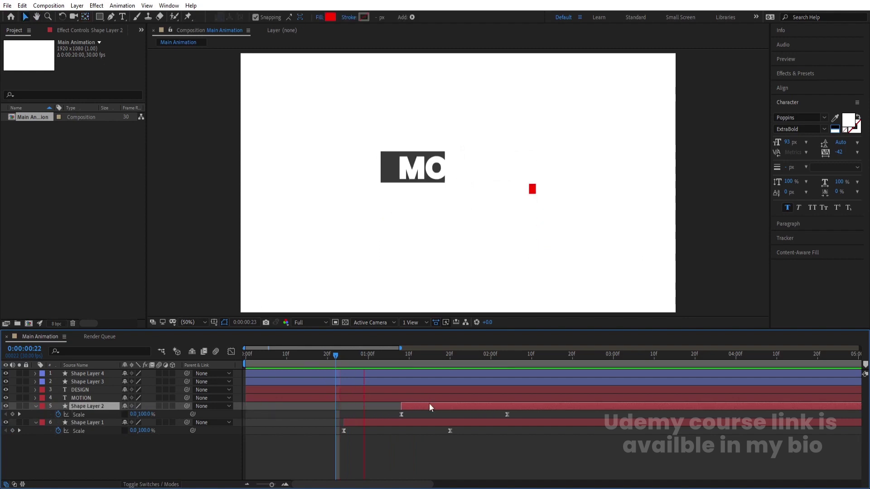
{"action": "left_click_drag", "start_coordinate": [359, 360], "coordinate": [349, 358]}
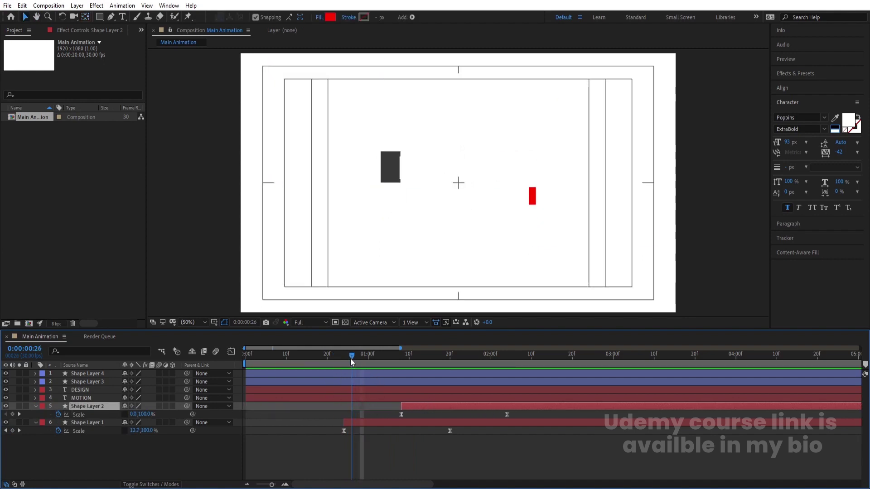
{"action": "left_click_drag", "start_coordinate": [407, 405], "coordinate": [363, 403]}
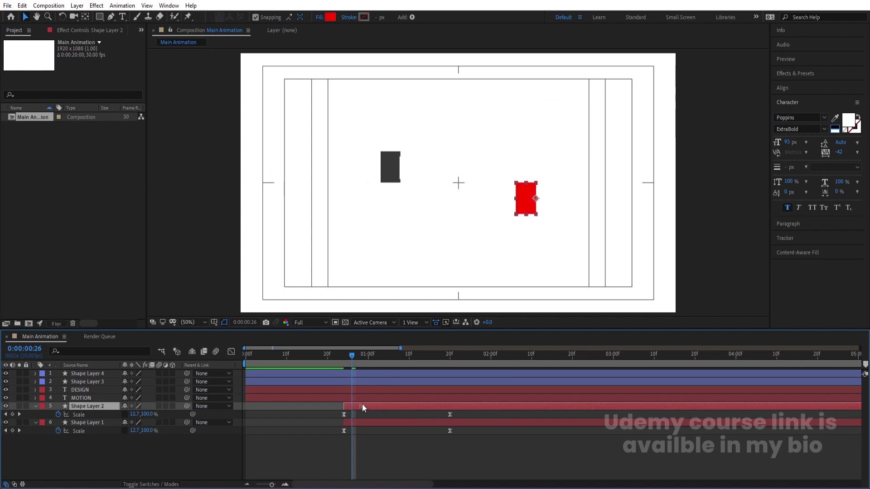
{"action": "left_click_drag", "start_coordinate": [352, 356], "coordinate": [230, 362]}
{"action": "key", "text": "space"}
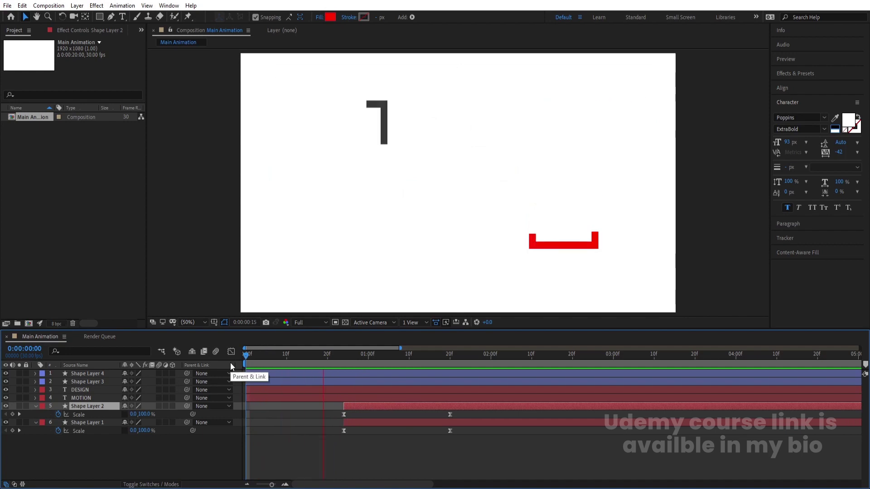
{"action": "key", "text": "space"}
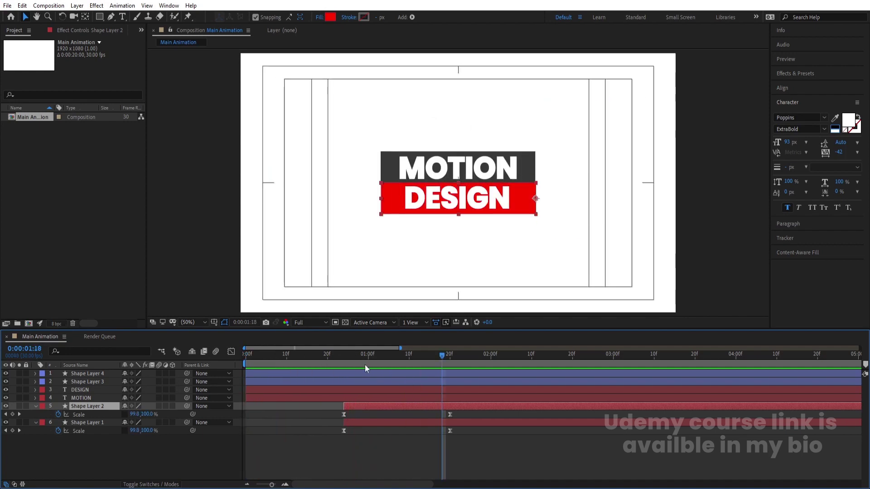
Shift both bars earlier to around frame 23, keeping the red bar a frame later, and preview
{"action": "left_click_drag", "start_coordinate": [365, 368], "coordinate": [340, 364]}
{"action": "left_click", "coordinate": [347, 423], "text": "shift"}
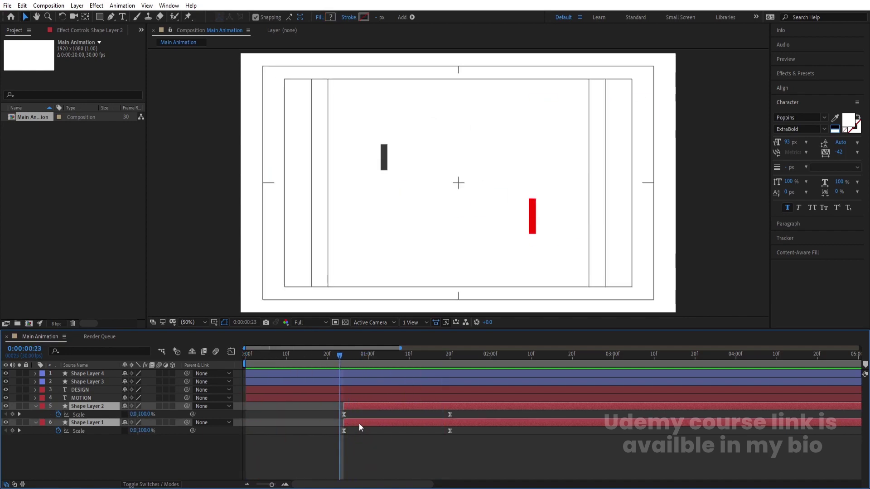
{"action": "left_click_drag", "start_coordinate": [359, 423], "coordinate": [349, 403]}
{"action": "left_click", "coordinate": [341, 406]}
{"action": "key", "text": "space"}
{"action": "left_click", "coordinate": [335, 374]}
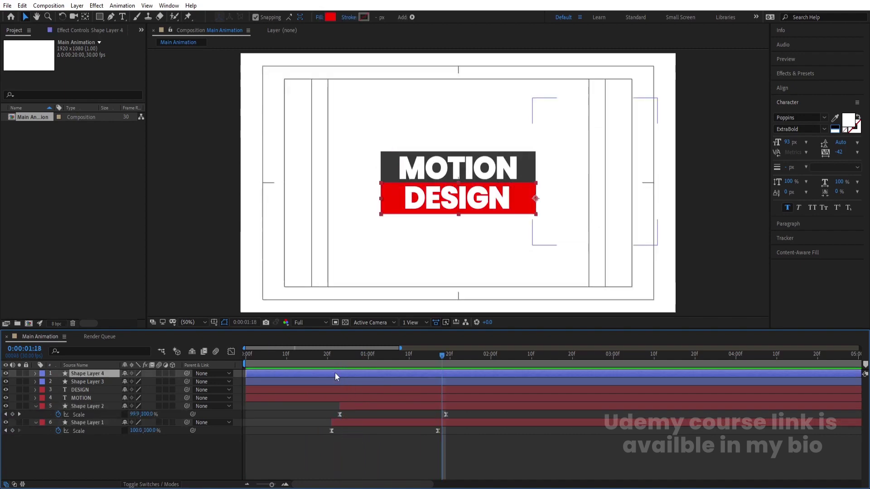
{"action": "key", "text": "space"}
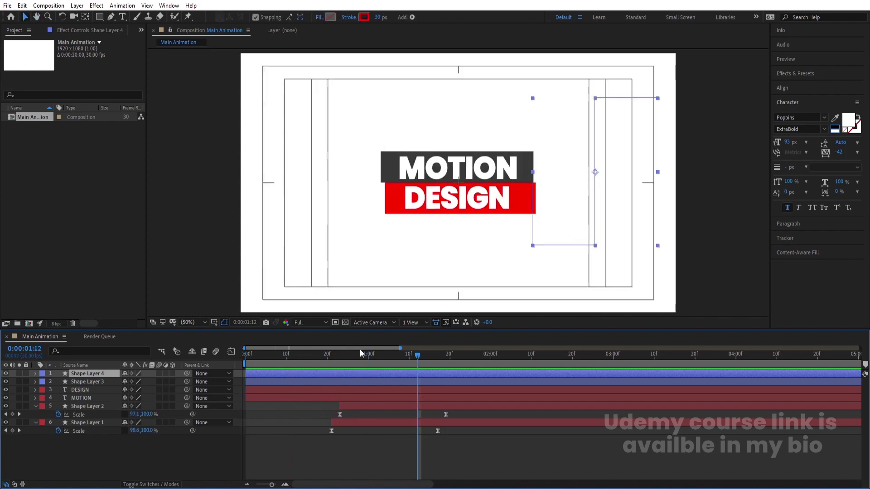
{"action": "left_click_drag", "start_coordinate": [360, 349], "coordinate": [136, 344]}
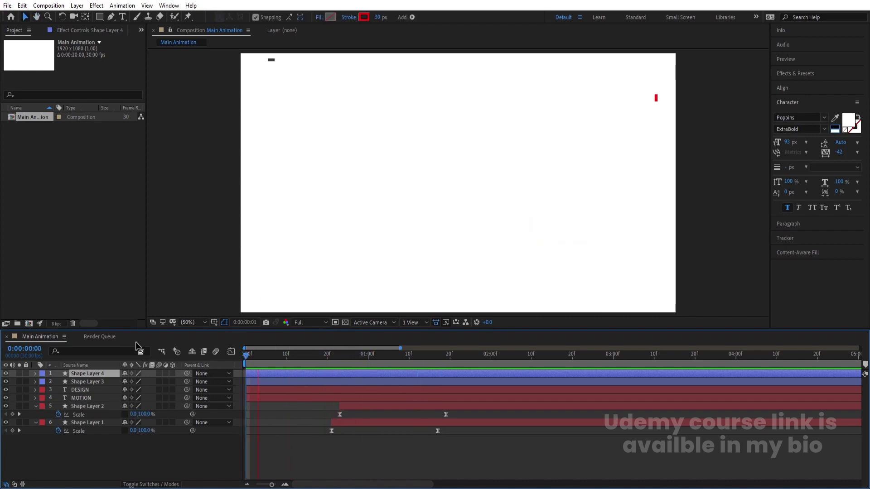
Check Shape Layer 3's Opacity and replay the animation from the start
{"action": "key", "text": "space"}
{"action": "left_click", "coordinate": [259, 354]}
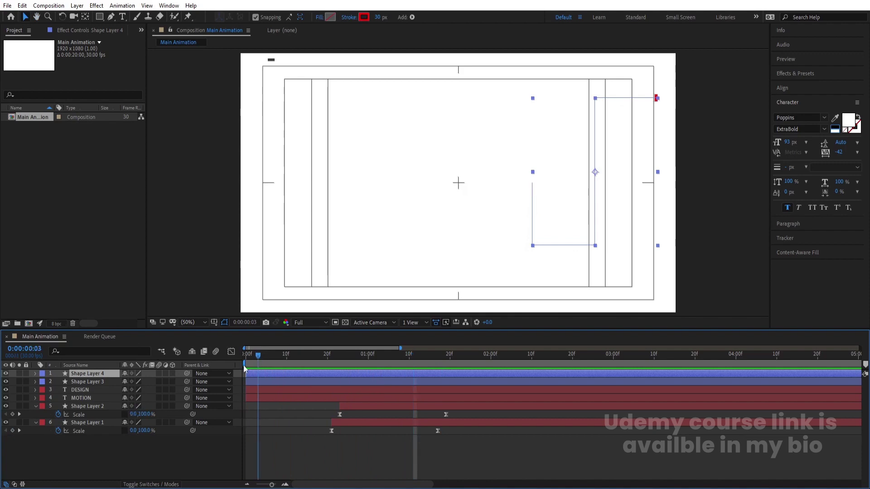
{"action": "key", "text": "Home"}
{"action": "left_click", "coordinate": [86, 381]}
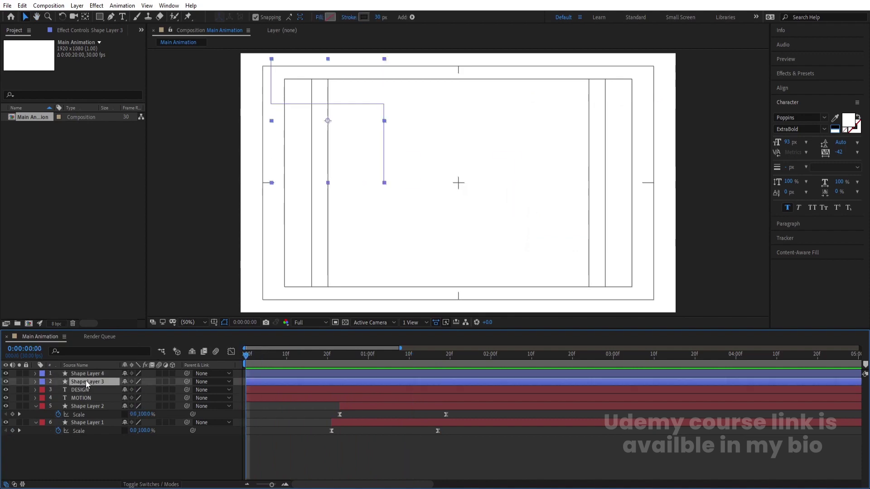
{"action": "key", "text": "t"}
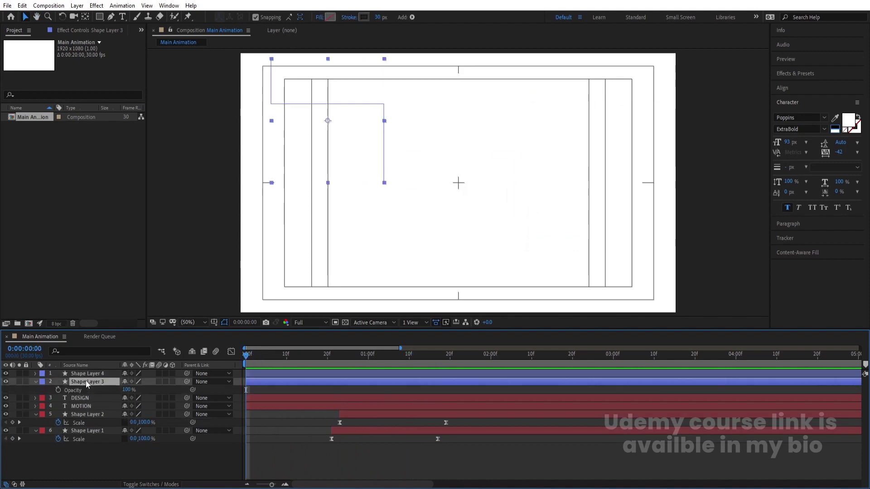
{"action": "key", "text": "t"}
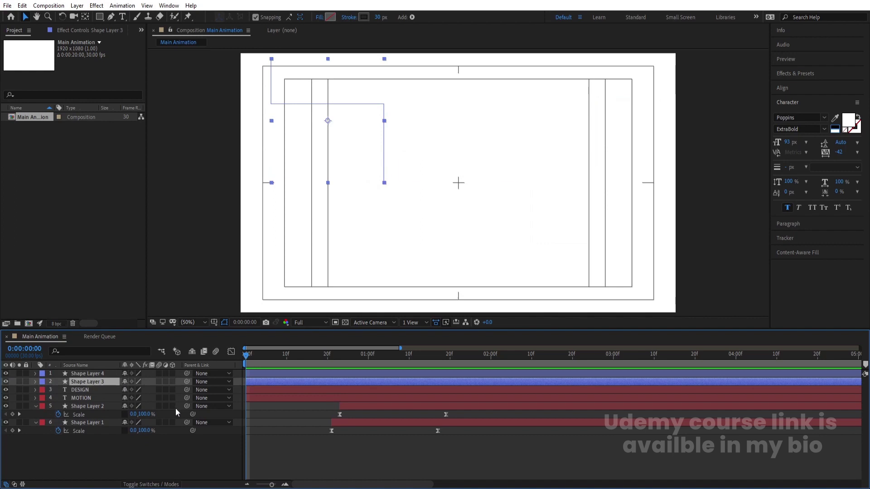
{"action": "key", "text": "space"}
{"action": "key", "text": "space"}
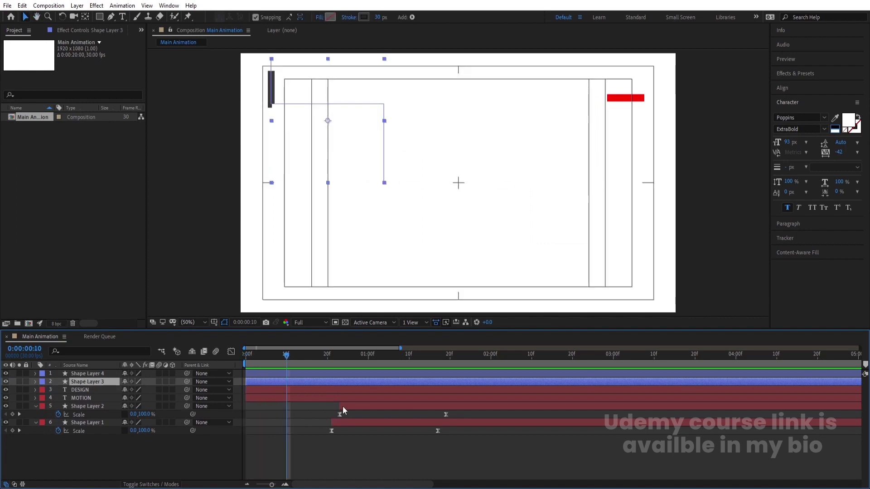
{"action": "key", "text": "space"}
Delay Shape Layer 2 and Shape Layer 4 by about six frames
{"action": "left_click", "coordinate": [344, 423]}
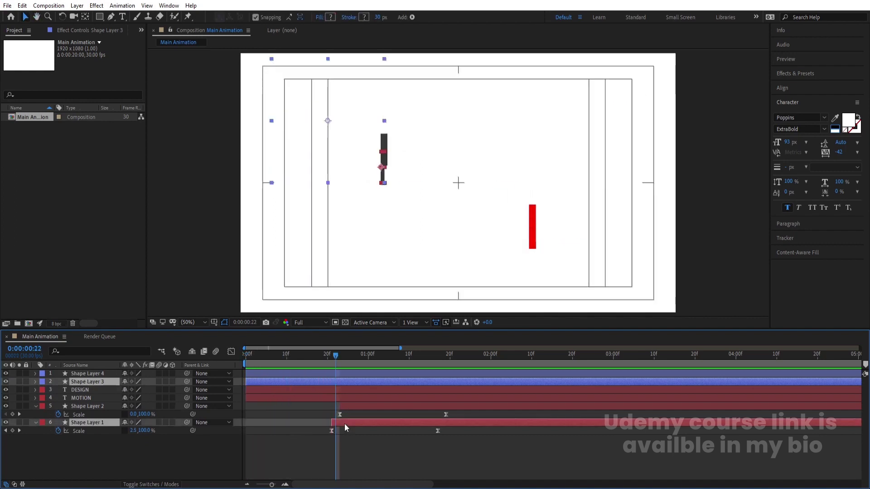
{"action": "left_click", "coordinate": [346, 406]}
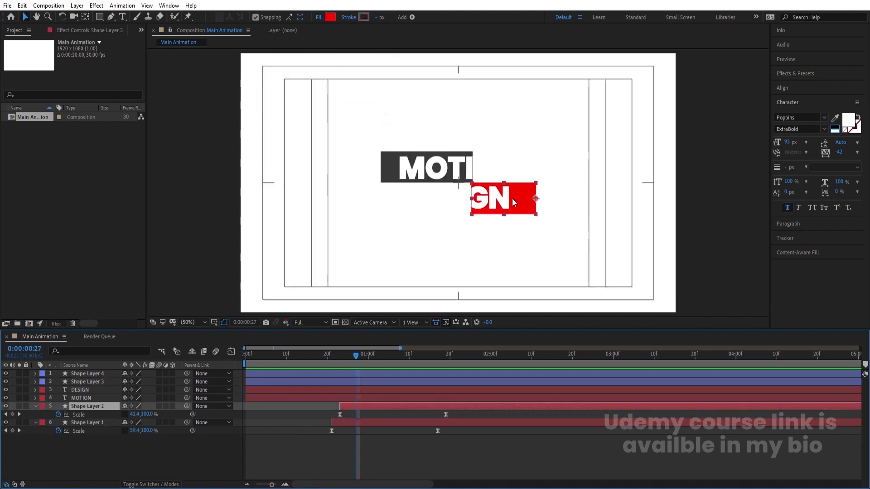
{"action": "left_click", "coordinate": [274, 374], "text": "ctrl"}
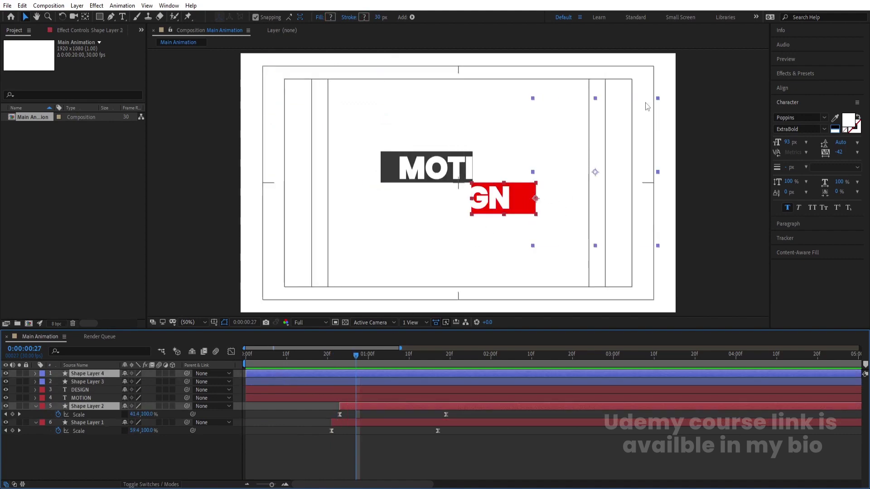
{"action": "left_click_drag", "start_coordinate": [271, 374], "coordinate": [295, 371]}
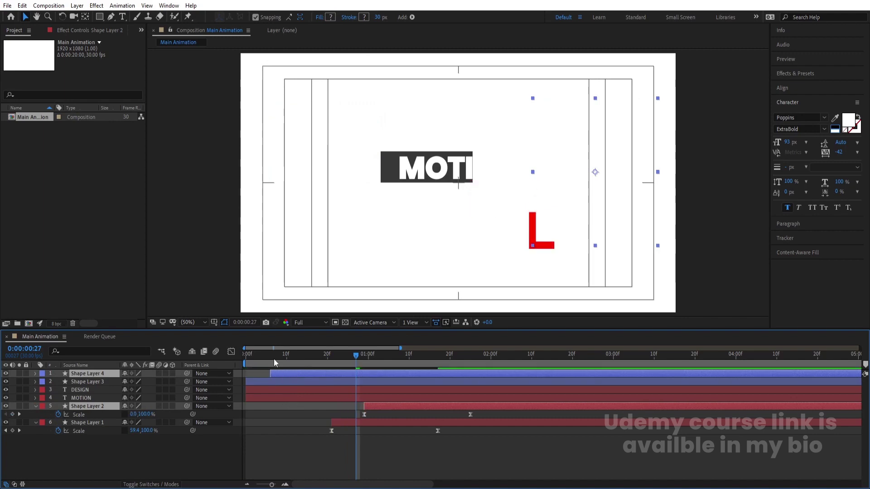
{"action": "key", "text": "space"}
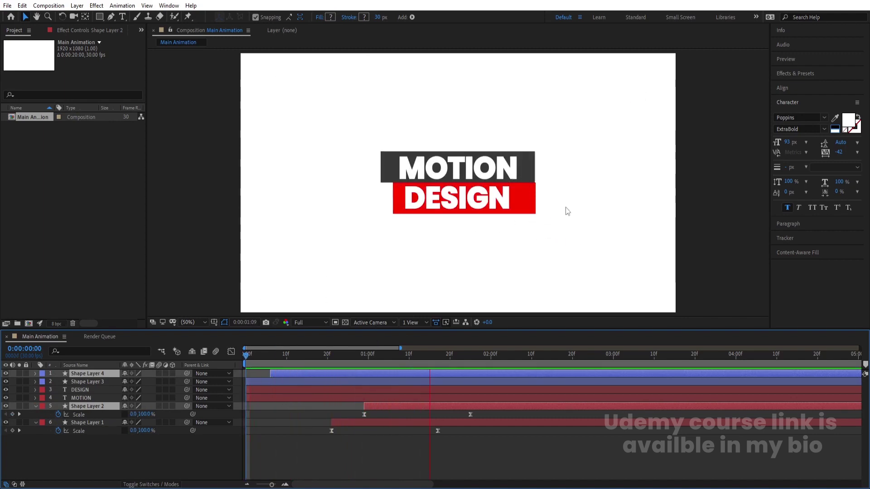
{"action": "key", "text": "space"}
Enable motion blur on all layers and the composition master switch, then preview
{"action": "left_click", "coordinate": [270, 442]}
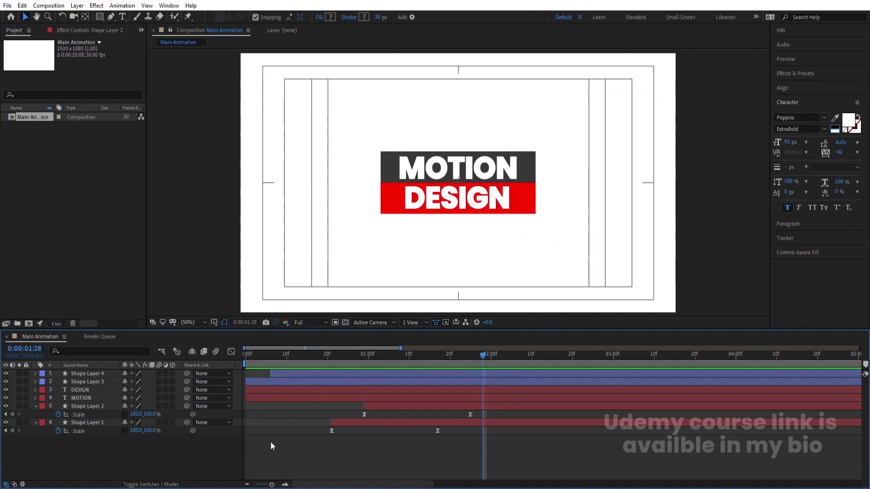
{"action": "key", "text": "ctrl+a"}
{"action": "key", "text": "Home"}
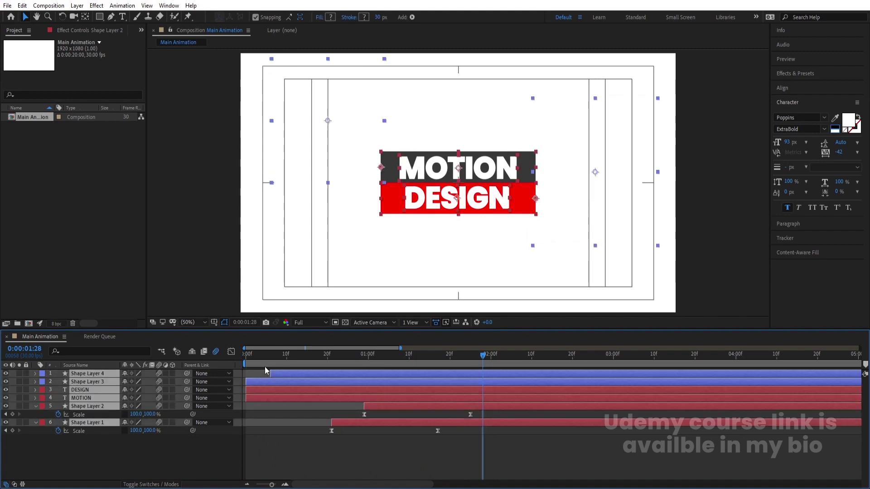
{"action": "left_click", "coordinate": [216, 351]}
{"action": "left_click", "coordinate": [158, 373]}
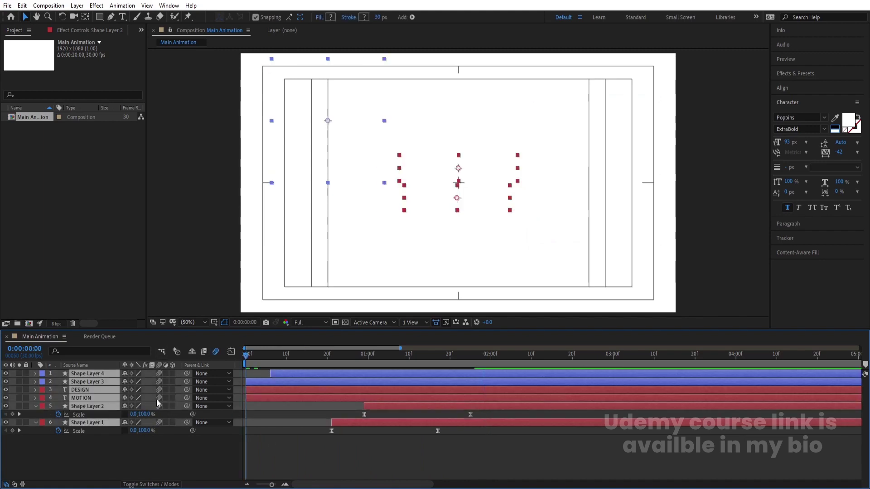
{"action": "left_click", "coordinate": [159, 373]}
{"action": "left_click", "coordinate": [159, 373]}
{"action": "key", "text": "space"}
{"action": "key", "text": "space"}
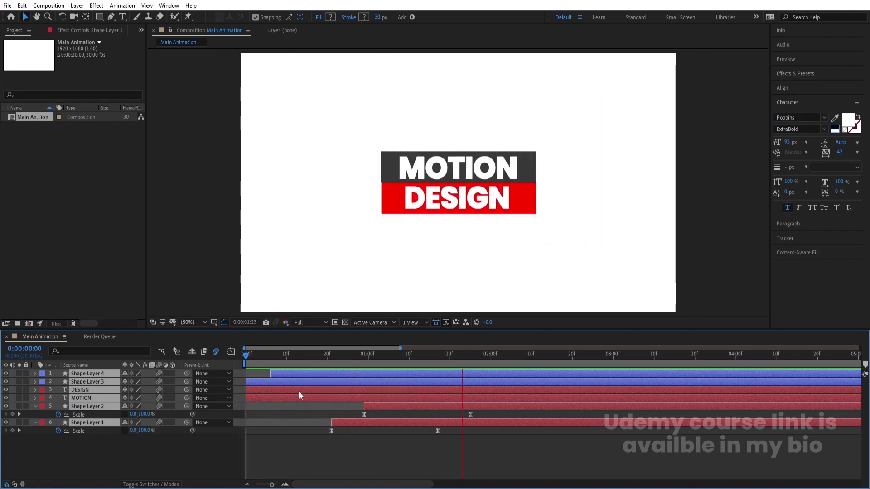
{"action": "key", "text": "apostrophe"}
{"action": "key", "text": "u"}
{"action": "left_click", "coordinate": [287, 437]}
{"action": "key", "text": "u"}
{"action": "key", "text": "u"}
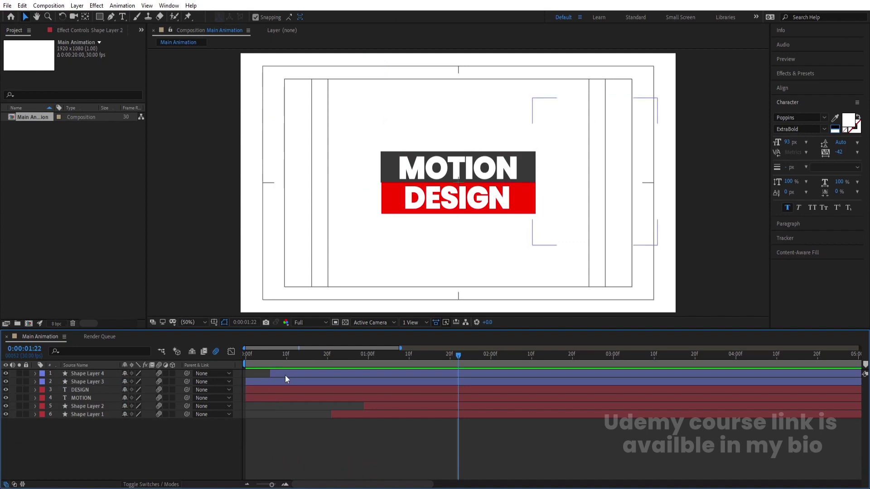
Trim the MOTION and DESIGN text layers to start around frame 26
{"action": "left_click_drag", "start_coordinate": [287, 355], "coordinate": [195, 361]}
{"action": "key", "text": "space"}
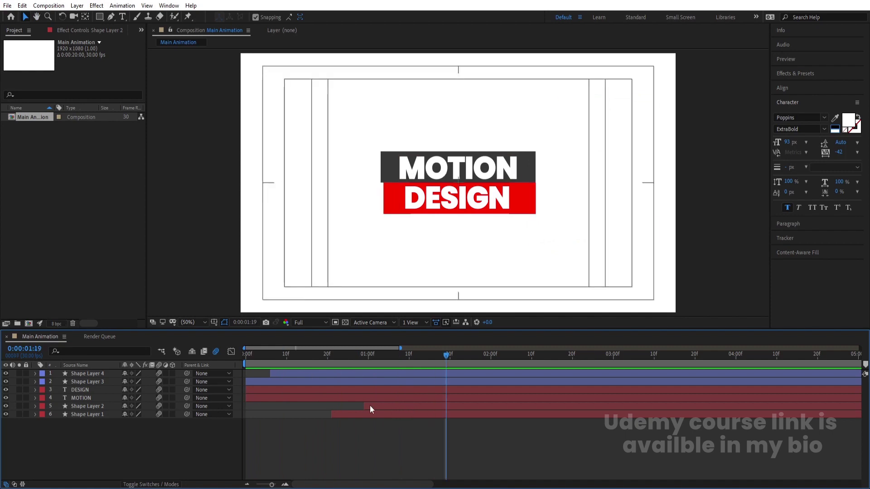
{"action": "left_click", "coordinate": [342, 398]}
{"action": "left_click_drag", "start_coordinate": [370, 362], "coordinate": [349, 360]}
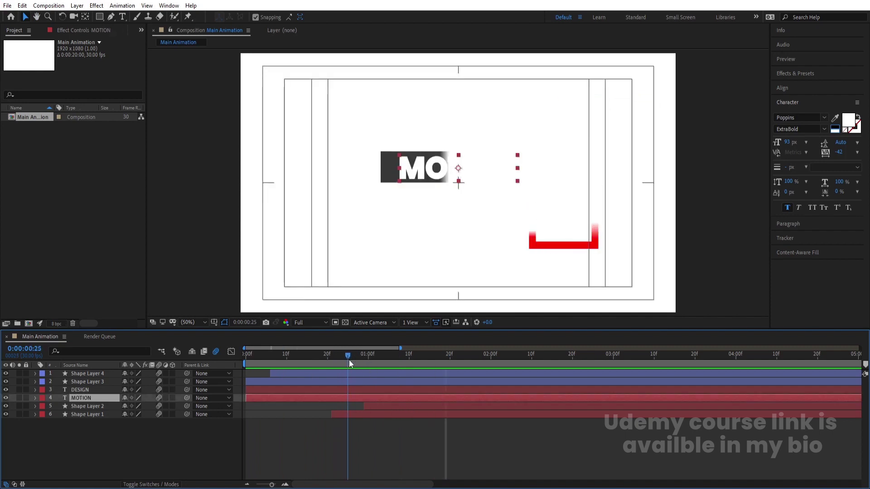
{"action": "left_click", "coordinate": [102, 390], "text": "ctrl"}
{"action": "key", "text": "alt+bracketleft"}
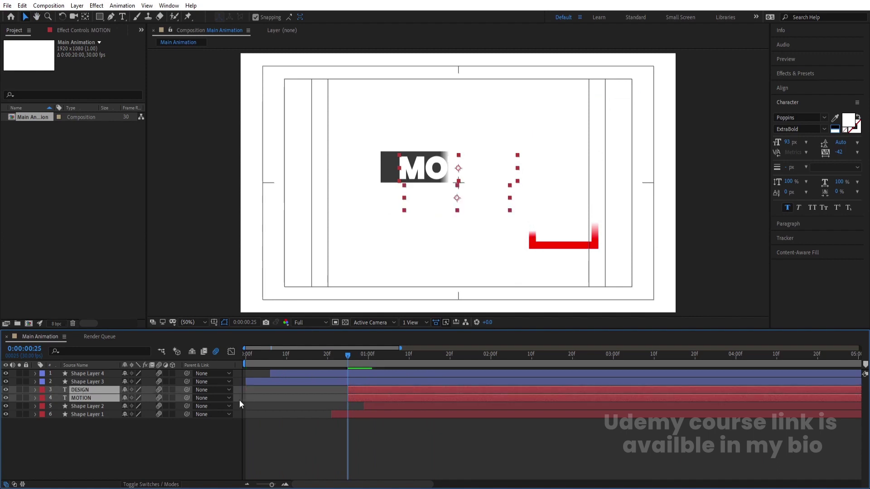
{"action": "left_click", "coordinate": [309, 398]}
Keyframe MOTION's Opacity from 0:00:00:25 at 0%, 20% and 0%, two frames apart
{"action": "left_click", "coordinate": [357, 400]}
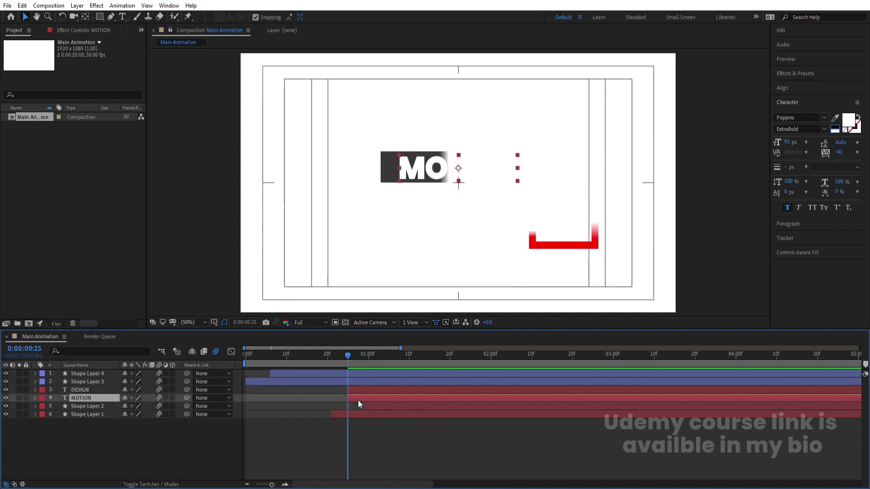
{"action": "key", "text": "t"}
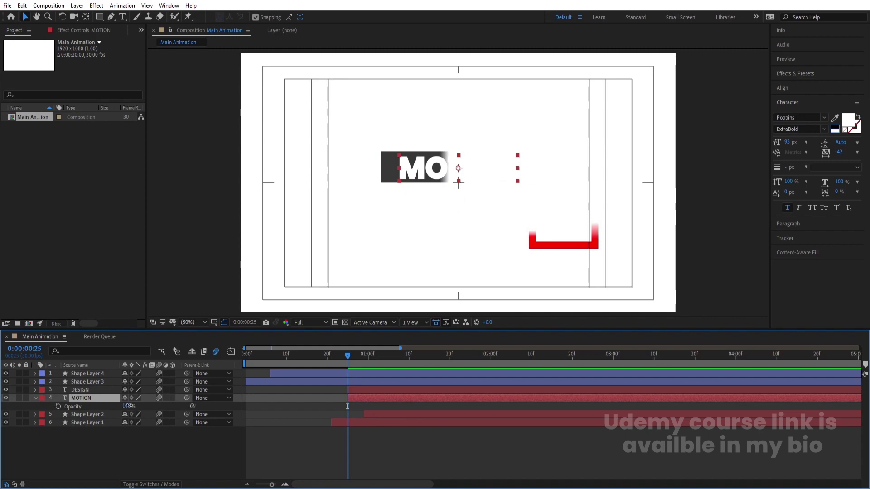
{"action": "key", "text": "Return"}
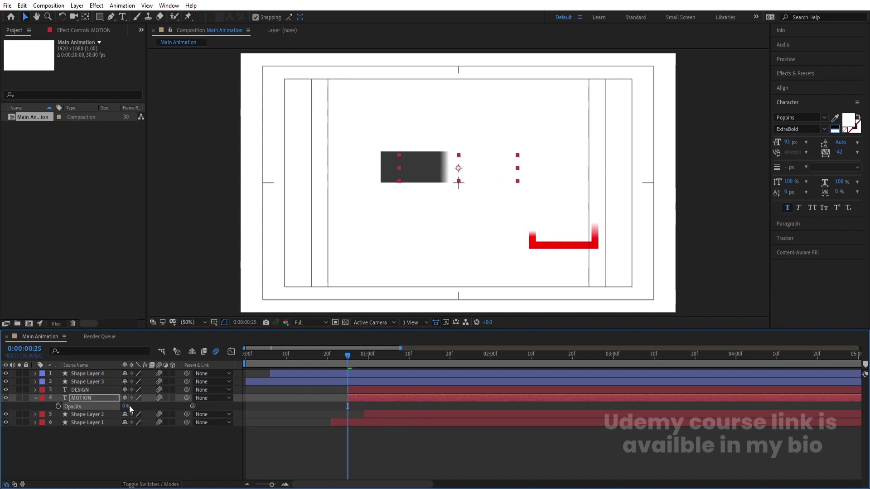
{"action": "left_click", "coordinate": [58, 407]}
{"action": "key", "text": "Page_Down"}
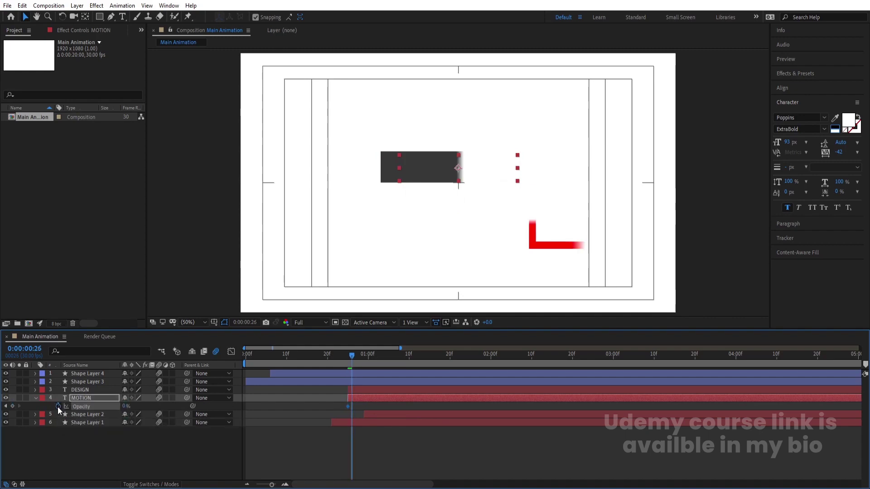
{"action": "key", "text": "Page_Down"}
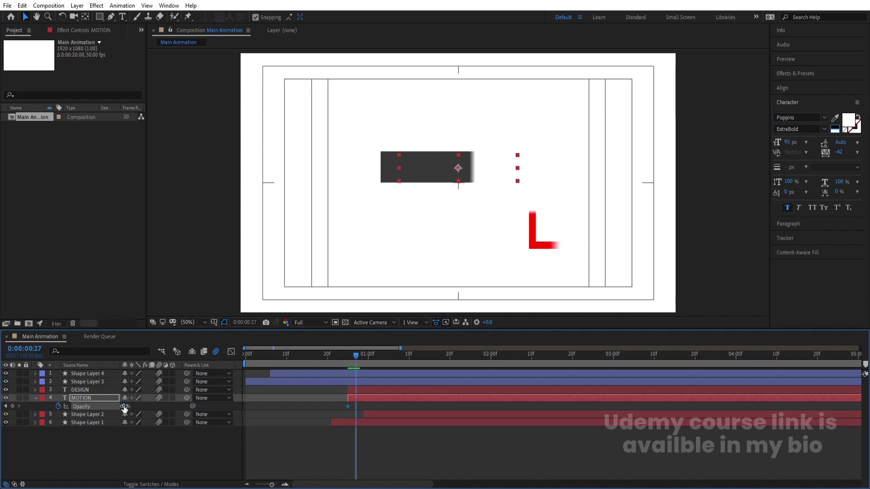
{"action": "key", "text": "Return"}
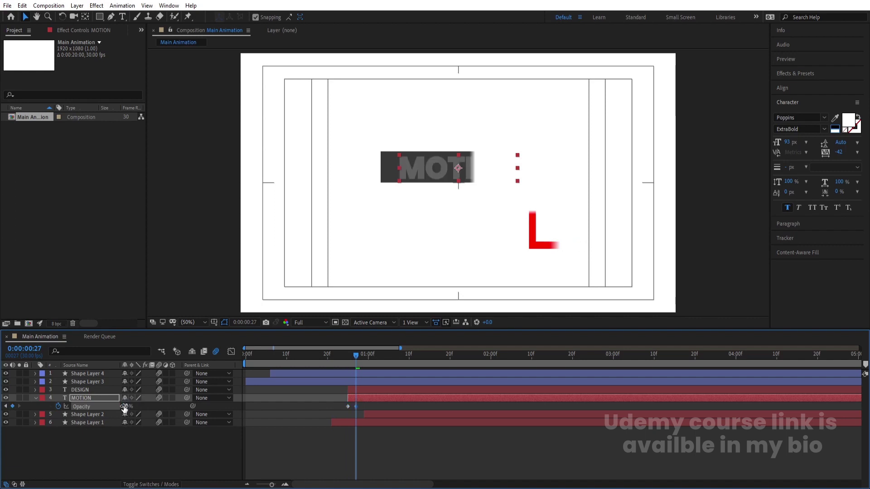
{"action": "key", "text": "Page_Down"}
{"action": "key", "text": "Page_Down"}
{"action": "left_click", "coordinate": [129, 406]}
{"action": "type", "text": "0"}
{"action": "key", "text": "Return"}
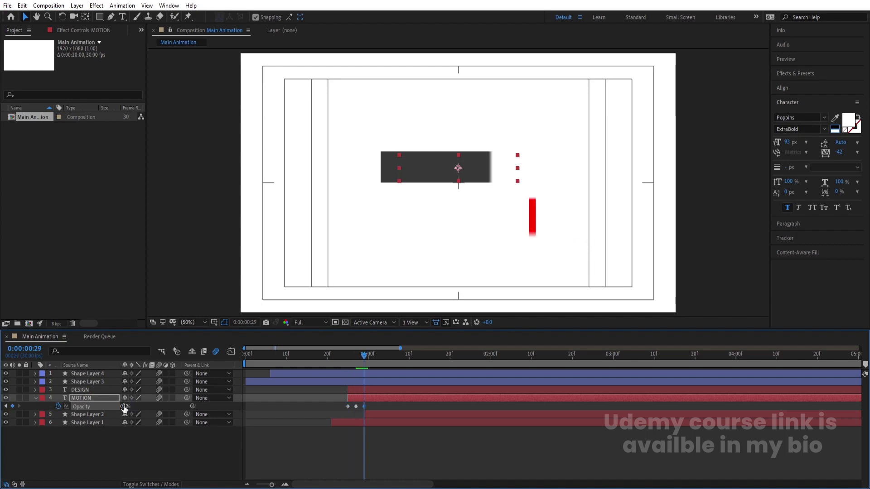
{"action": "key", "text": "Page_Down"}
{"action": "key", "text": "Page_Down"}
Continue the flicker with 40%, 0%, 60% and 0% Opacity keyframes two frames apart
{"action": "left_click", "coordinate": [125, 407]}
{"action": "type", "text": "4"}
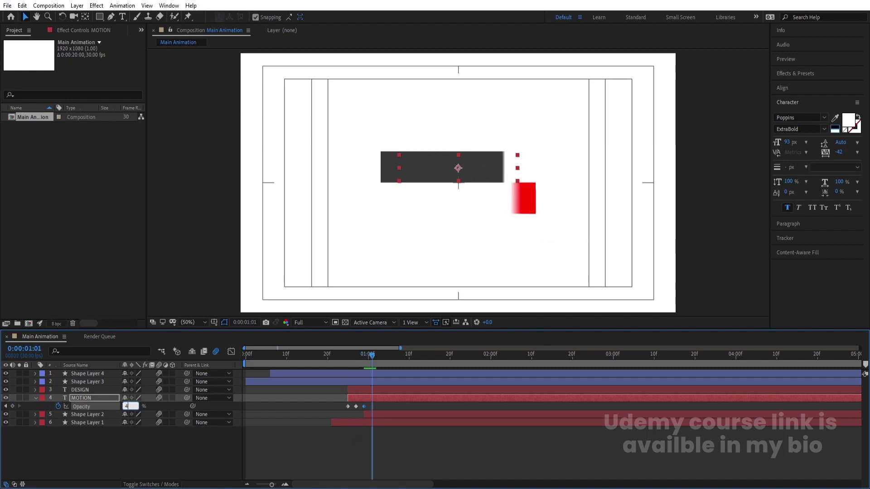
{"action": "type", "text": "0"}
{"action": "key", "text": "Return"}
{"action": "key", "text": "Page_Down"}
{"action": "key", "text": "Page_Down"}
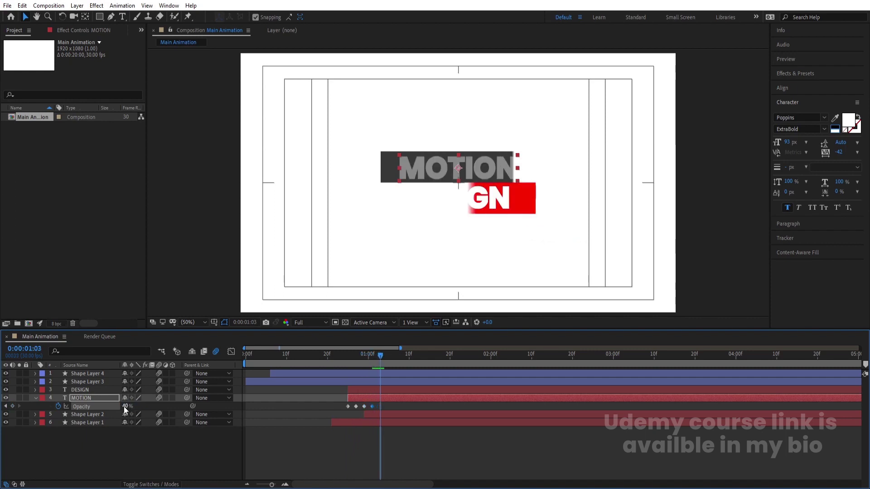
{"action": "left_click", "coordinate": [124, 406]}
{"action": "type", "text": "0"}
{"action": "key", "text": "Return"}
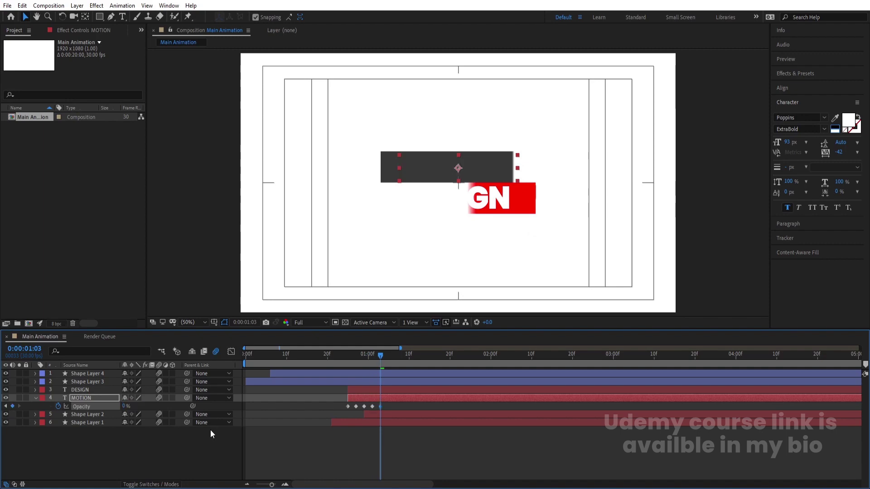
{"action": "key", "text": "Page_Down"}
{"action": "key", "text": "Page_Down"}
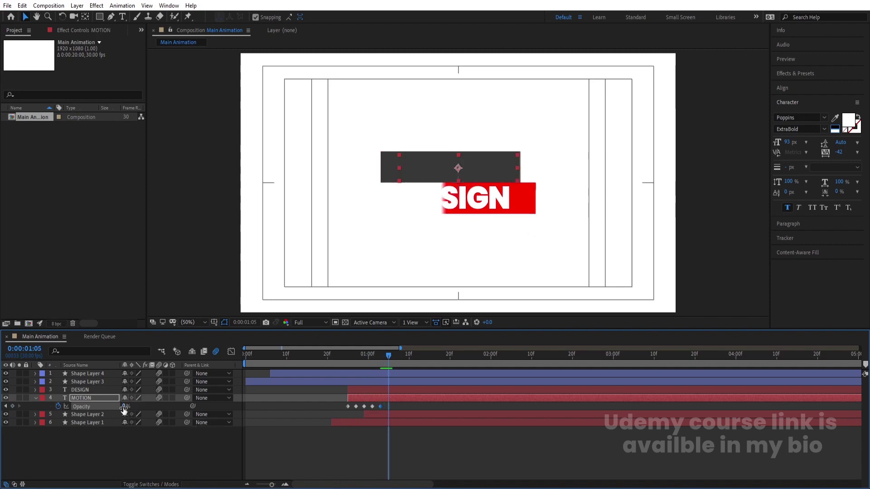
{"action": "key", "text": "Return"}
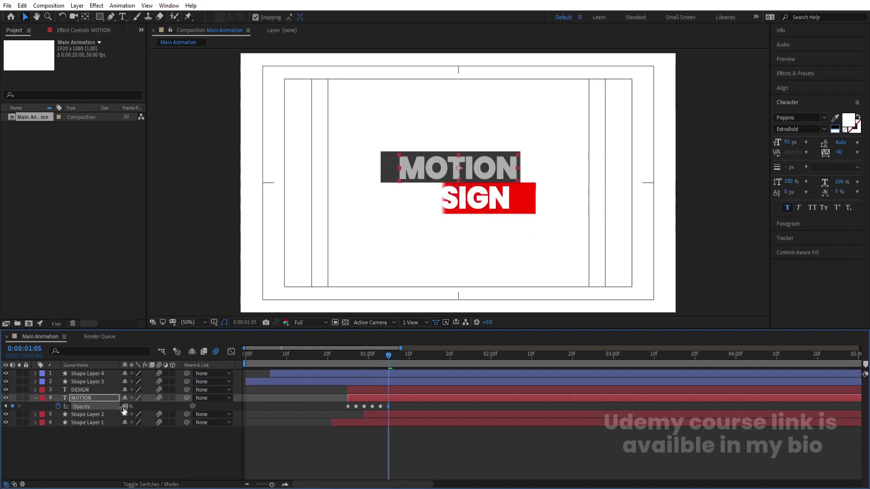
{"action": "key", "text": "Page_Down"}
{"action": "key", "text": "Page_Down"}
{"action": "key", "text": "Return"}
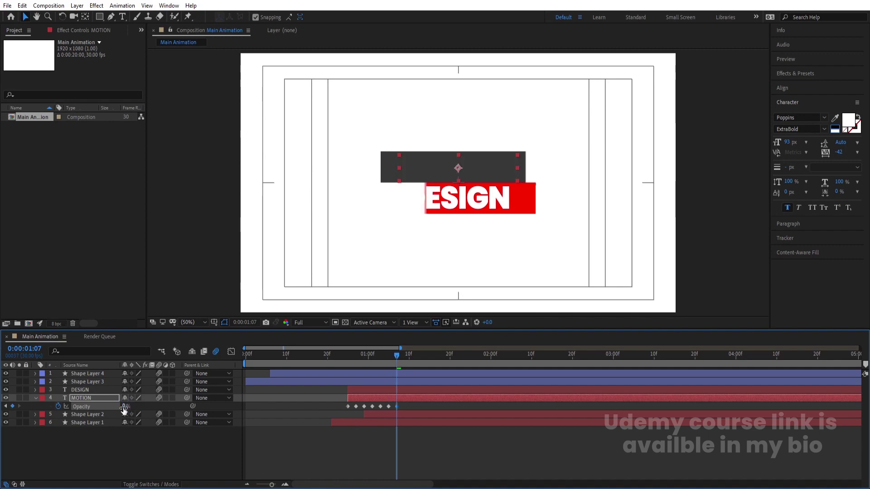
{"action": "key", "text": "Page_Down"}
{"action": "key", "text": "Page_Down"}
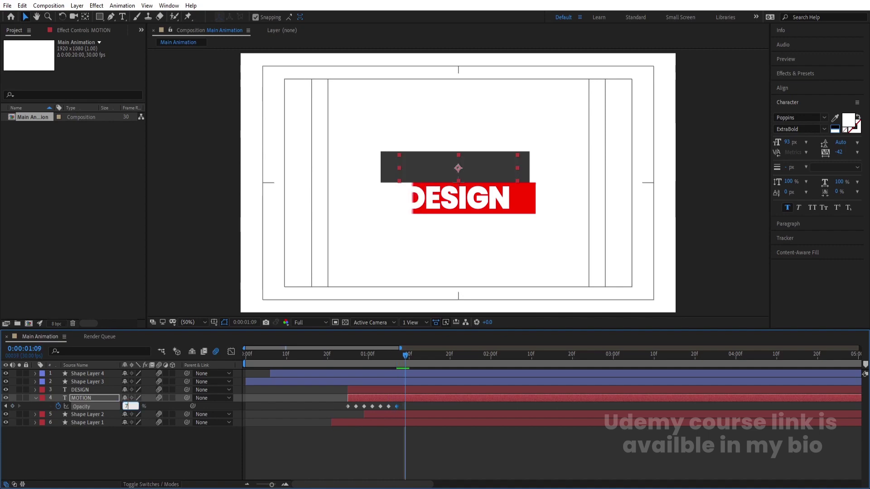
Add final 0% and 100% Opacity keyframes so MOTION ends fully visible, and preview
{"action": "left_click", "coordinate": [110, 405]}
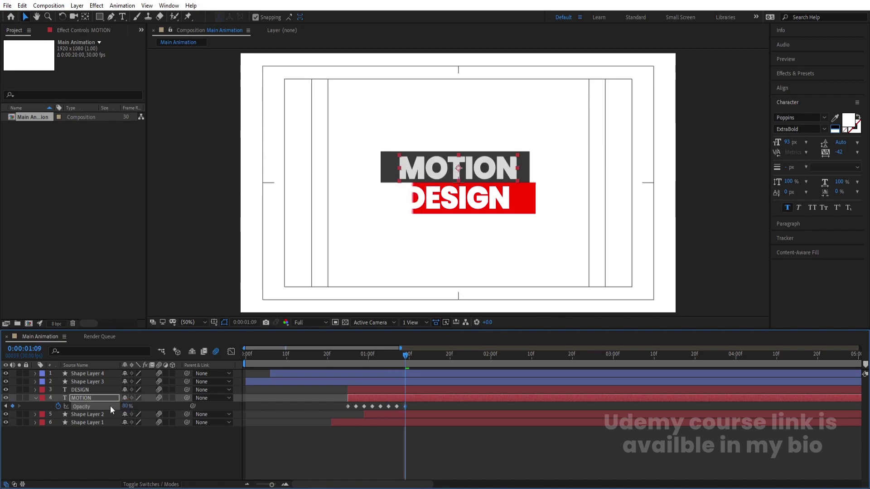
{"action": "key", "text": "Page_Down"}
{"action": "key", "text": "Page_Down"}
{"action": "left_click", "coordinate": [127, 406]}
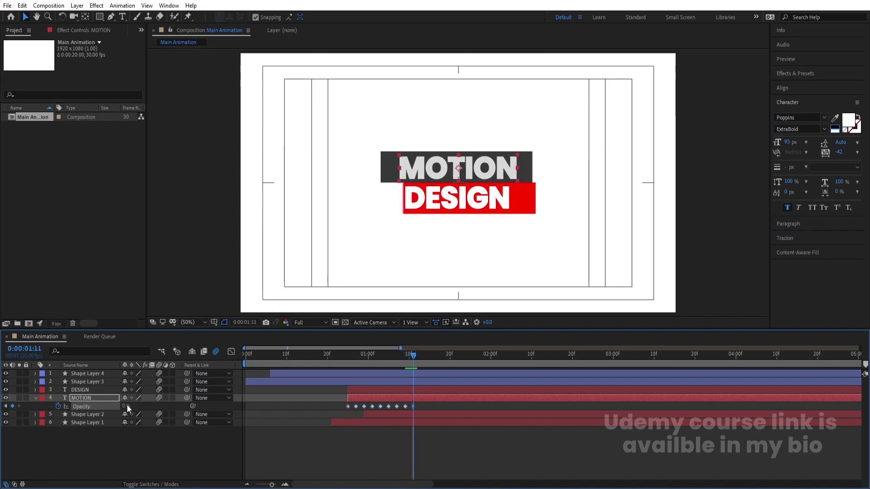
{"action": "type", "text": "0"}
{"action": "key", "text": "Return"}
{"action": "key", "text": "Page_Down"}
{"action": "key", "text": "Page_Down"}
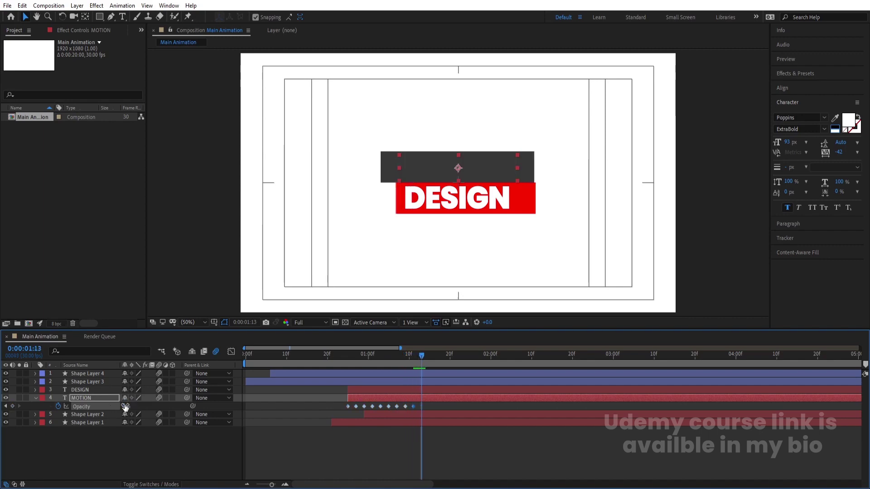
{"action": "left_click", "coordinate": [127, 406]}
{"action": "type", "text": "100"}
{"action": "key", "text": "Return"}
{"action": "key", "text": "space"}
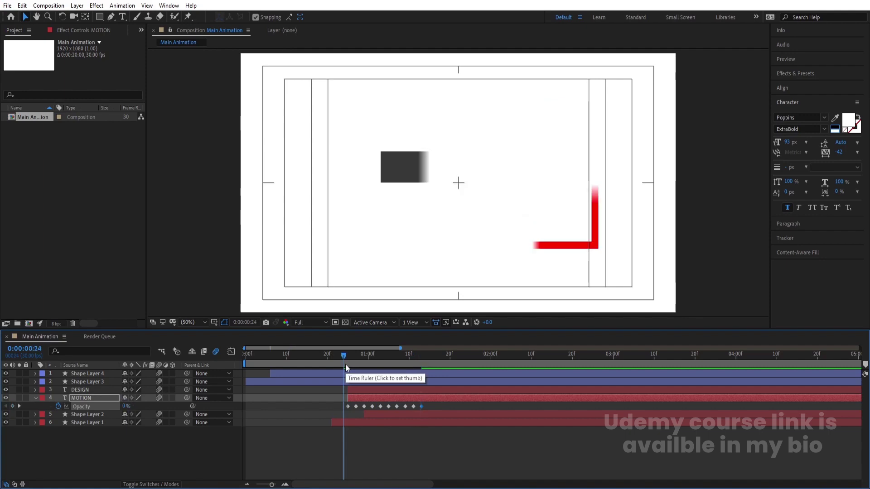
{"action": "left_click", "coordinate": [353, 399]}
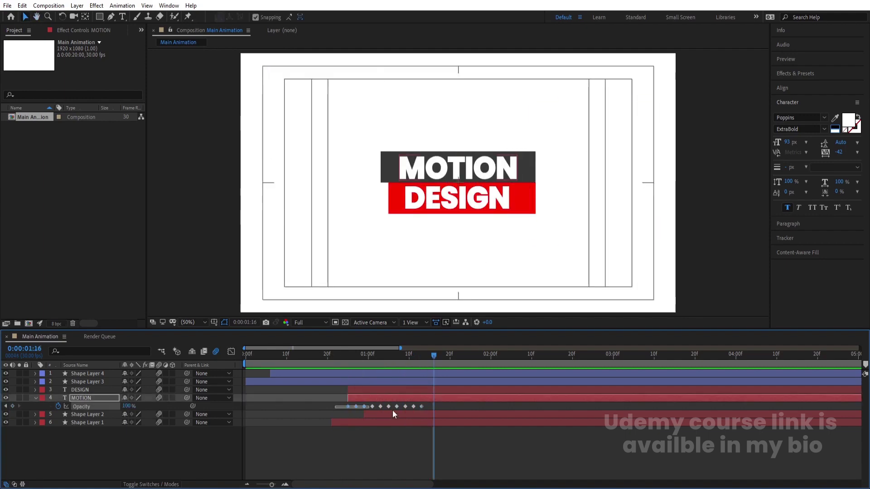
Apply Easy Ease to all ten MOTION Opacity keyframes and preview the flicker
{"action": "mouse_move", "coordinate": [393, 413]}
{"action": "left_mouse_down"}
{"action": "mouse_move", "coordinate": [450, 417]}
{"action": "mouse_move", "coordinate": [393, 411]}
{"action": "left_mouse_up"}
{"action": "key", "text": "F9"}
{"action": "key", "text": "space"}
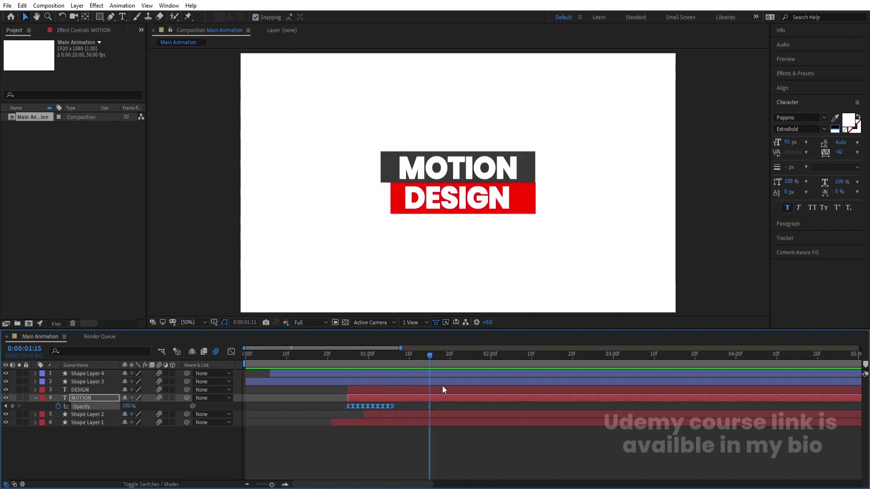
{"action": "key", "text": "apostrophe"}
{"action": "left_click", "coordinate": [400, 408]}
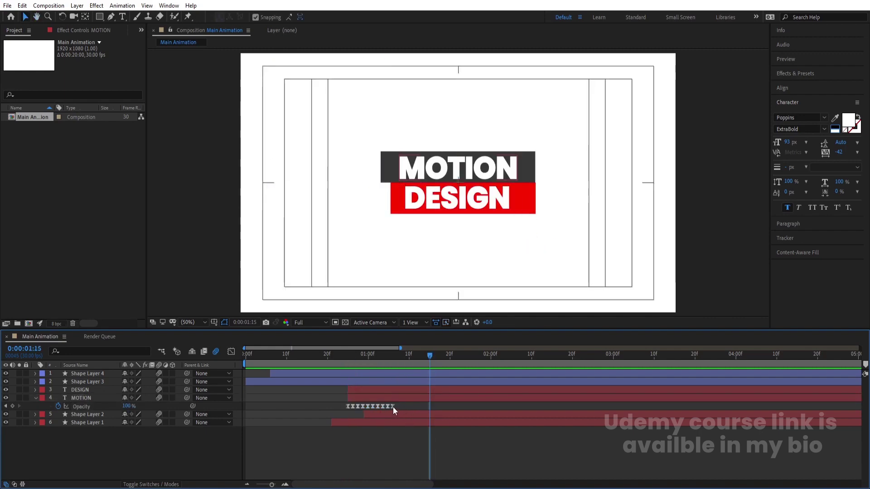
Push the last MOTION Opacity keyframe later and preview the longer flicker
{"action": "left_click", "coordinate": [393, 407]}
{"action": "left_click_drag", "start_coordinate": [393, 407], "coordinate": [335, 410]}
{"action": "left_click", "coordinate": [341, 364]}
{"action": "key", "text": "space"}
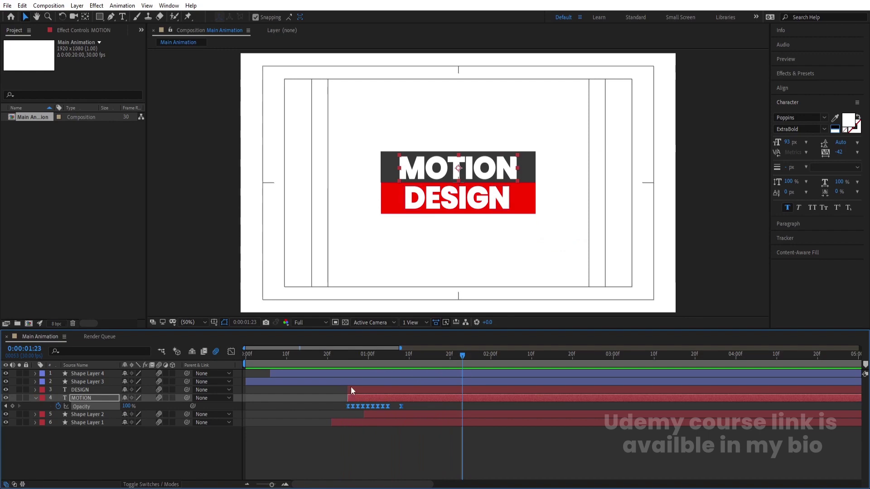
Start the DESIGN text layer a few frames after MOTION, around 1:00, and preview
{"action": "left_click", "coordinate": [351, 357]}
{"action": "left_click", "coordinate": [350, 390]}
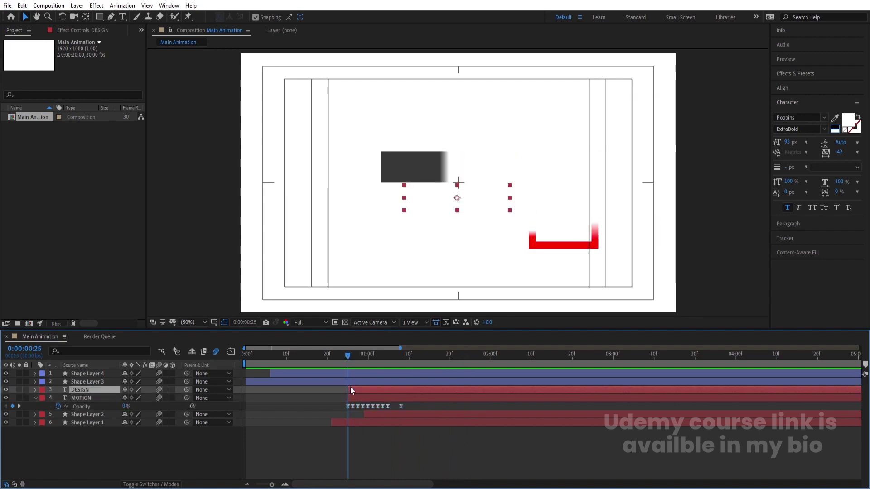
{"action": "key", "text": "Page_Down"}
{"action": "key", "text": "Page_Down"}
{"action": "key", "text": "Page_Down"}
{"action": "key", "text": "Page_Down"}
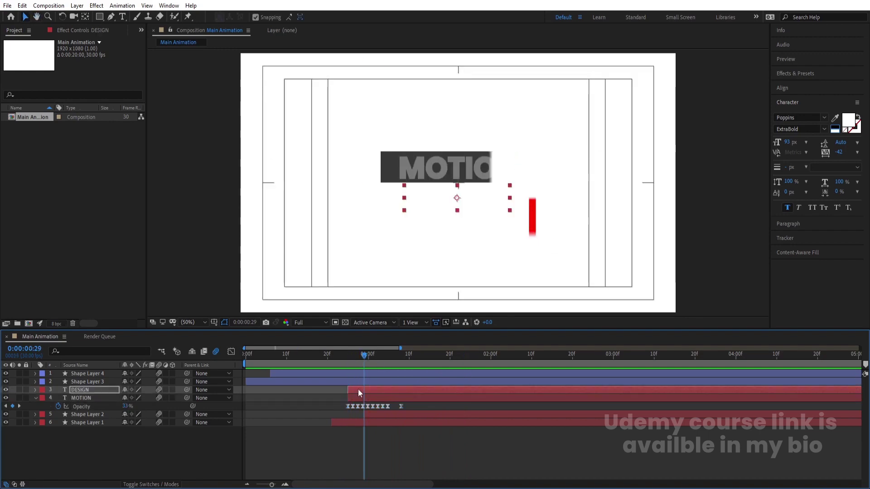
{"action": "left_click_drag", "start_coordinate": [365, 393], "coordinate": [311, 375]}
{"action": "key", "text": "Page_Down"}
{"action": "key", "text": "Page_Down"}
{"action": "key", "text": "Page_Down"}
{"action": "key", "text": "Page_Down"}
{"action": "key", "text": "Page_Down"}
{"action": "key", "text": "Page_Down"}
{"action": "key", "text": "Page_Down"}
{"action": "key", "text": "Page_Down"}
{"action": "key", "text": "space"}
{"action": "key", "text": "space"}
{"action": "key", "text": "space"}
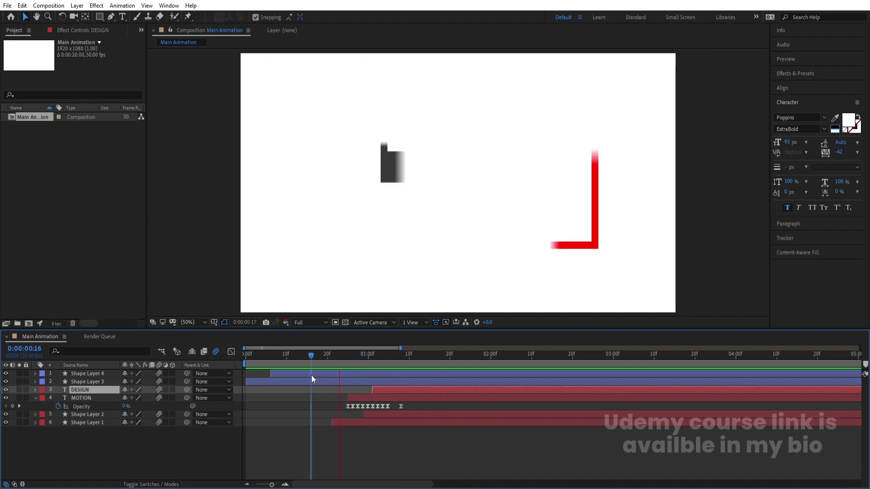
{"action": "key", "text": "space"}
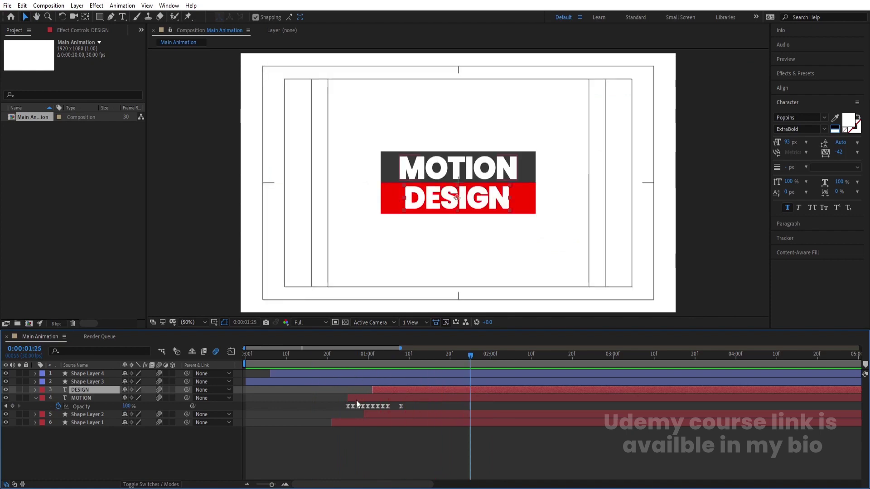
Duplicate the MOTION and DESIGN text layers and offset the copies later in time
{"action": "left_click", "coordinate": [356, 400], "text": "shift"}
{"action": "key", "text": "ctrl+d"}
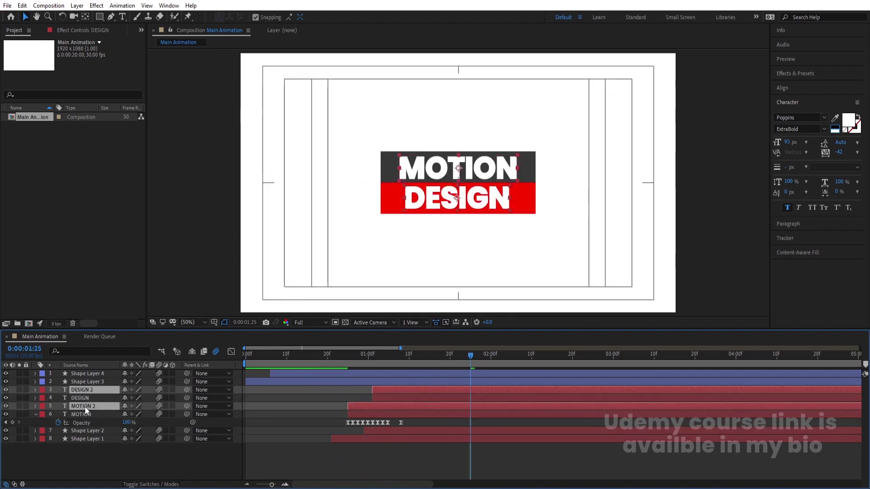
{"action": "left_click_drag", "start_coordinate": [361, 398], "coordinate": [387, 398]}
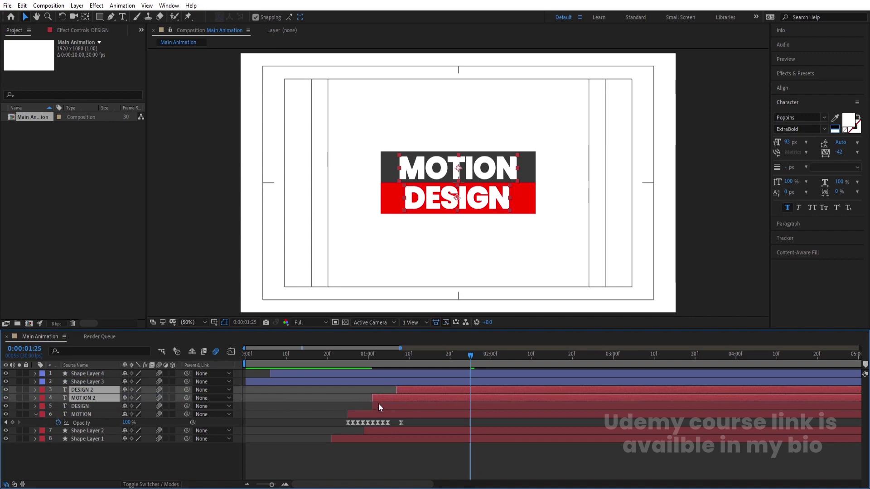
Make the original MOTION and DESIGN text outline-only with no fill and a 1 px stroke, then preview
{"action": "left_click", "coordinate": [378, 403]}
{"action": "left_click", "coordinate": [371, 411], "text": "shift"}
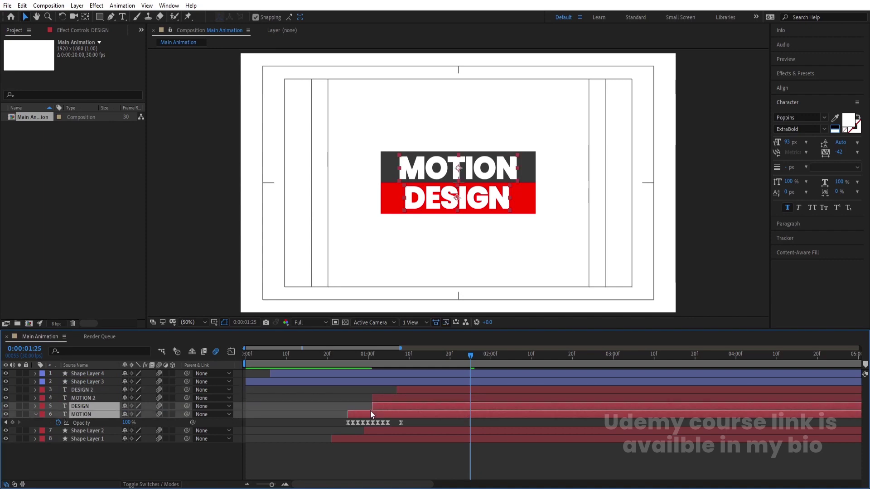
{"action": "left_click", "coordinate": [846, 132]}
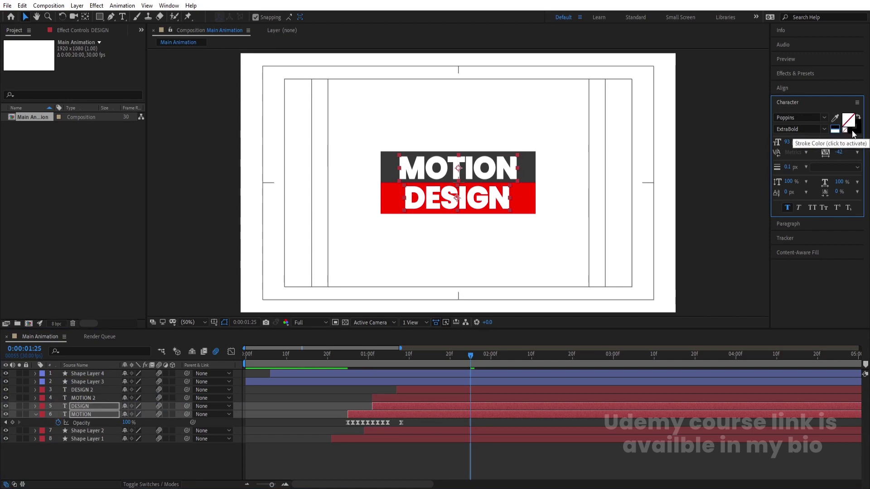
{"action": "left_click", "coordinate": [854, 131]}
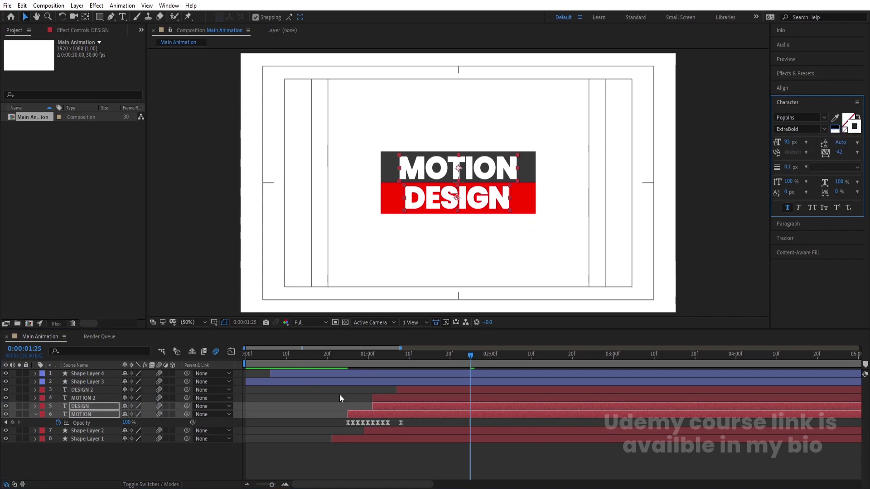
{"action": "left_click_drag", "start_coordinate": [381, 362], "coordinate": [417, 365]}
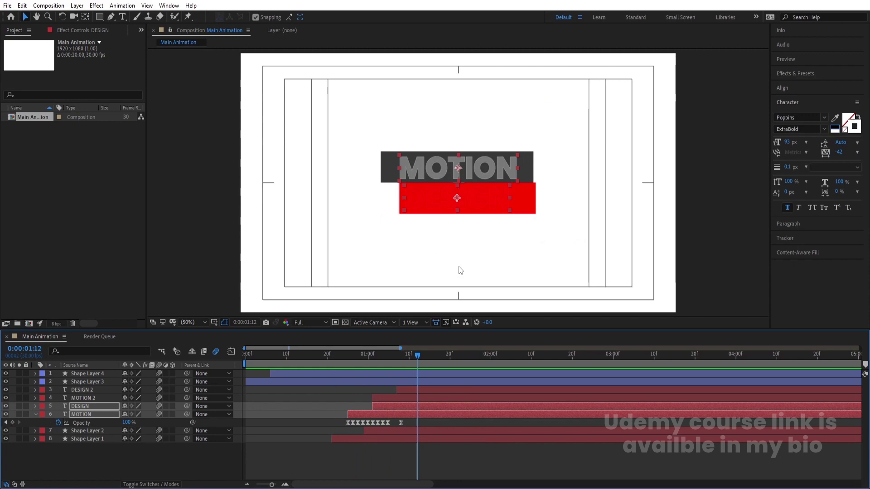
{"action": "left_click", "coordinate": [788, 167]}
{"action": "type", "text": "1"}
{"action": "key", "text": "Return"}
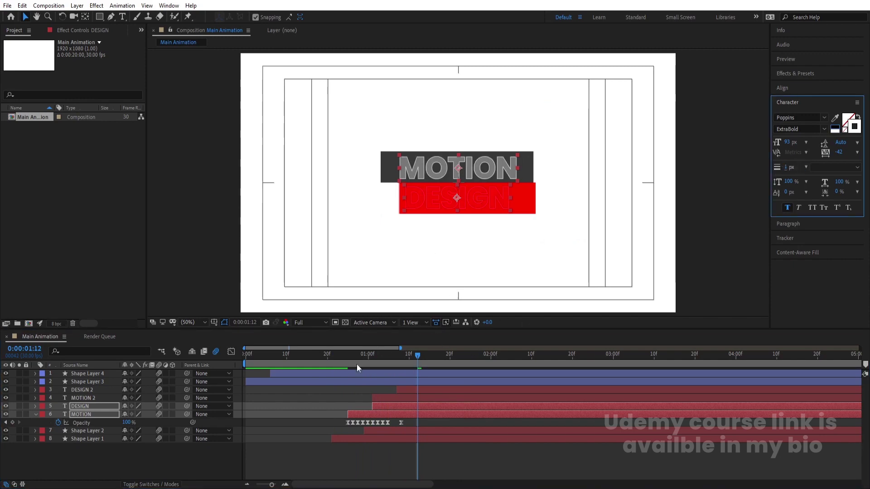
{"action": "left_click", "coordinate": [338, 361]}
{"action": "key", "text": "space"}
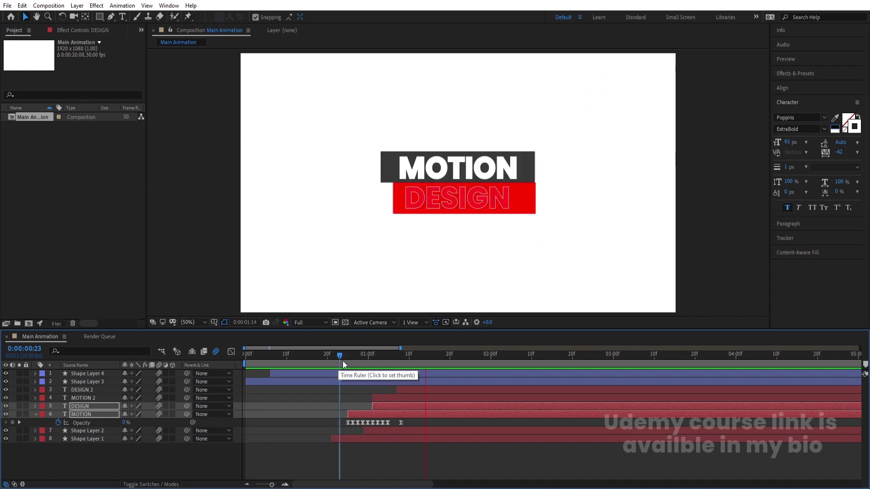
{"action": "key", "text": "space"}
{"action": "left_click", "coordinate": [247, 354]}
{"action": "key", "text": "space"}
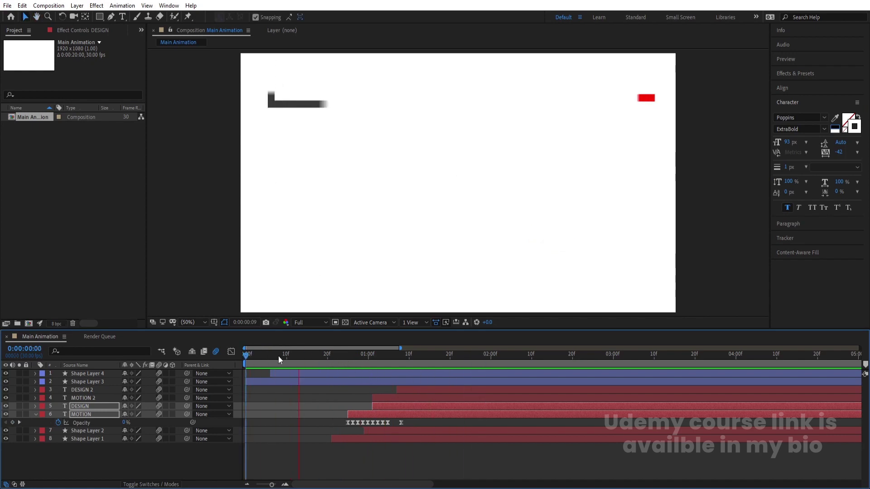
{"action": "left_click_drag", "start_coordinate": [358, 358], "coordinate": [338, 361]}
{"action": "key", "text": "space"}
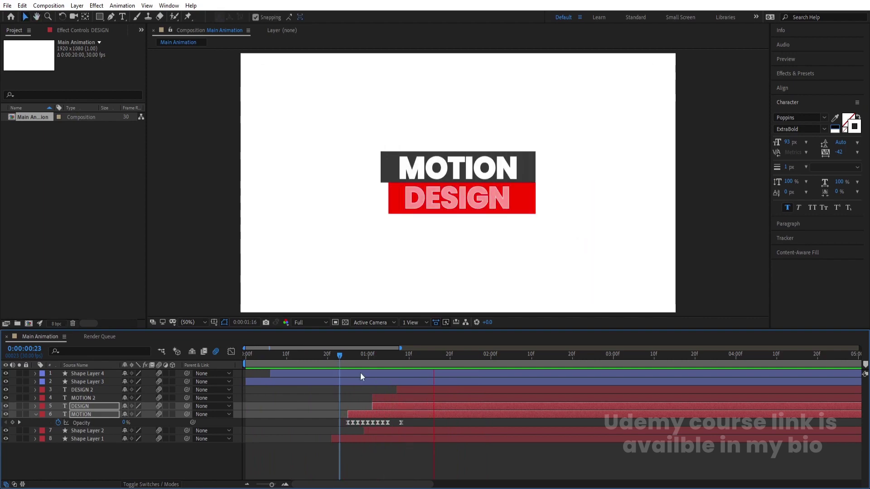
{"action": "key", "text": "space"}
{"action": "left_click", "coordinate": [370, 389]}
{"action": "left_click_drag", "start_coordinate": [363, 361], "coordinate": [338, 362]}
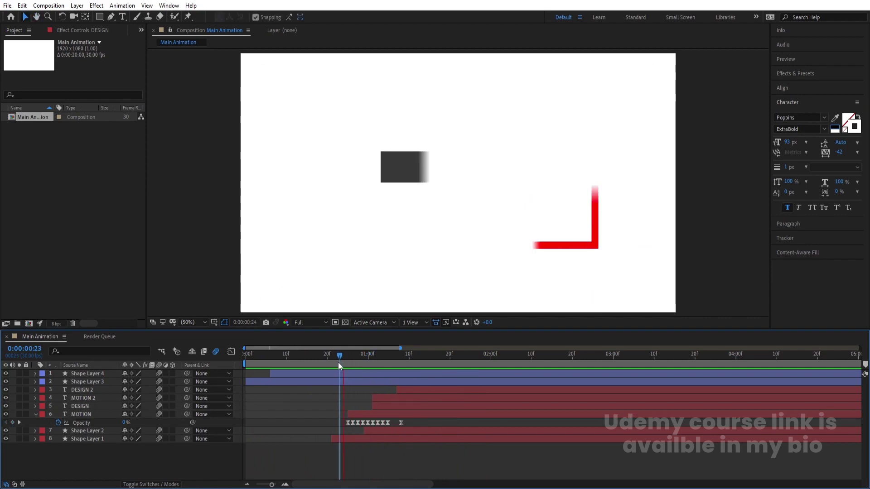
{"action": "key", "text": "space"}
{"action": "key", "text": "space"}
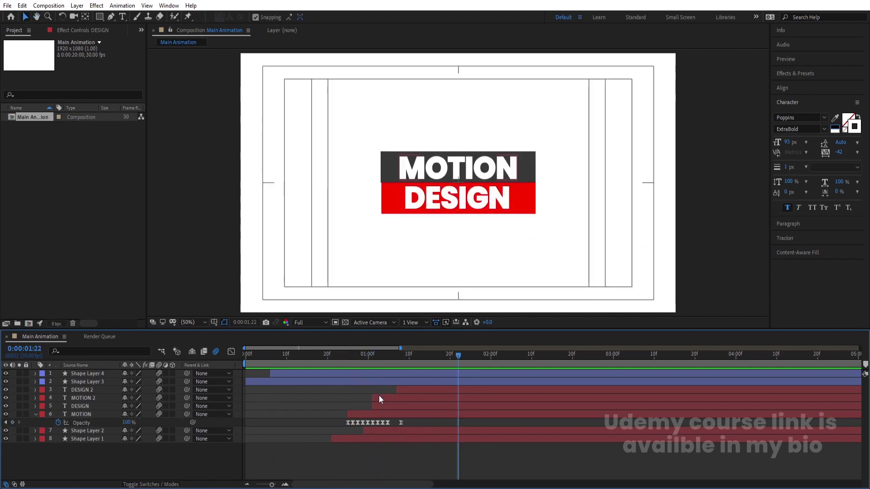
{"action": "key", "text": "space"}
{"action": "left_click_drag", "start_coordinate": [309, 355], "coordinate": [195, 360]}
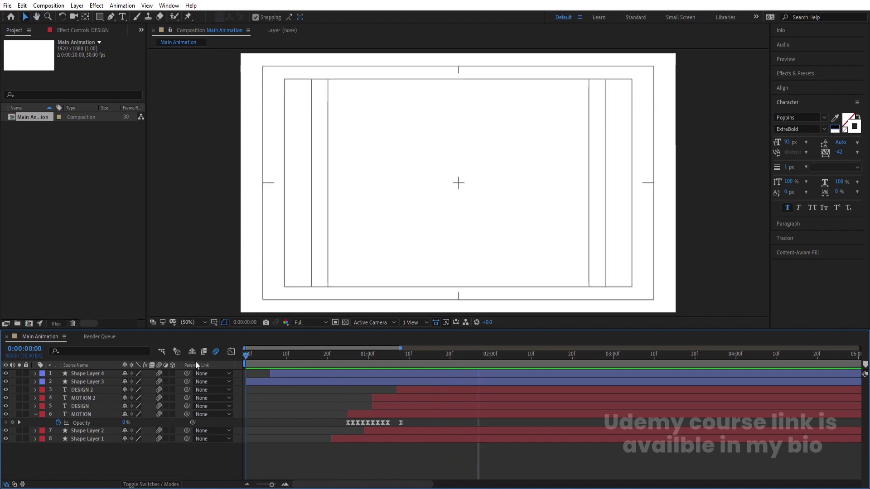
Keyframe Shape Layer 3's Opacity at 0%, 100%, then 0%, two frames apart
{"action": "left_click", "coordinate": [80, 382]}
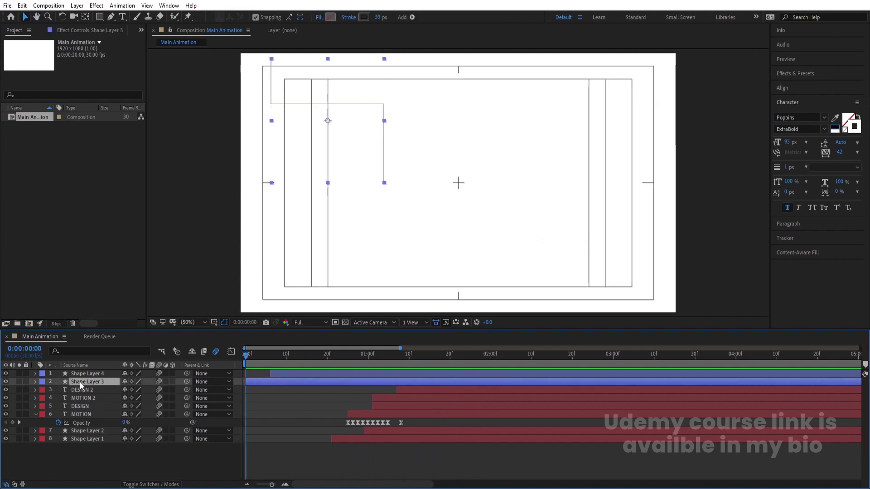
{"action": "key", "text": "t"}
{"action": "left_click", "coordinate": [129, 391]}
{"action": "type", "text": "0"}
{"action": "key", "text": "Return"}
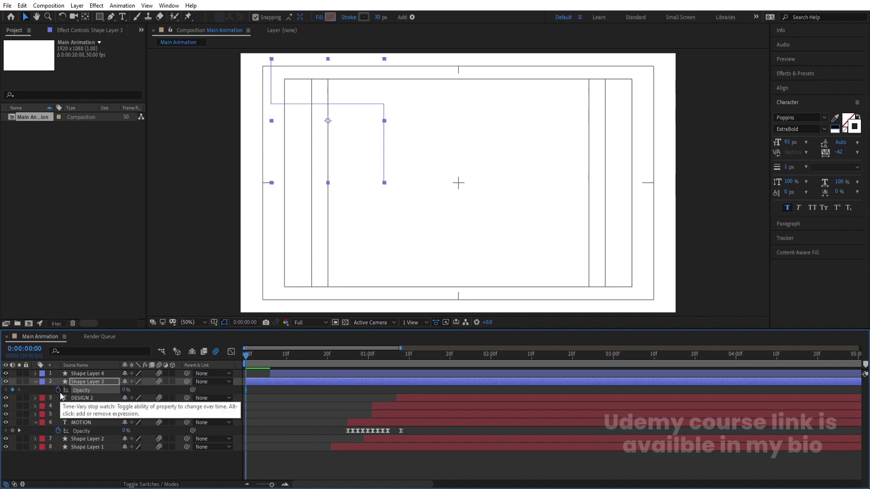
{"action": "key", "text": "Page_Down"}
{"action": "key", "text": "Page_Down"}
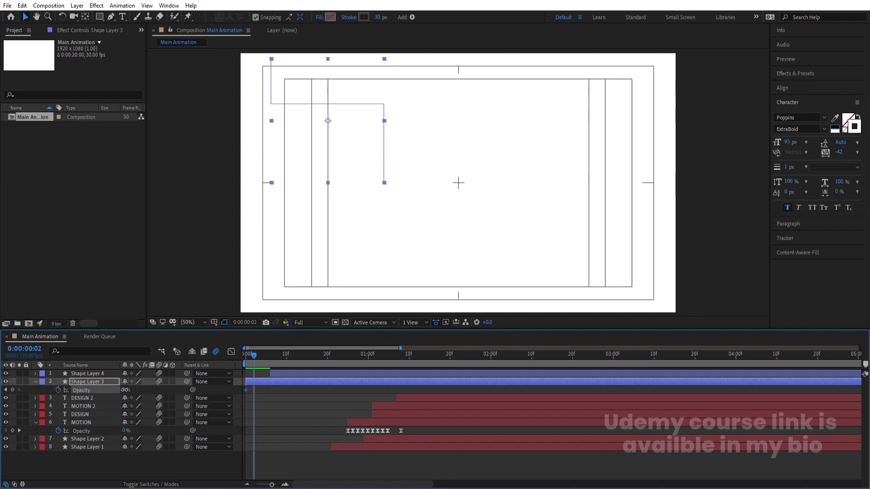
{"action": "type", "text": "100"}
{"action": "key", "text": "Return"}
{"action": "key", "text": "Page_Down"}
{"action": "key", "text": "Page_Down"}
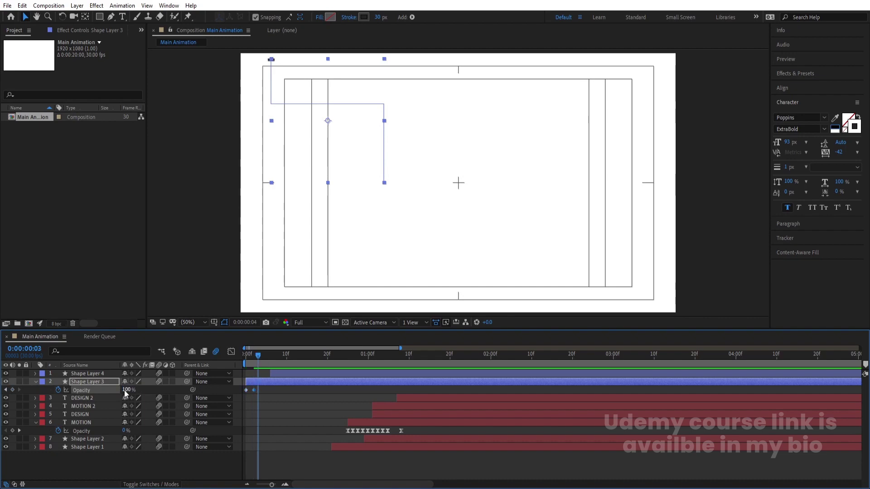
{"action": "type", "text": "0"}
{"action": "key", "text": "Return"}
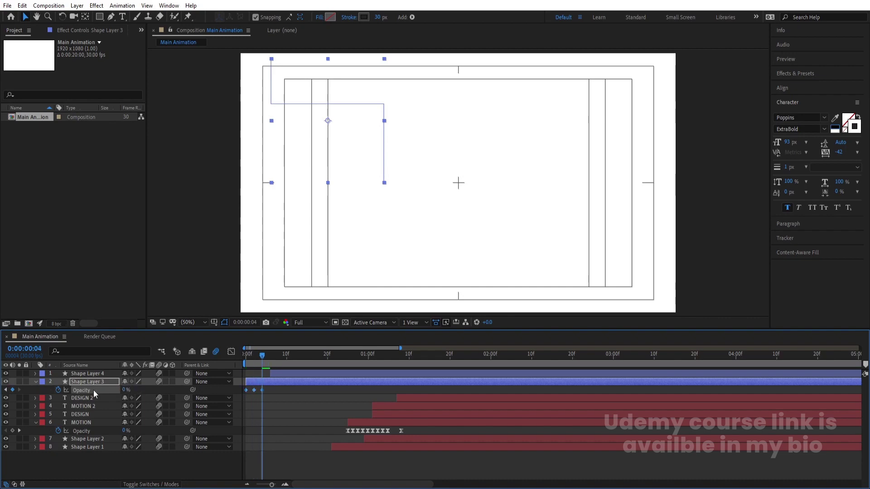
Add a loopOut() expression to Shape Layer 3's Opacity so the flicker repeats
{"action": "left_click", "coordinate": [57, 390], "text": "alt"}
{"action": "type", "text": "loop"}
{"action": "key", "text": "Down"}
{"action": "key", "text": "Down"}
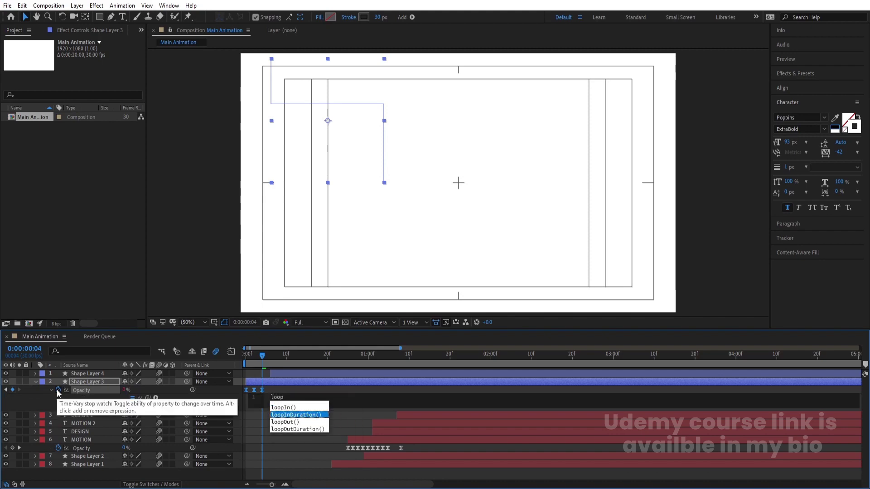
{"action": "key", "text": "Return"}
{"action": "left_click", "coordinate": [275, 386]}
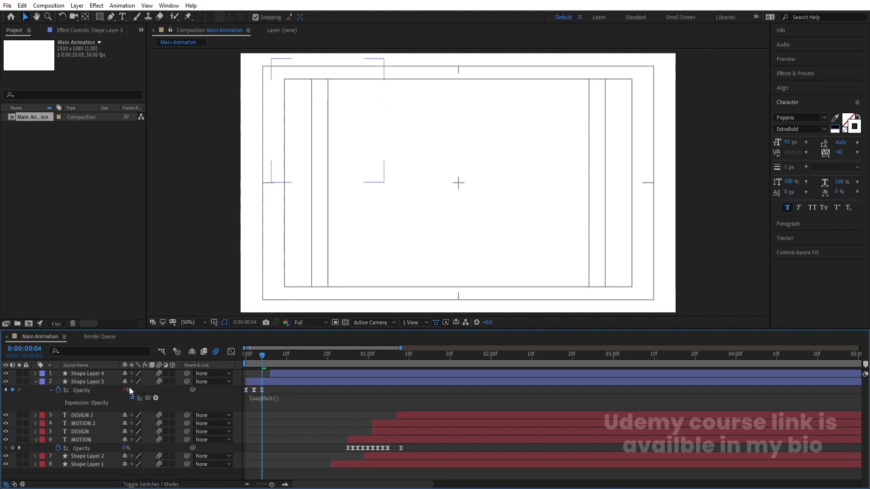
{"action": "left_click", "coordinate": [89, 390]}
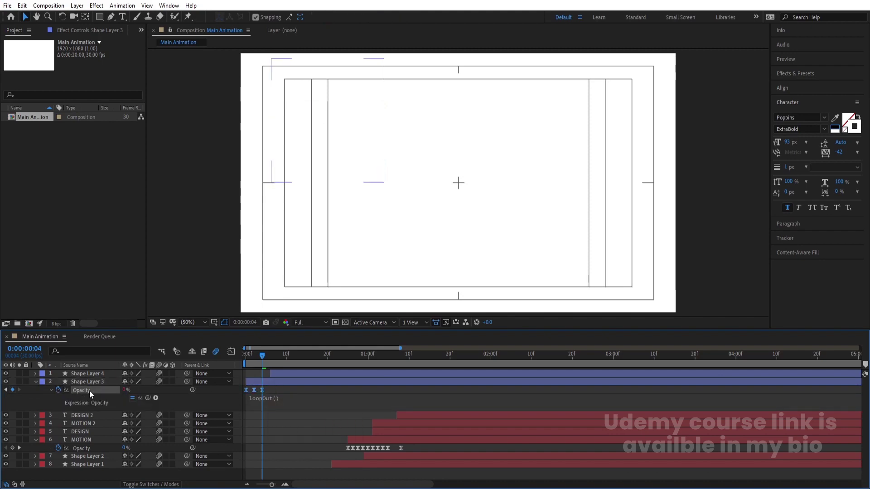
Preview the title animation from frame 6, then collapse all layer properties
{"action": "left_click", "coordinate": [271, 363]}
{"action": "left_click", "coordinate": [276, 375]}
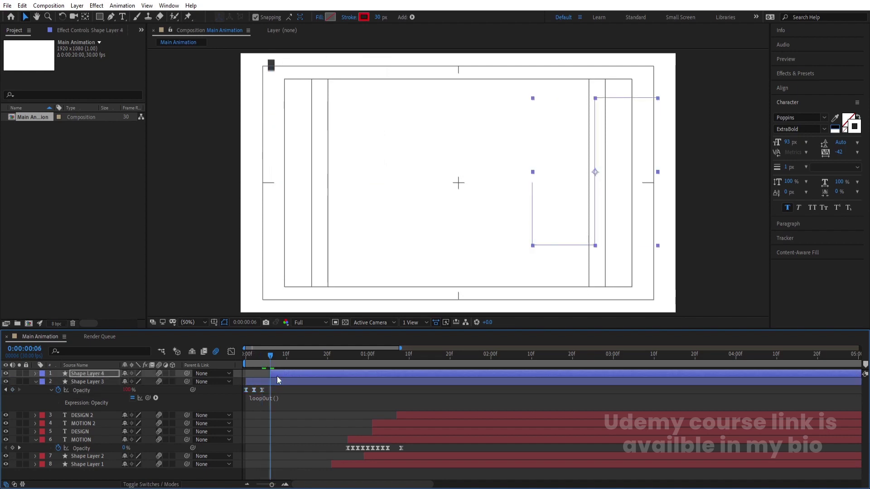
{"action": "key", "text": "space"}
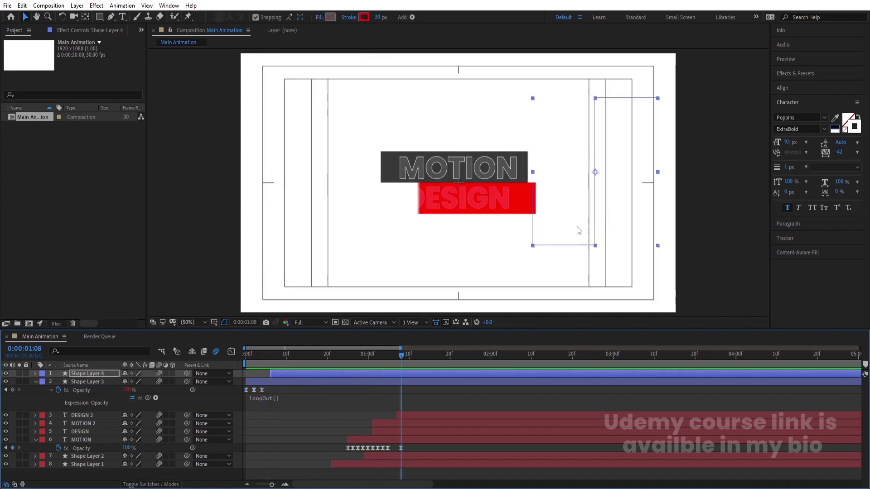
{"action": "key", "text": "space"}
{"action": "key", "text": "space"}
{"action": "left_click", "coordinate": [289, 394]}
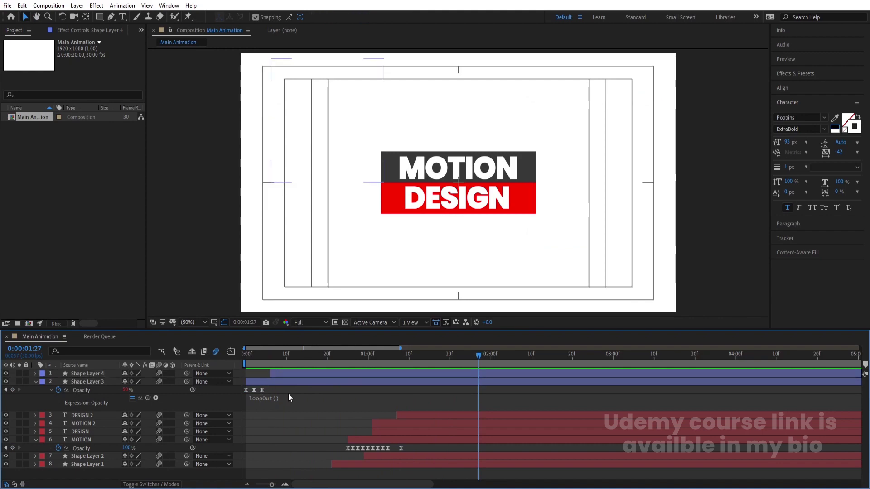
{"action": "key", "text": "u"}
{"action": "key", "text": "u"}
{"action": "left_click", "coordinate": [376, 407]}
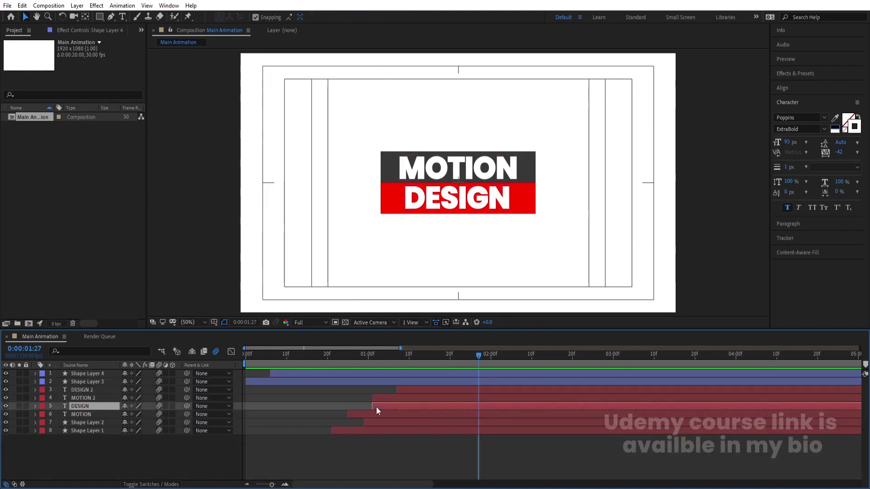
Duplicate the DESIGN and MOTION layers and move the copies to the bottom of the stack
{"action": "left_click", "coordinate": [96, 414], "text": "ctrl"}
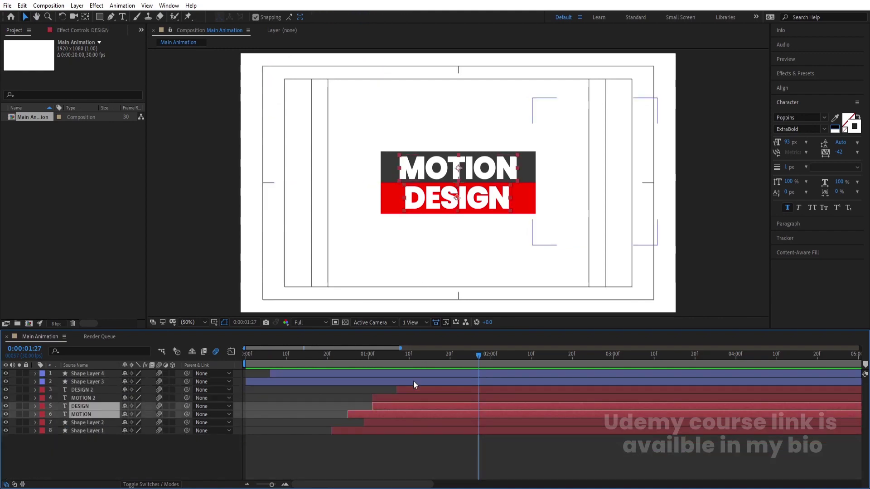
{"action": "key", "text": "ctrl+d"}
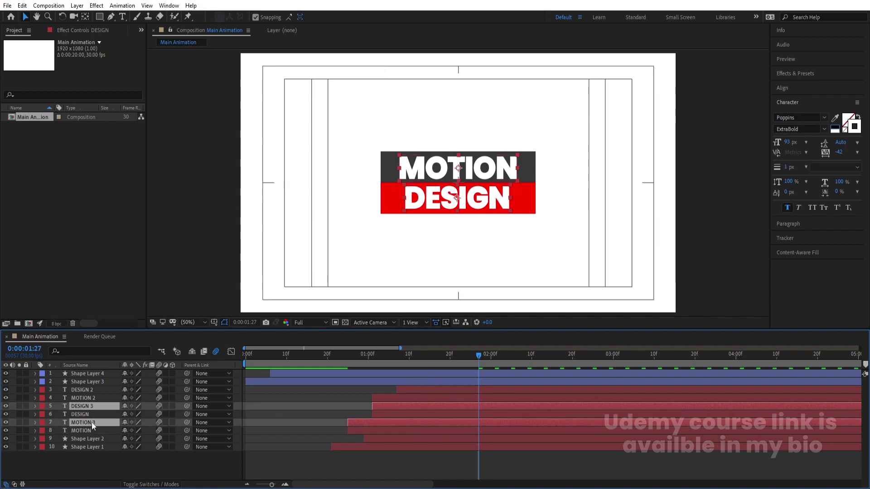
{"action": "left_click_drag", "start_coordinate": [92, 422], "coordinate": [100, 459]}
{"action": "left_click", "coordinate": [100, 458]}
Add a Null Object layer and give DESIGN 3 and MOTION 3 a yellow label
{"action": "right_click", "coordinate": [99, 458]}
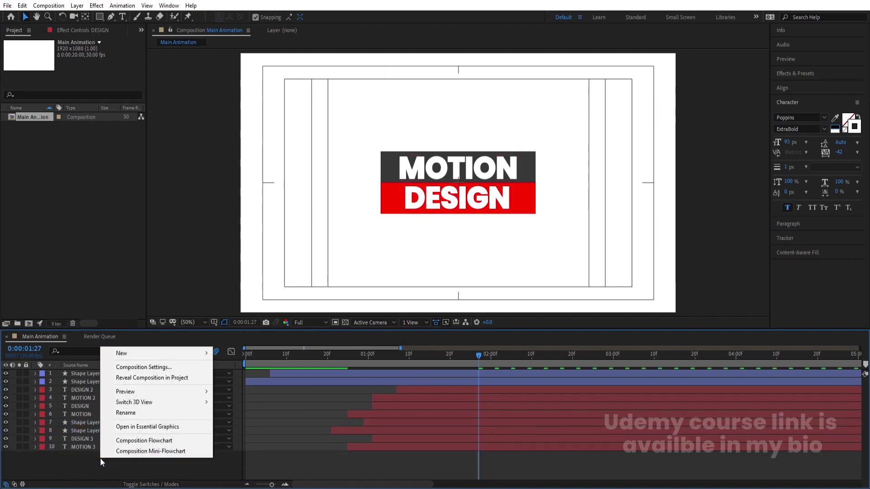
{"action": "mouse_move", "coordinate": [131, 354]}
{"action": "left_click", "coordinate": [267, 406]}
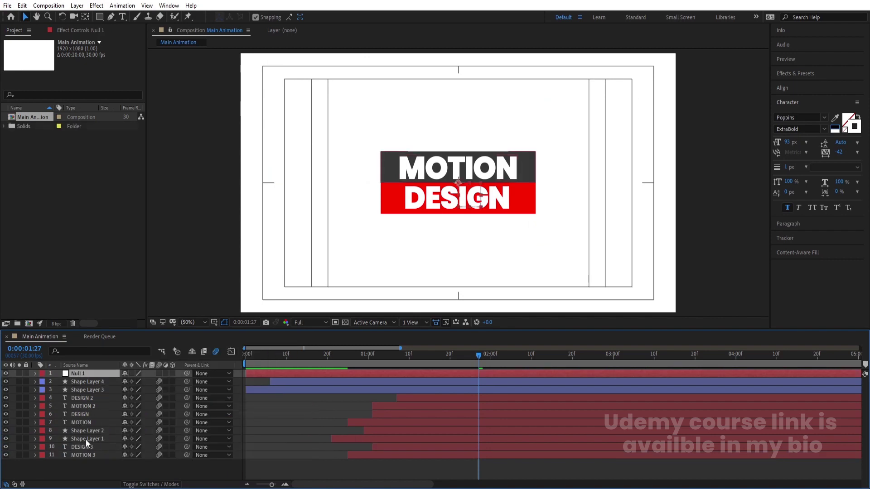
{"action": "left_click", "coordinate": [81, 447]}
{"action": "left_click", "coordinate": [81, 456], "text": "shift"}
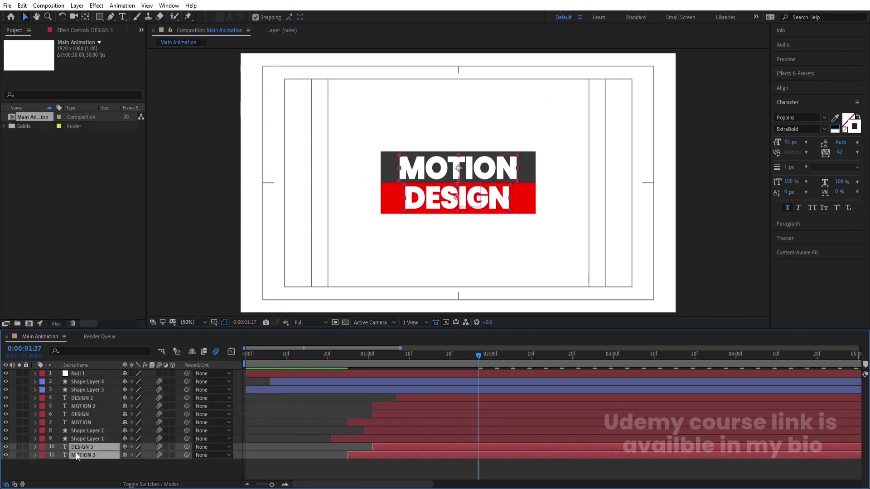
{"action": "left_click", "coordinate": [42, 447]}
{"action": "left_click", "coordinate": [78, 297]}
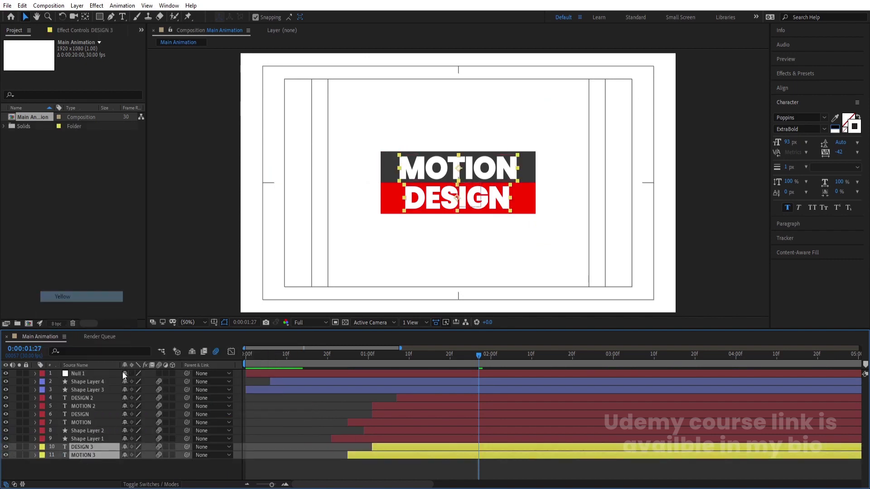
Parent DESIGN 3 and MOTION 3 to Null 1 and scale Null 1 to 246%
{"action": "left_click_drag", "start_coordinate": [187, 446], "coordinate": [82, 370]}
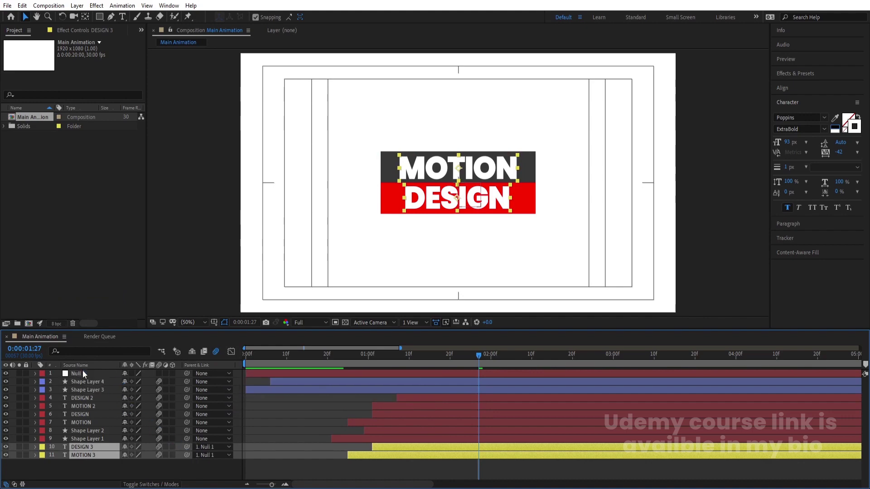
{"action": "left_click", "coordinate": [82, 371]}
{"action": "key", "text": "s"}
{"action": "left_click_drag", "start_coordinate": [136, 382], "coordinate": [202, 382]}
Give the DESIGN 3 and MOTION 3 copies a black 0.1 px stroke in the Character panel
{"action": "left_click", "coordinate": [92, 456]}
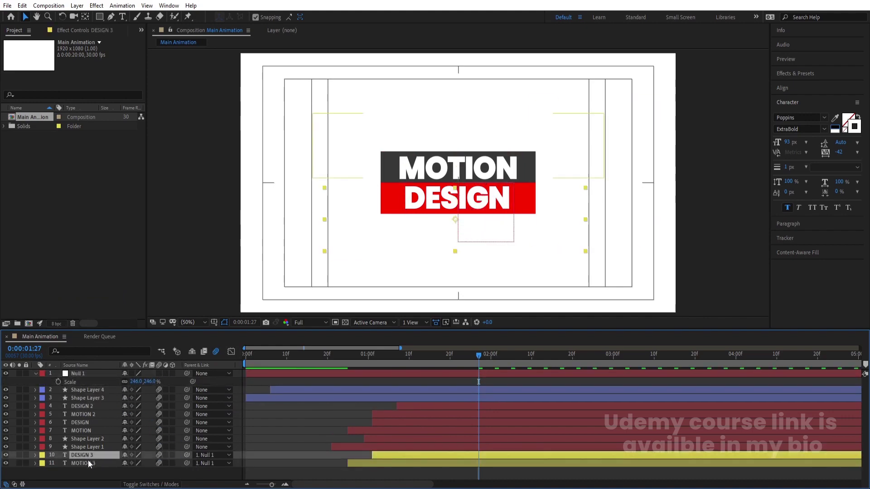
{"action": "left_click", "coordinate": [86, 463], "text": "shift"}
{"action": "left_click", "coordinate": [834, 128]}
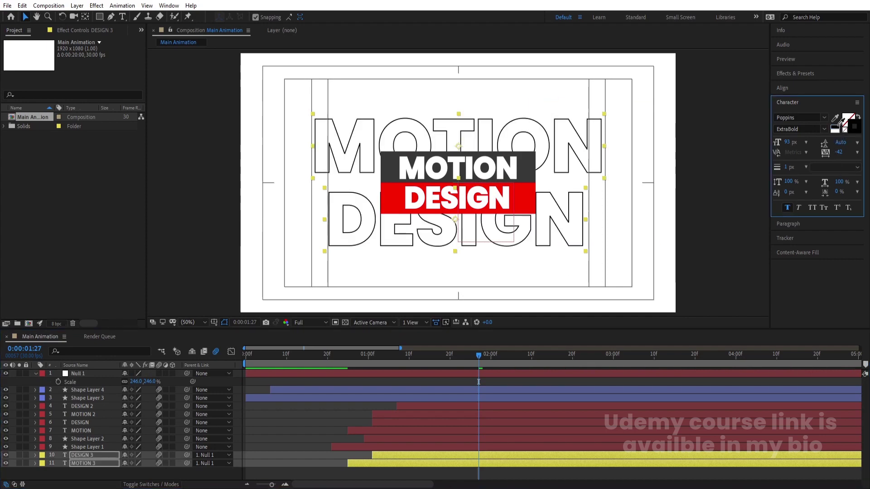
{"action": "left_click", "coordinate": [788, 168]}
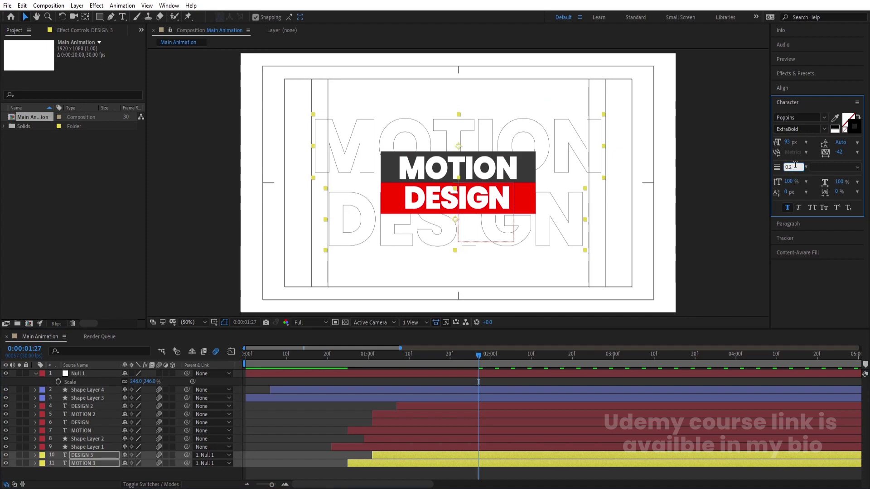
{"action": "key", "text": "BackSpace"}
{"action": "type", "text": "0.1"}
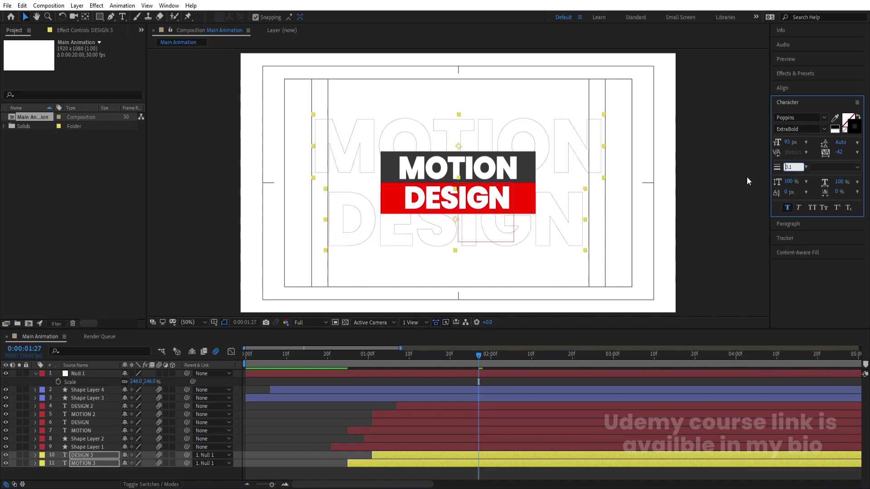
{"action": "left_click", "coordinate": [289, 419]}
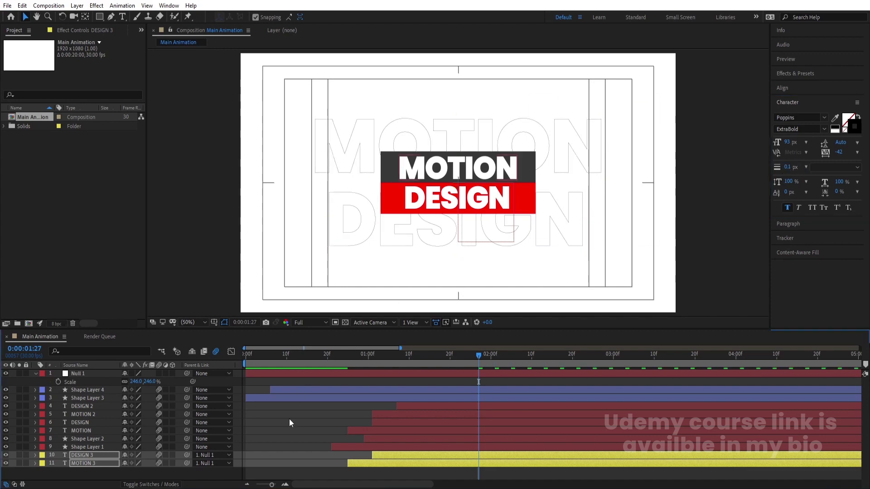
Delete Null 1 and pre-compose the DESIGN 3 and MOTION 3 copies
{"action": "left_click", "coordinate": [83, 375]}
{"action": "key", "text": "Delete"}
{"action": "left_click", "coordinate": [90, 439]}
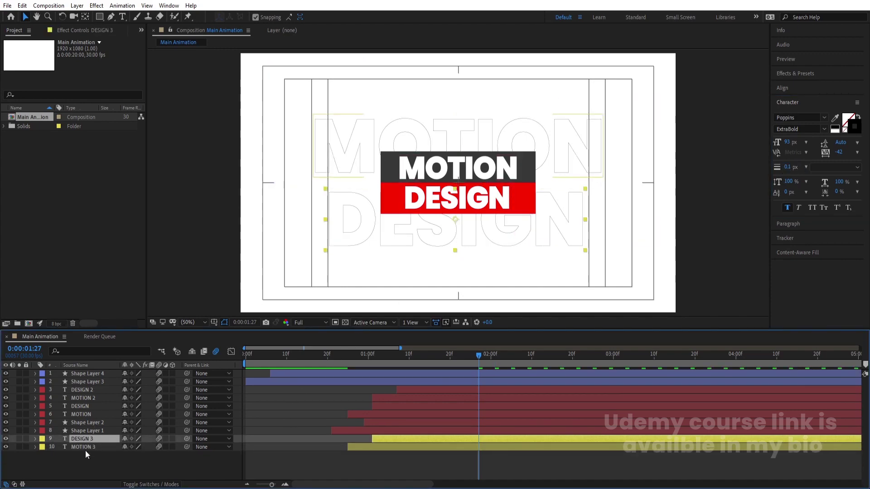
{"action": "left_click", "coordinate": [85, 451], "text": "shift"}
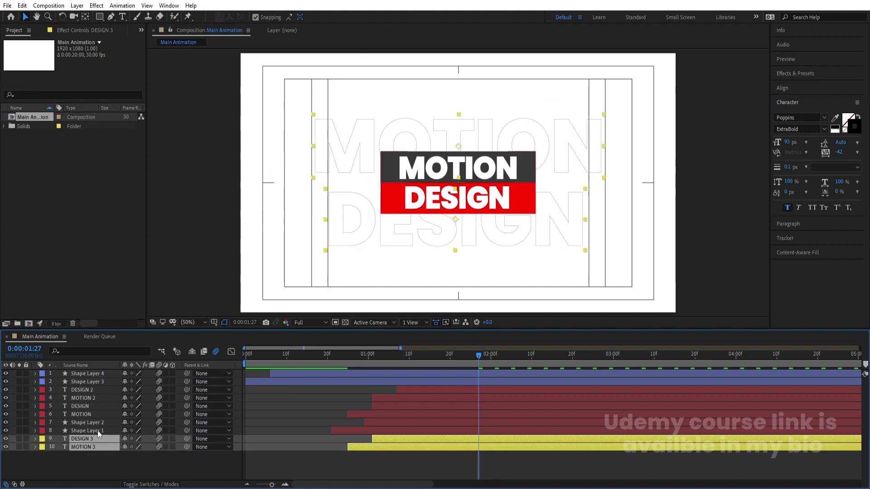
{"action": "key", "text": "ctrl+shift+c"}
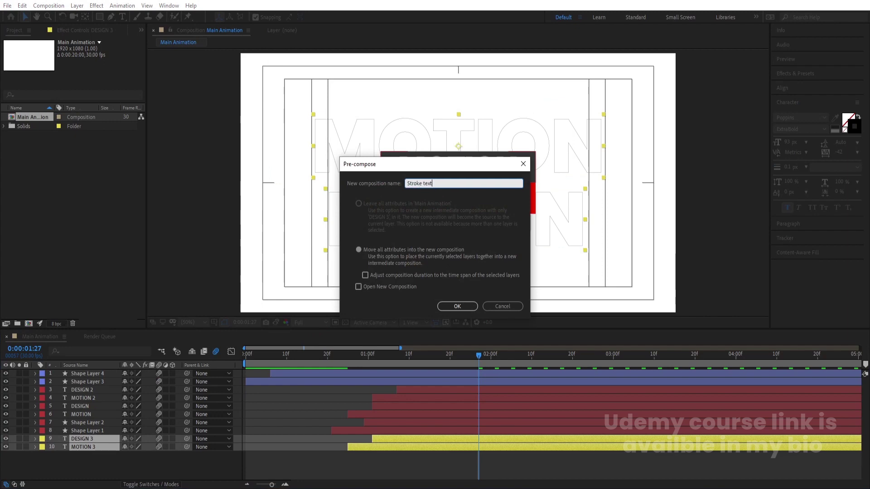
Confirm the Stroke text precomp and add a white solid at the bottom of the stack
{"action": "key", "text": "Return"}
{"action": "left_click", "coordinate": [83, 458]}
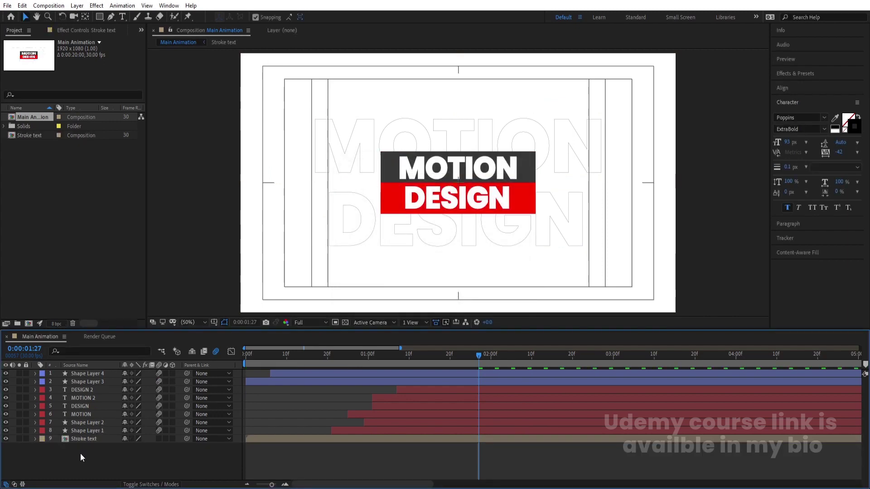
{"action": "key", "text": "ctrl+y"}
{"action": "key", "text": "Return"}
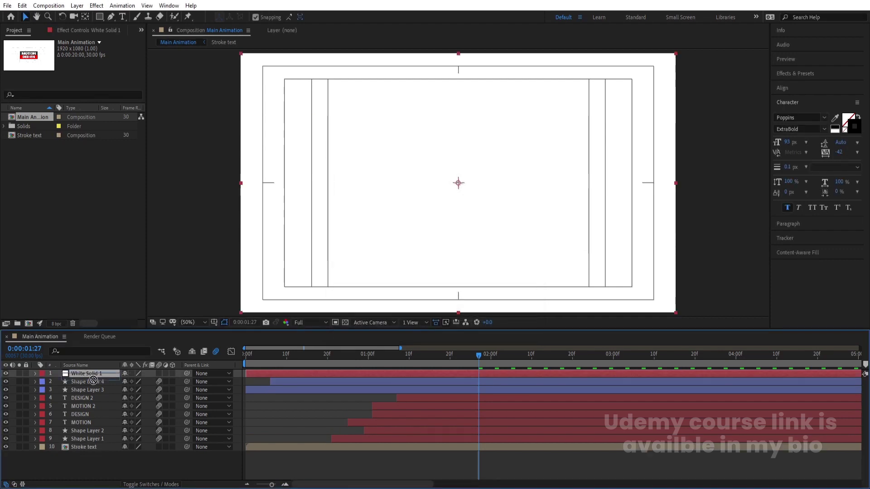
{"action": "left_click_drag", "start_coordinate": [94, 381], "coordinate": [94, 462]}
Draw a rectangular mask around the title bars on Stroke text, then delete it
{"action": "left_click", "coordinate": [87, 442]}
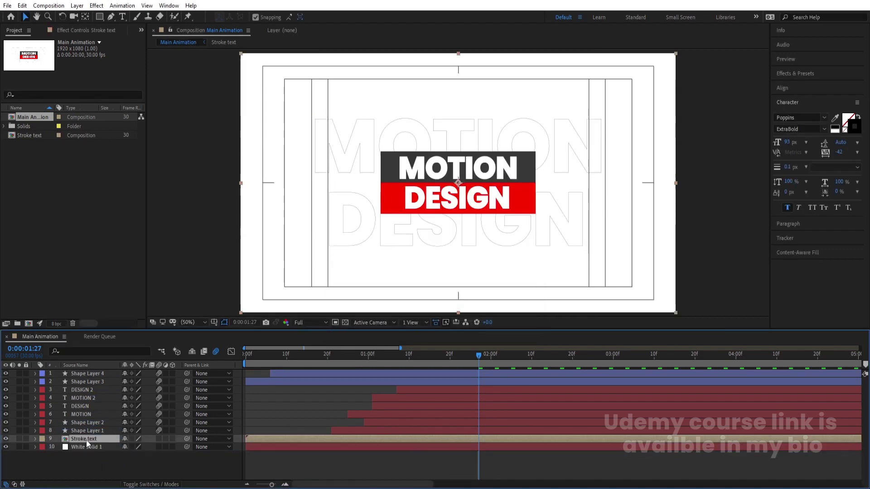
{"action": "left_click", "coordinate": [100, 16]}
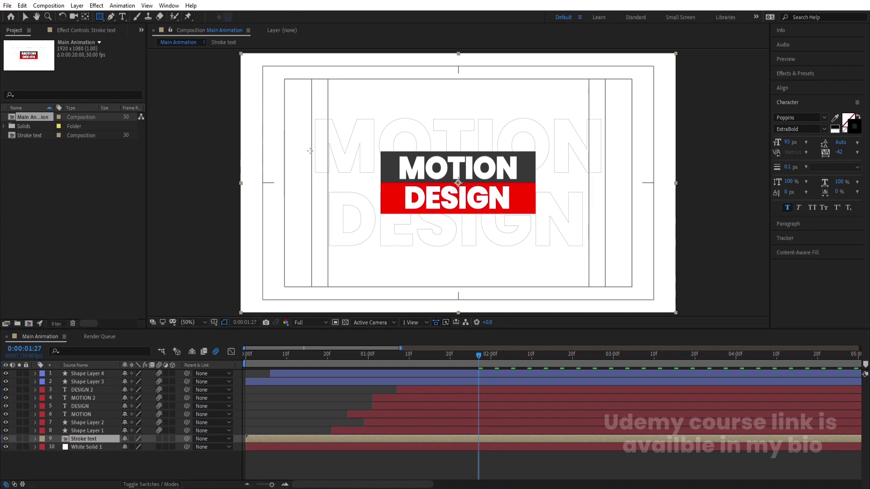
{"action": "mouse_move", "coordinate": [310, 151]}
{"action": "left_mouse_down"}
{"action": "mouse_move", "coordinate": [408, 199]}
{"action": "mouse_move", "coordinate": [565, 201]}
{"action": "mouse_move", "coordinate": [617, 211]}
{"action": "left_mouse_up"}
{"action": "key", "text": "Num_Lock"}
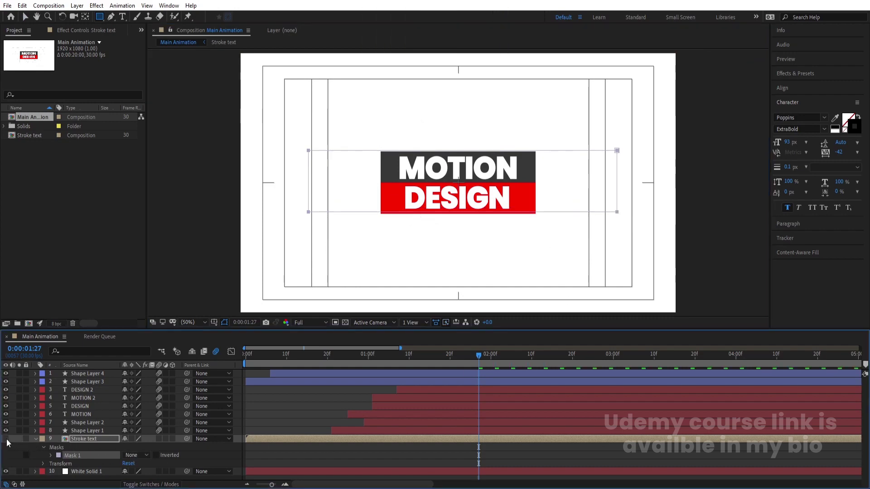
{"action": "left_click", "coordinate": [70, 439]}
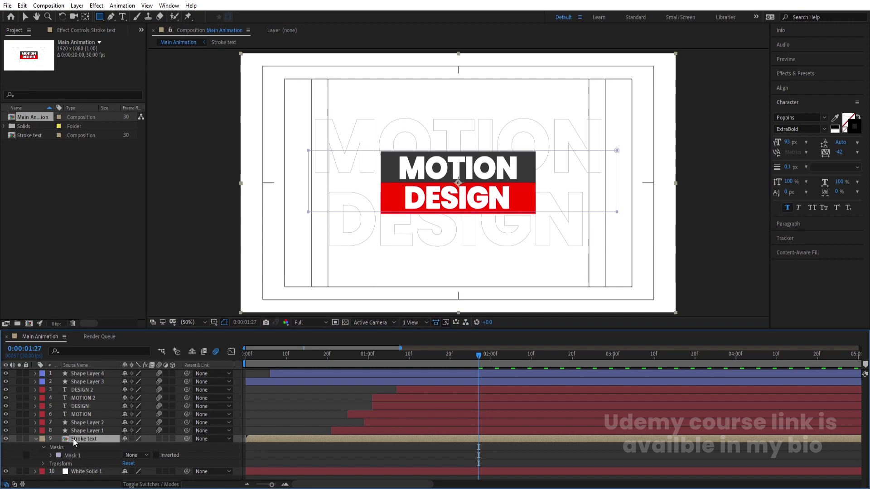
{"action": "double_click", "coordinate": [72, 438]}
{"action": "left_click", "coordinate": [45, 338]}
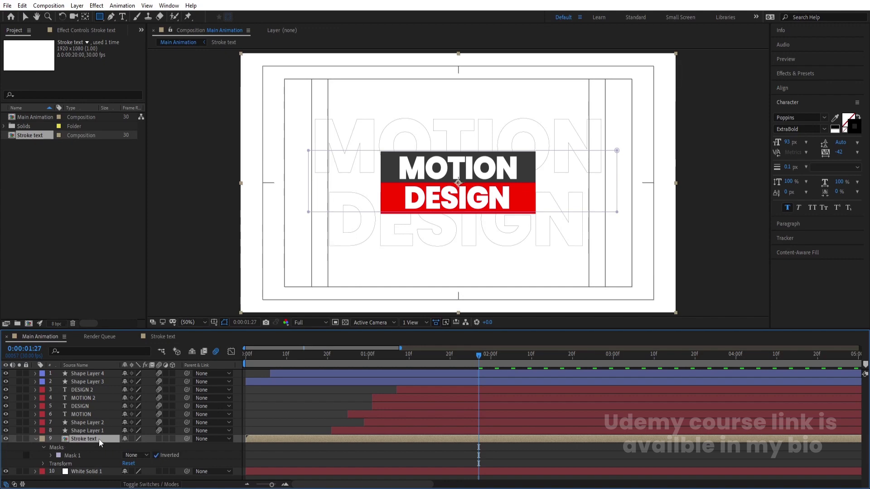
{"action": "key", "text": "ctrl+shift+i"}
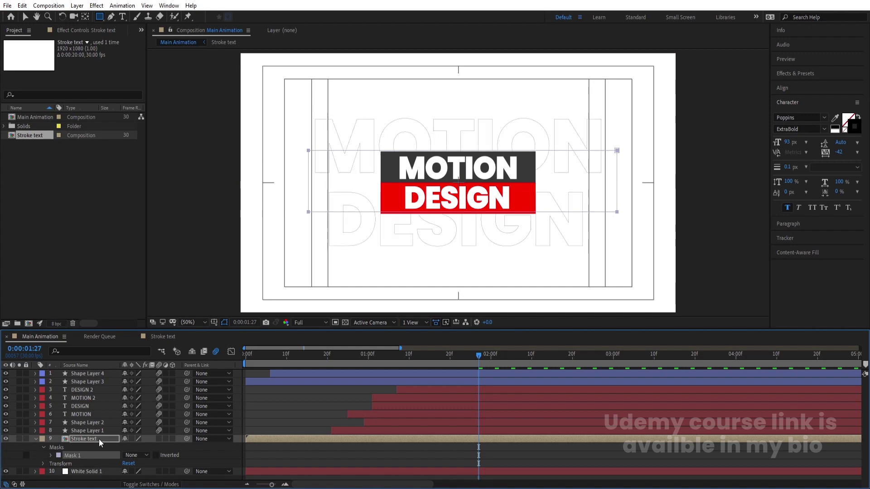
{"action": "key", "text": "Delete"}
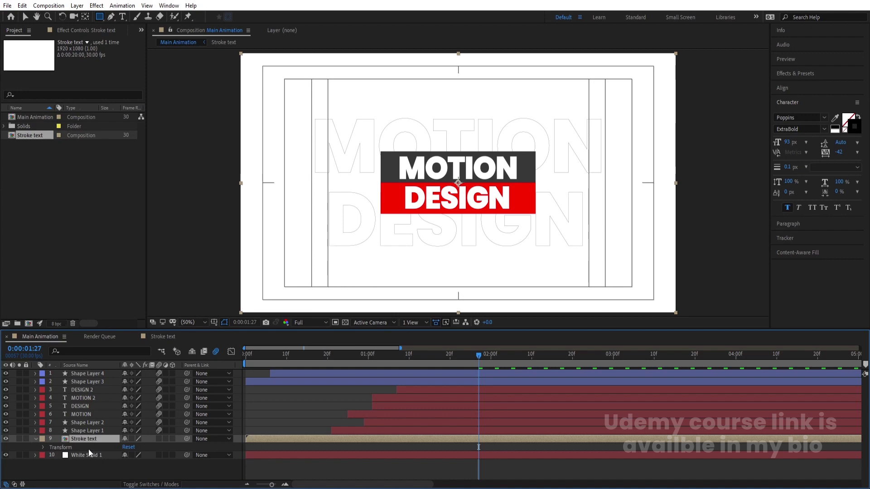
Scale the Stroke text layer up to 126%
{"action": "key", "text": "s"}
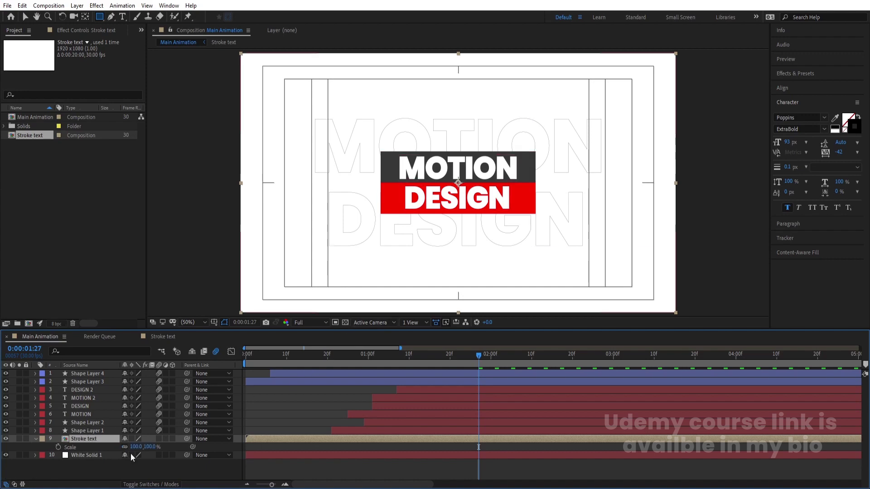
{"action": "left_click_drag", "start_coordinate": [132, 447], "coordinate": [142, 448]}
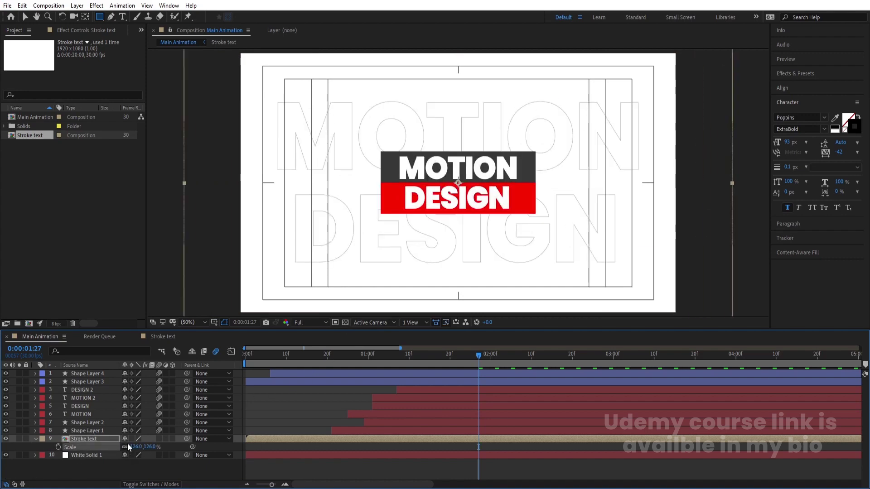
{"action": "double_click", "coordinate": [100, 439]}
Set starting Position keyframes for DESIGN 3 and MOTION 3 at 0:00:01:02
{"action": "left_click", "coordinate": [285, 373]}
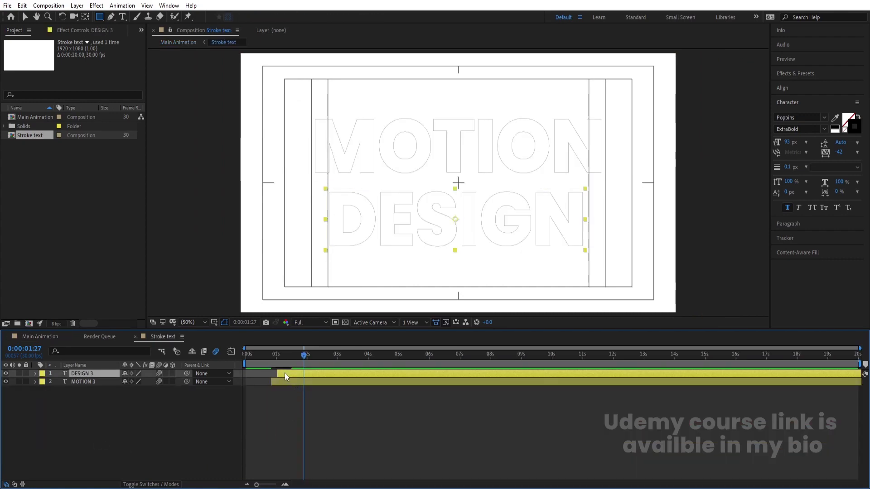
{"action": "left_click", "coordinate": [285, 382], "text": "shift"}
{"action": "left_click", "coordinate": [279, 358]}
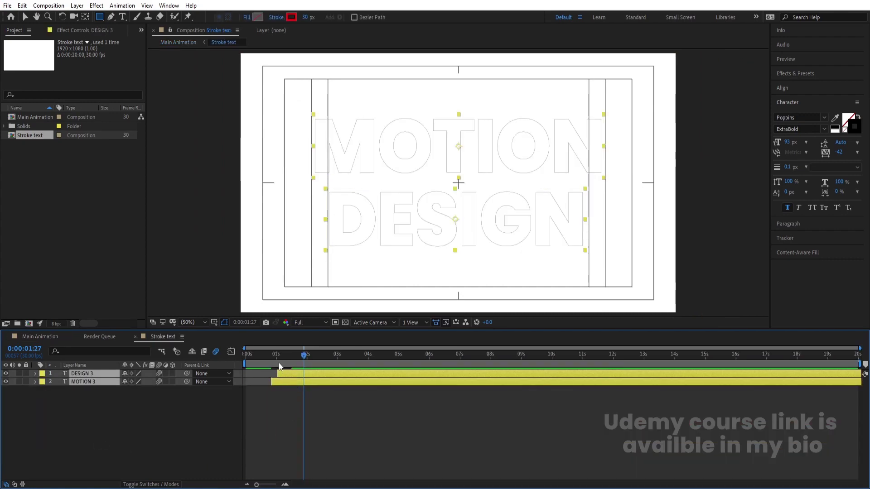
{"action": "key", "text": "p"}
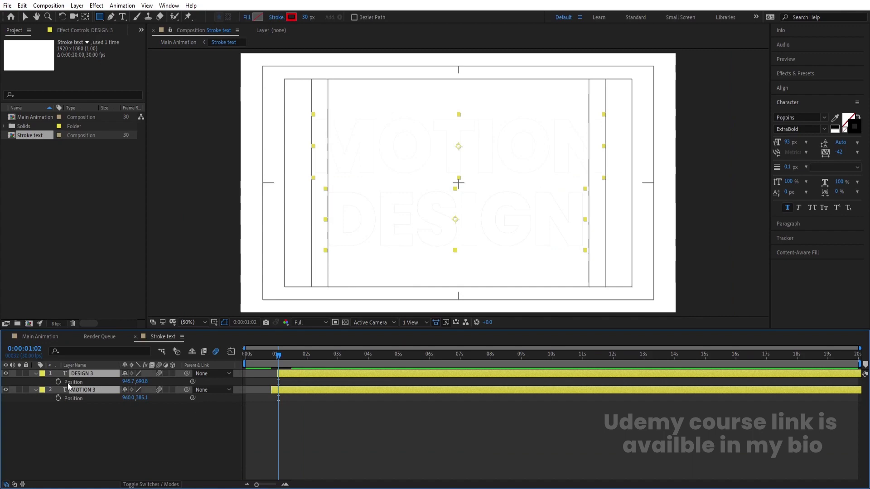
{"action": "key", "text": "alt+shift+p"}
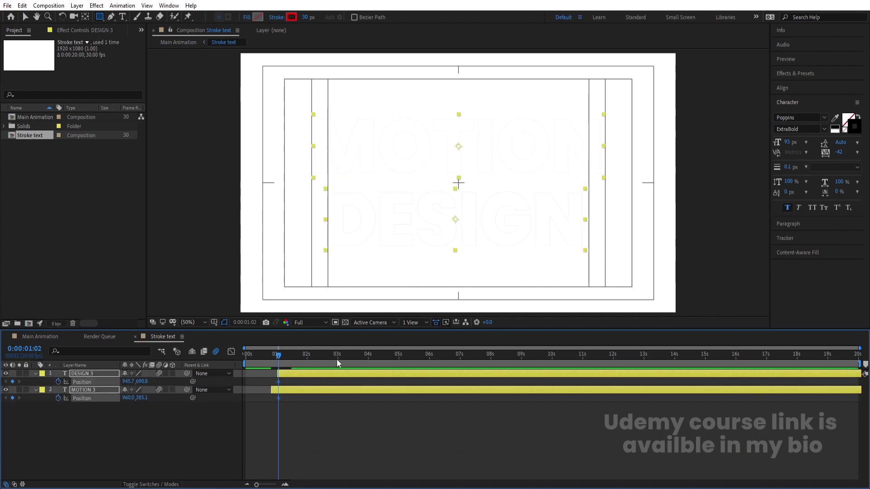
At about five seconds, slide DESIGN 3 left and MOTION 3 right, ending near 5.5 seconds
{"action": "left_click_drag", "start_coordinate": [337, 363], "coordinate": [398, 359]}
{"action": "left_click", "coordinate": [384, 418]}
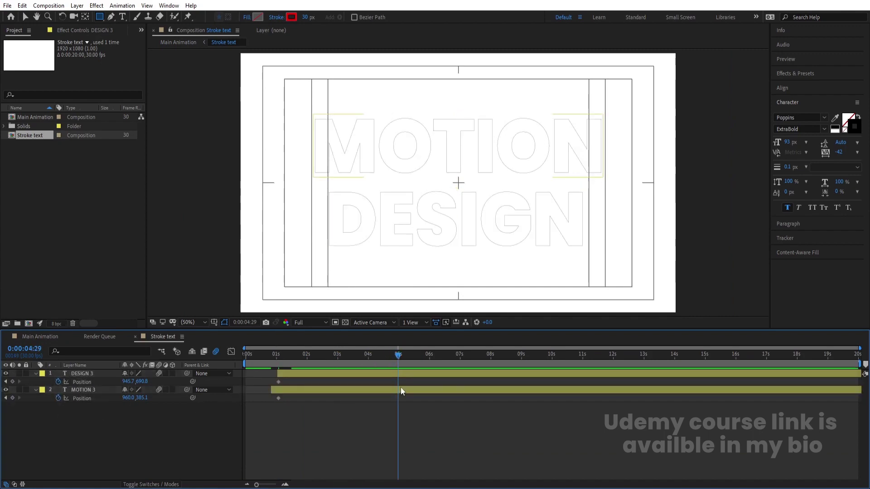
{"action": "left_click", "coordinate": [398, 376]}
{"action": "key", "text": "v"}
{"action": "left_click_drag", "start_coordinate": [388, 223], "coordinate": [366, 222]}
{"action": "left_click", "coordinate": [361, 159]}
{"action": "left_click_drag", "start_coordinate": [340, 159], "coordinate": [366, 152]}
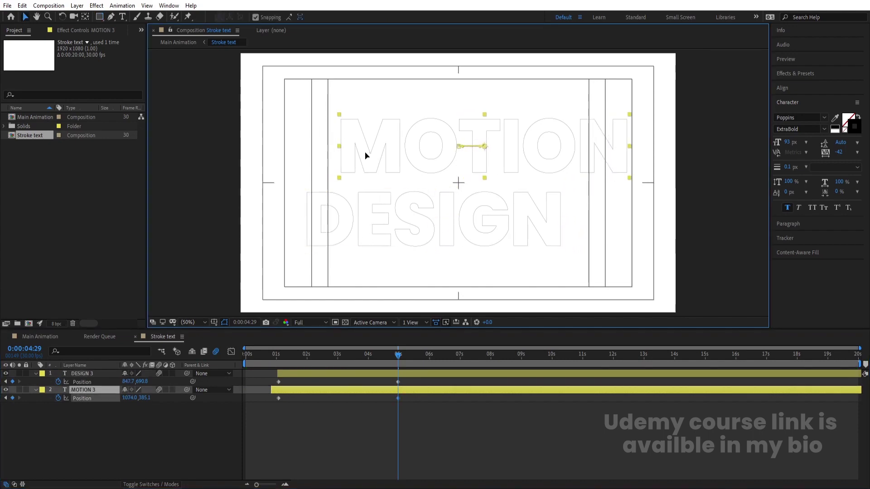
{"action": "left_click", "coordinate": [396, 374], "text": "shift"}
{"action": "mouse_move", "coordinate": [389, 381]}
{"action": "left_mouse_down"}
{"action": "mouse_move", "coordinate": [415, 404]}
{"action": "mouse_move", "coordinate": [414, 385]}
{"action": "left_mouse_up"}
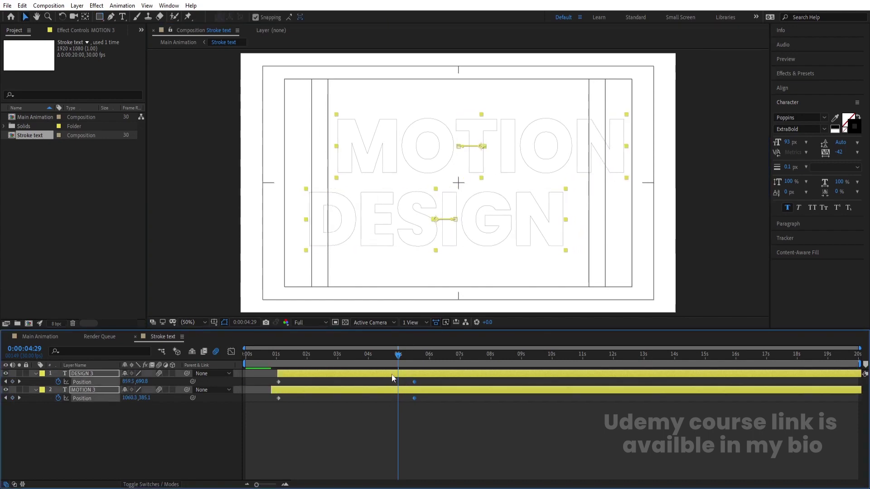
{"action": "left_click_drag", "start_coordinate": [397, 355], "coordinate": [299, 358]}
Preview the sliding outline text in Stroke text and Main Animation from the start
{"action": "key", "text": "space"}
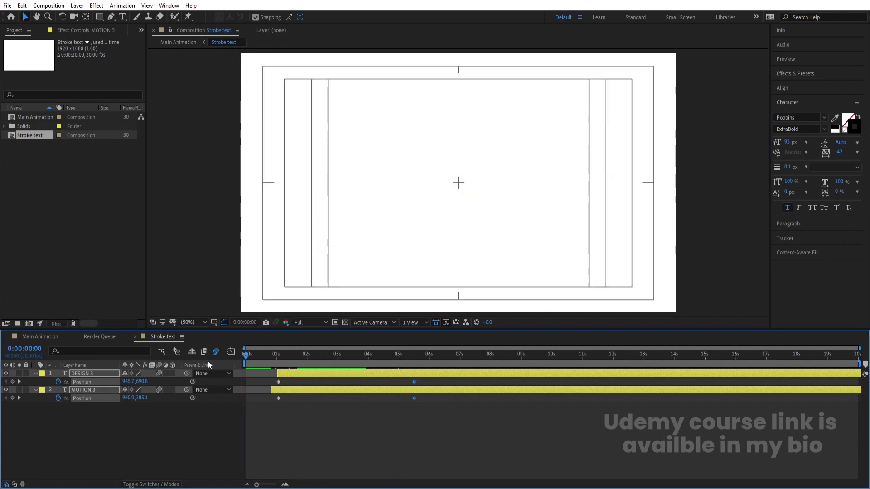
{"action": "left_click", "coordinate": [29, 337]}
{"action": "key", "text": "space"}
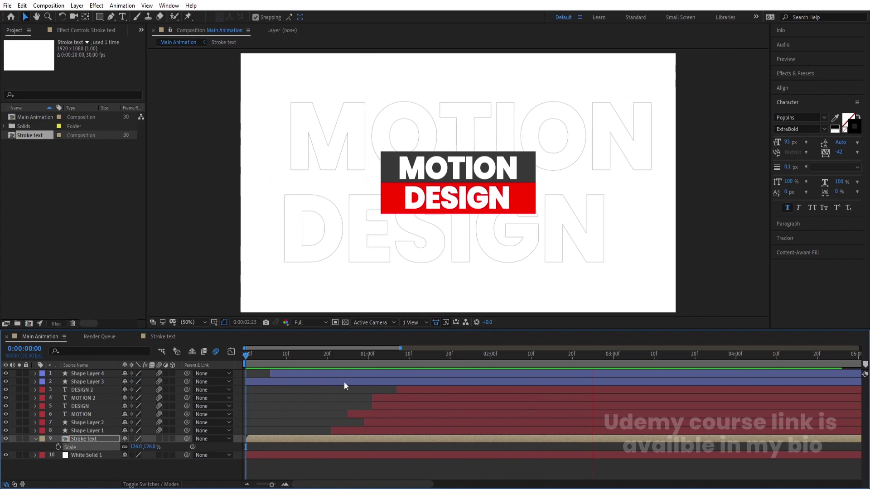
{"action": "key", "text": "space"}
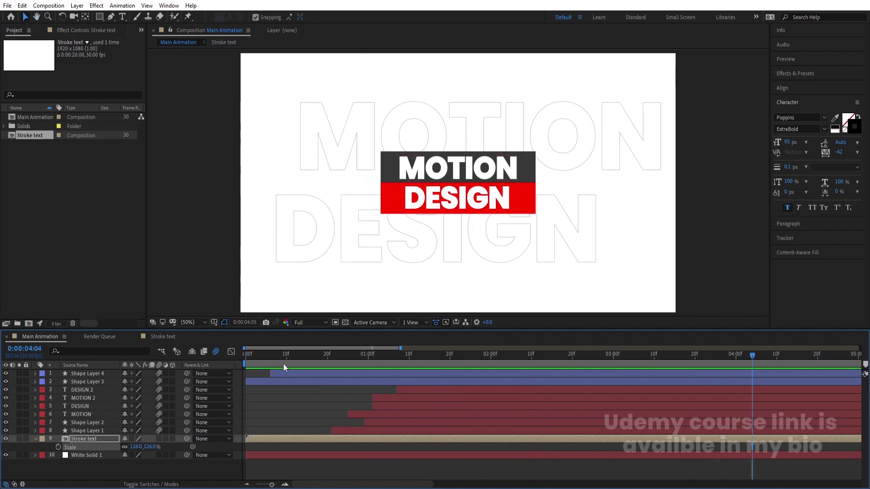
{"action": "key", "text": "Home"}
{"action": "key", "text": "space"}
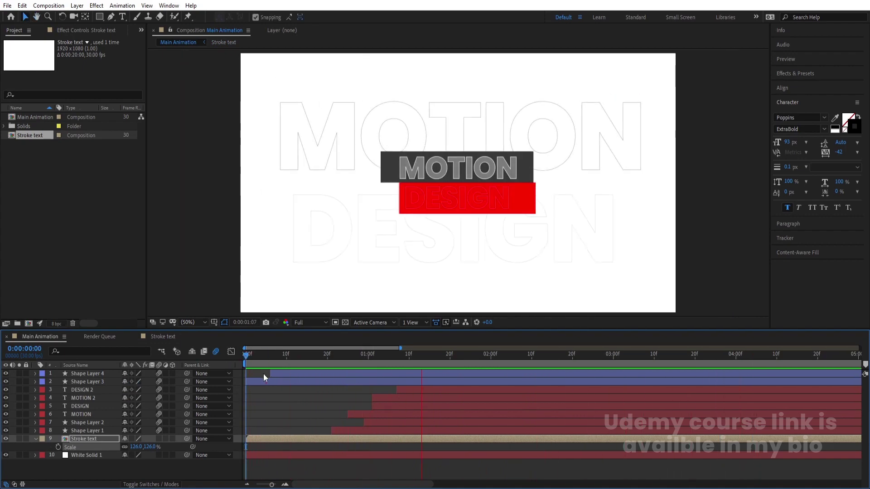
{"action": "left_click", "coordinate": [160, 337]}
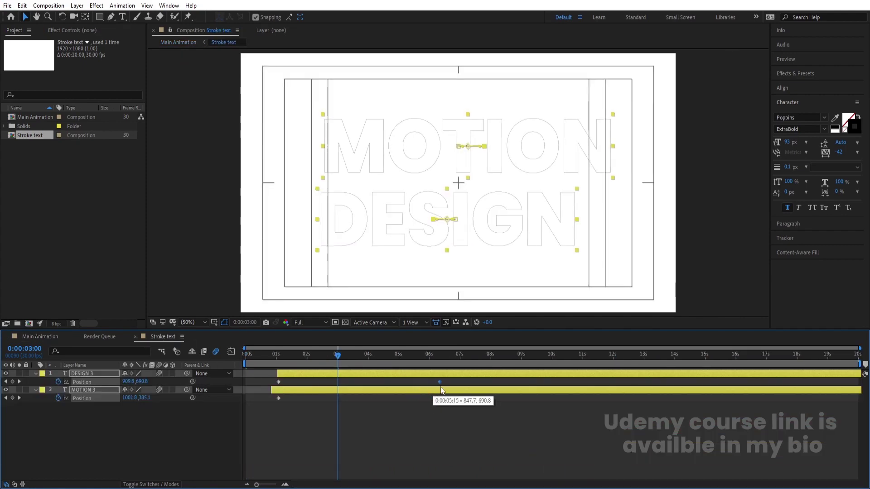
{"action": "left_click", "coordinate": [45, 337]}
{"action": "left_click", "coordinate": [287, 395]}
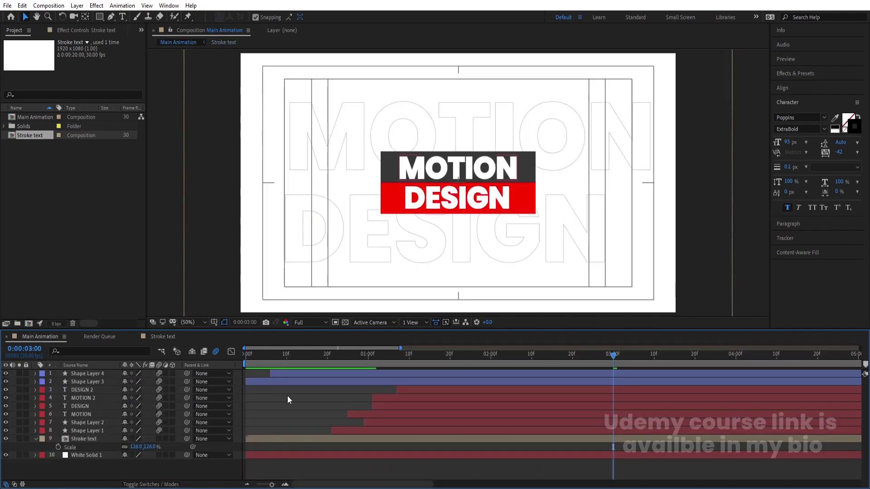
Pre-compose all the title layers, from Stroke text upward, into a Text Animation comp
{"action": "key", "text": "u"}
{"action": "key", "text": "u"}
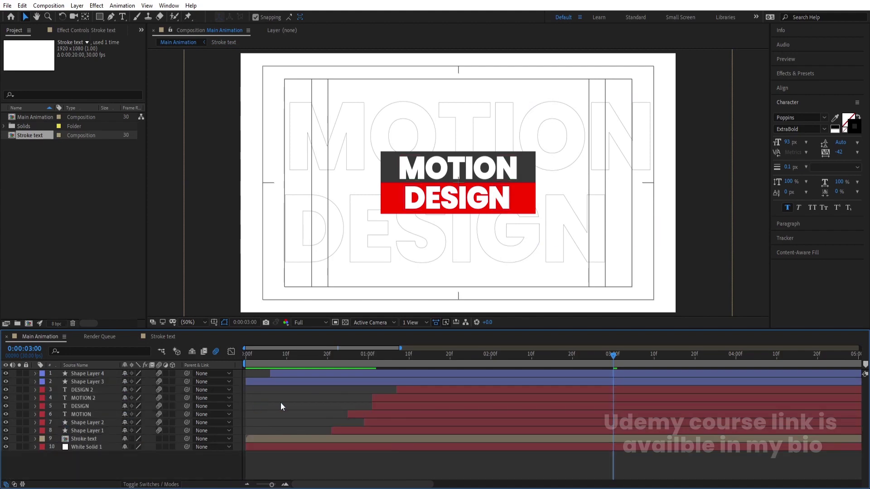
{"action": "left_click", "coordinate": [86, 438]}
{"action": "left_click", "coordinate": [80, 373], "text": "shift"}
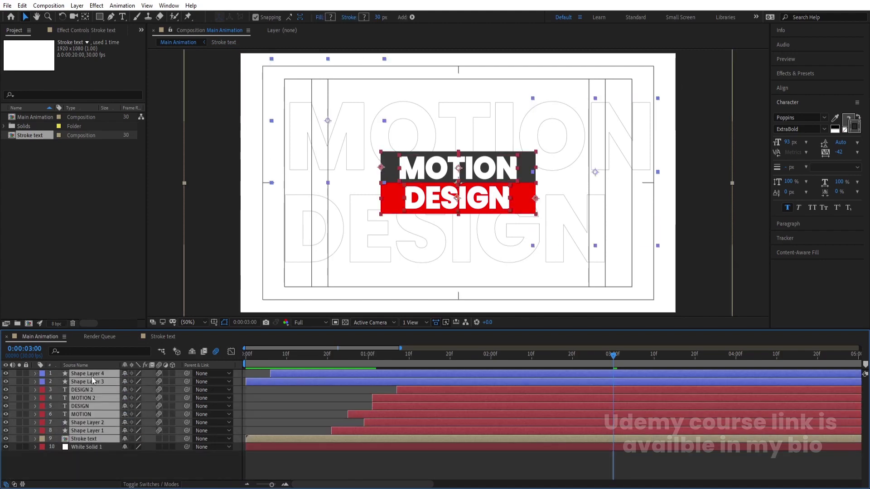
{"action": "key", "text": "ctrl+shift+c"}
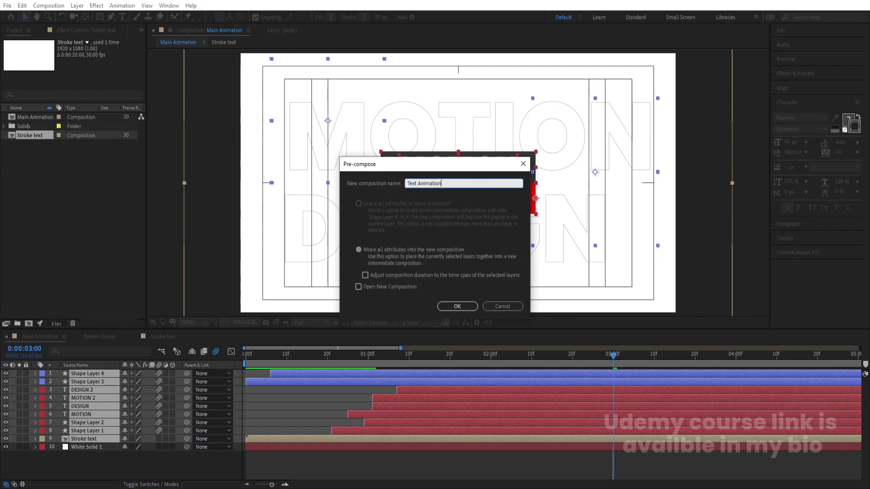
{"action": "key", "text": "Return"}
Apply a Transform effect to Text Animation with Skew -7 and preview it
{"action": "left_click", "coordinate": [793, 74]}
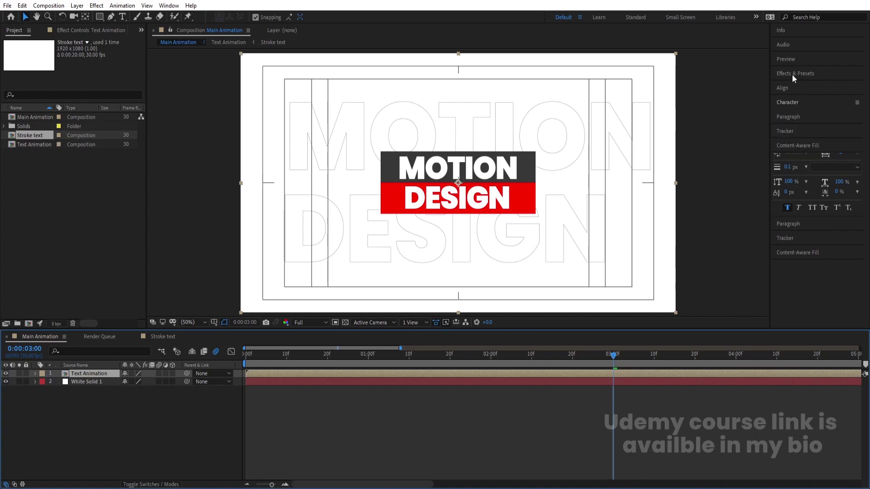
{"action": "left_click", "coordinate": [802, 86]}
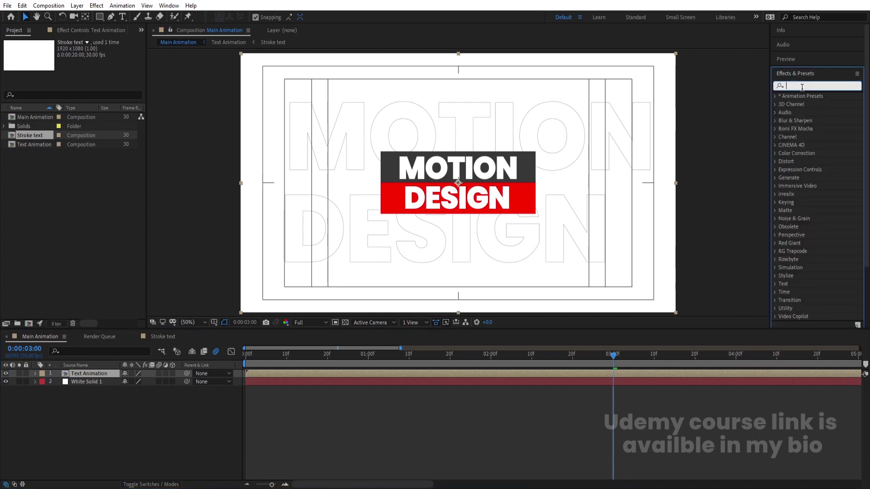
{"action": "type", "text": "tran"}
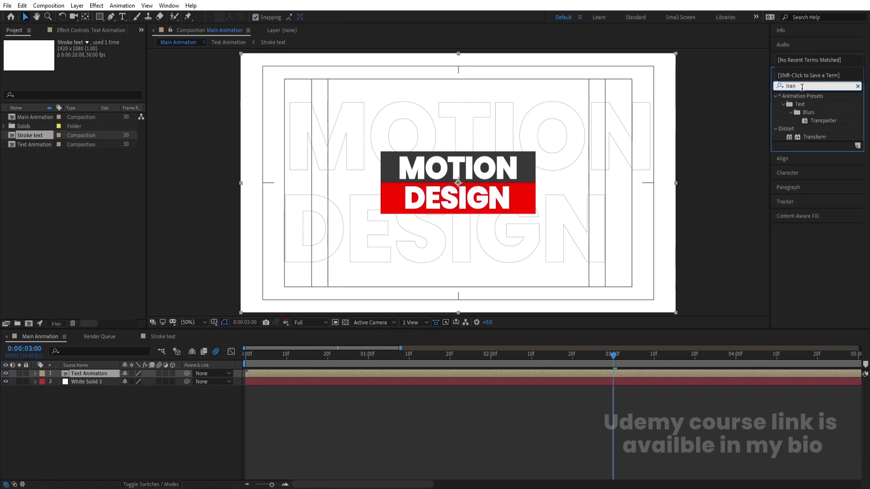
{"action": "double_click", "coordinate": [806, 138]}
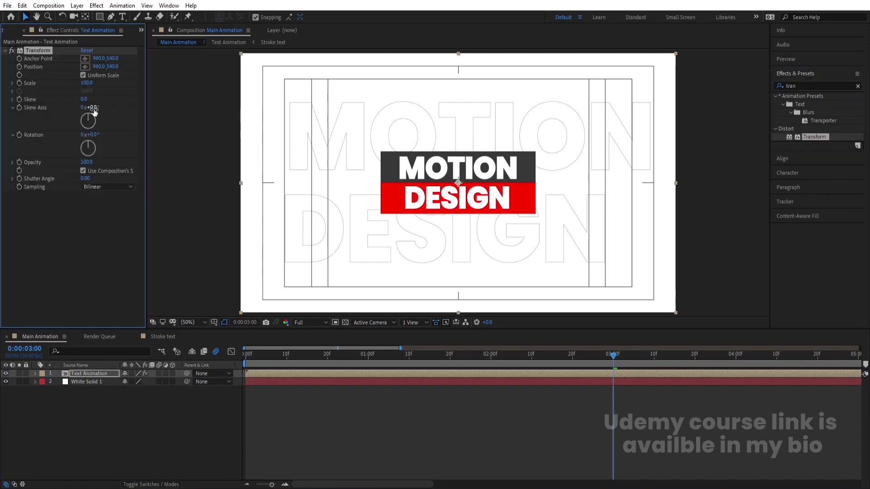
{"action": "left_click_drag", "start_coordinate": [85, 102], "coordinate": [82, 100]}
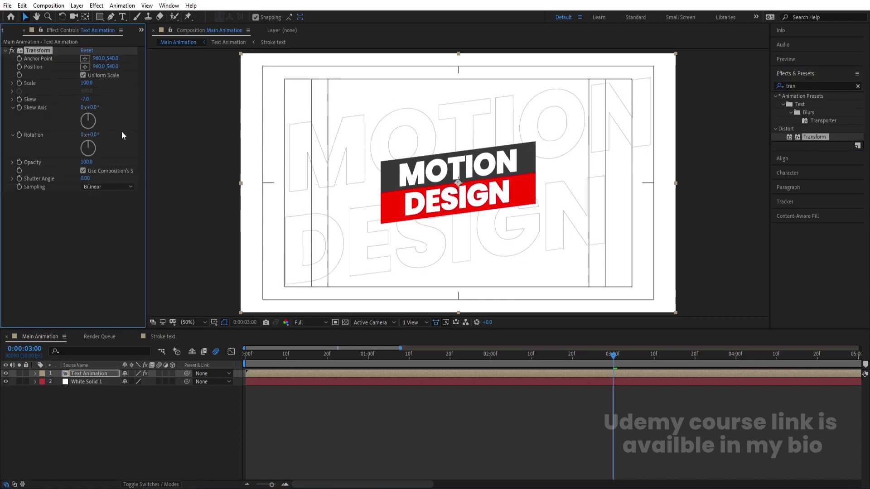
{"action": "left_click", "coordinate": [249, 358]}
{"action": "key", "text": "space"}
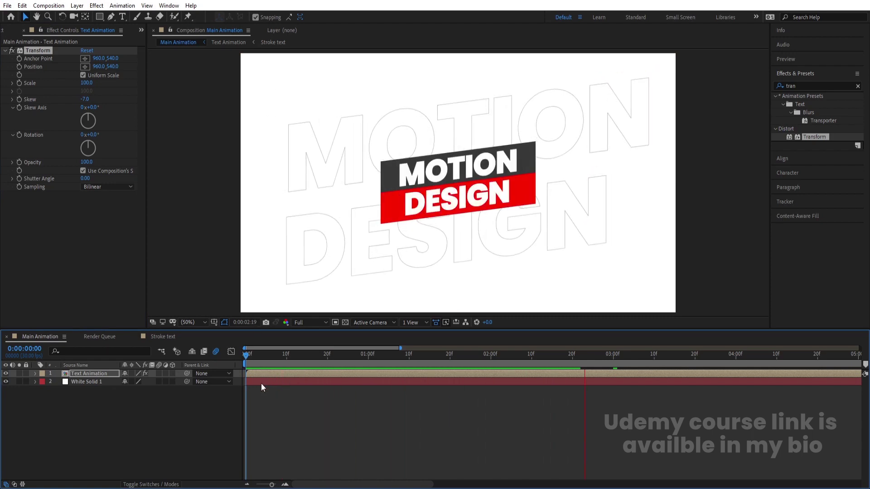
Keyframe Text Animation's Scale at 90% at 0:00 and 100% at five seconds, then preview
{"action": "key", "text": "space"}
{"action": "key", "text": "s"}
{"action": "left_click_drag", "start_coordinate": [136, 381], "coordinate": [131, 382]}
{"action": "left_click", "coordinate": [246, 357]}
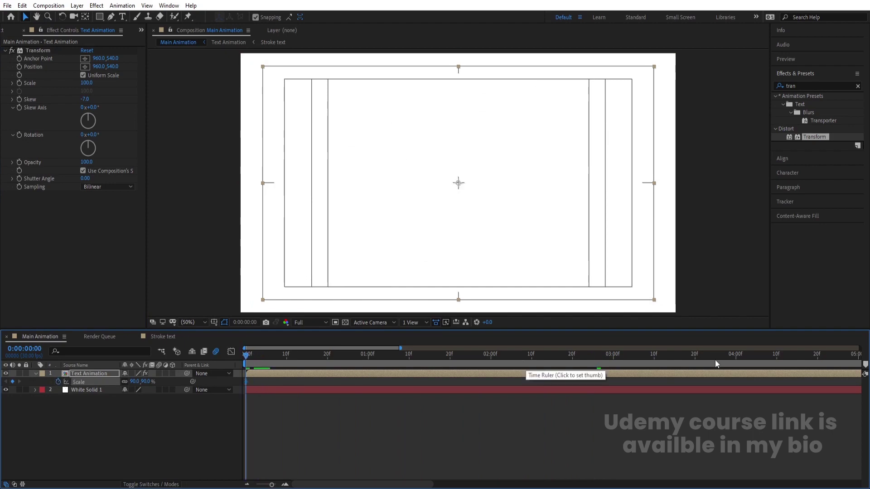
{"action": "left_click_drag", "start_coordinate": [743, 357], "coordinate": [600, 358]}
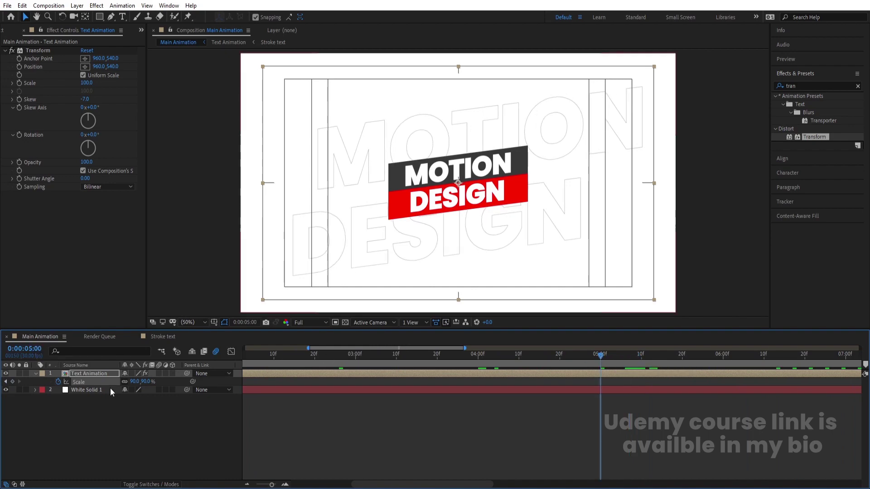
{"action": "key", "text": "Return"}
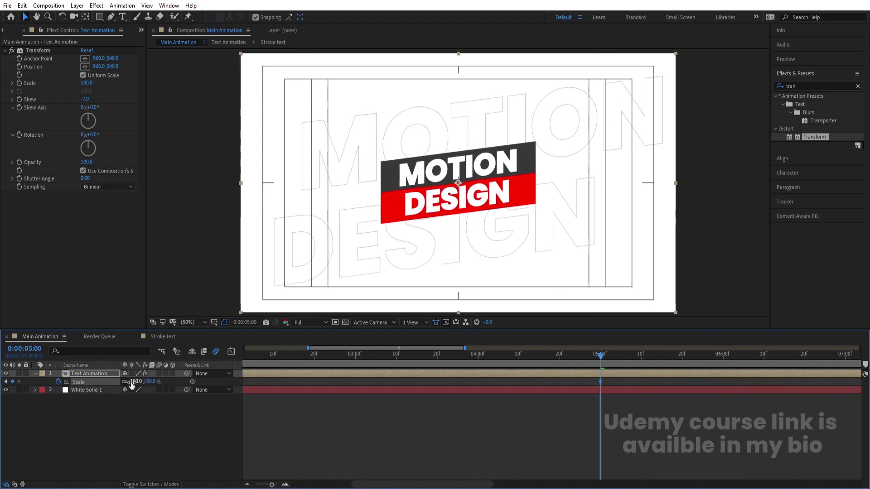
{"action": "key", "text": "space"}
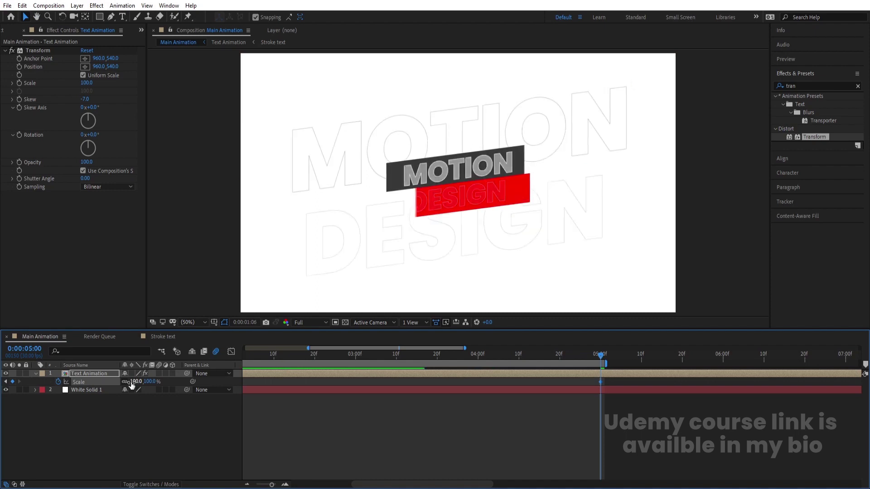
{"action": "key", "text": "minus"}
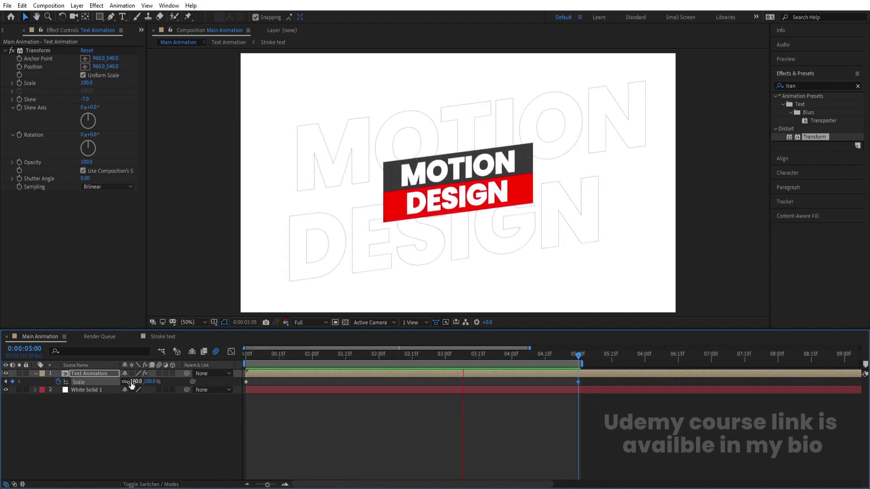
{"action": "key", "text": "minus"}
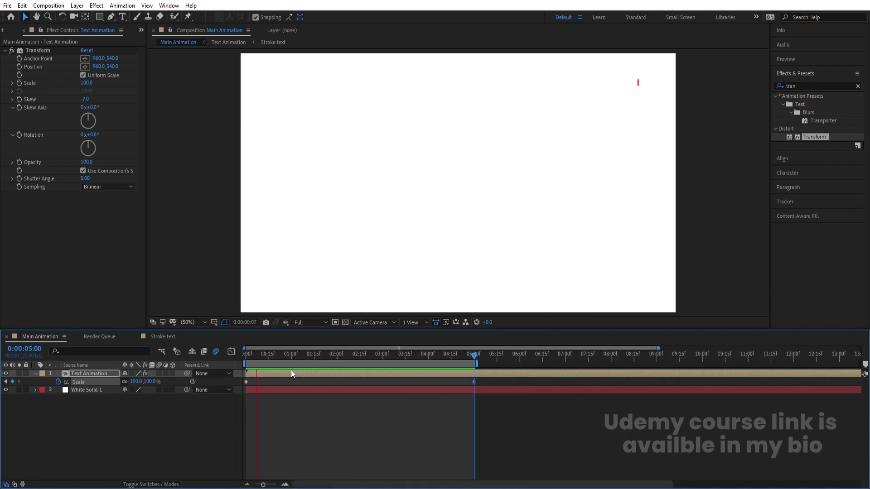